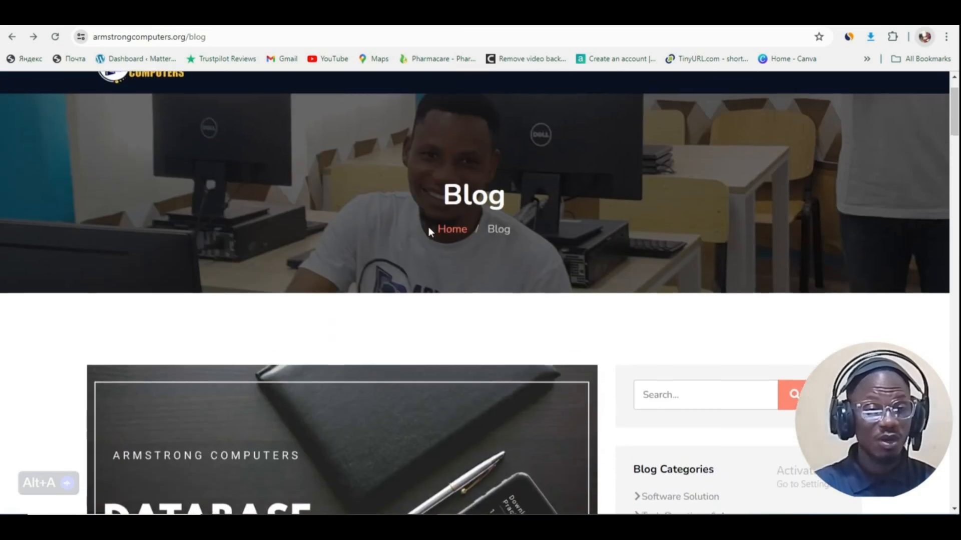
scroll(278, 246, up, 3)
scroll(277, 257, down, 3)
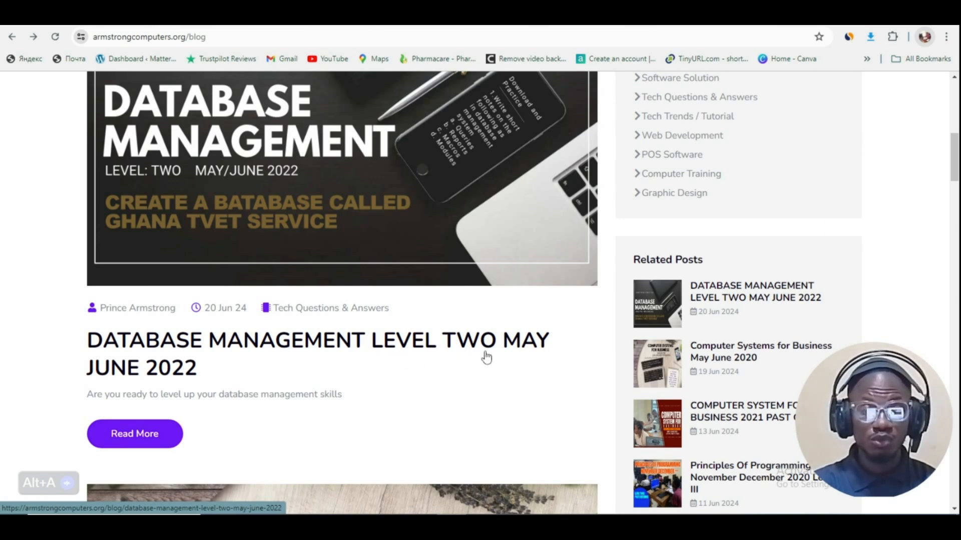
Step: Open the full Database Management Level Two May June 2022 post and scroll to Section A
scroll(337, 342, up, 3)
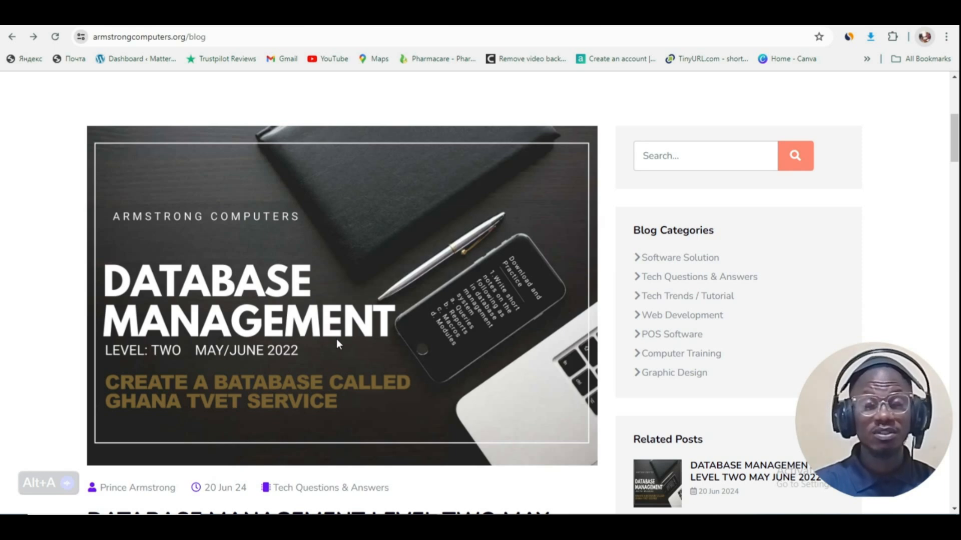
scroll(278, 331, down, 3)
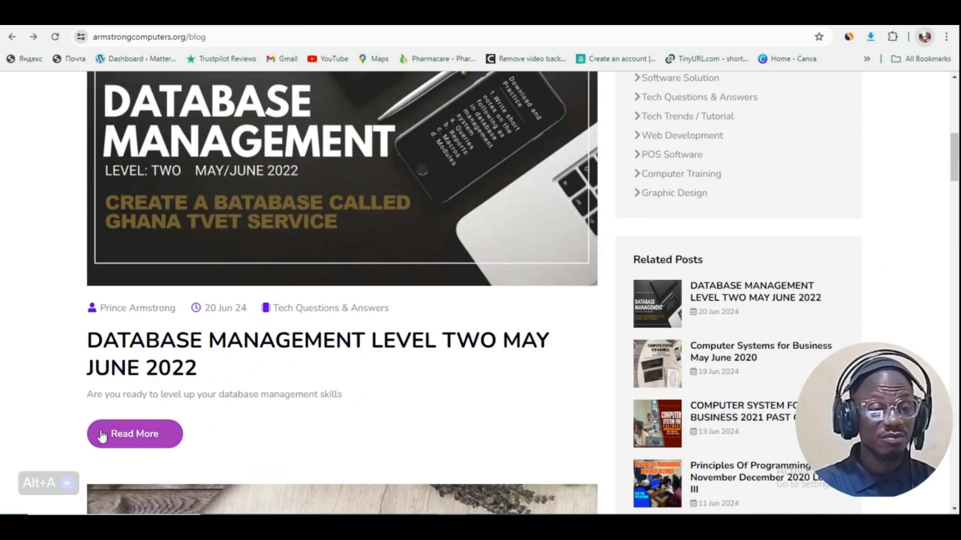
click(131, 435)
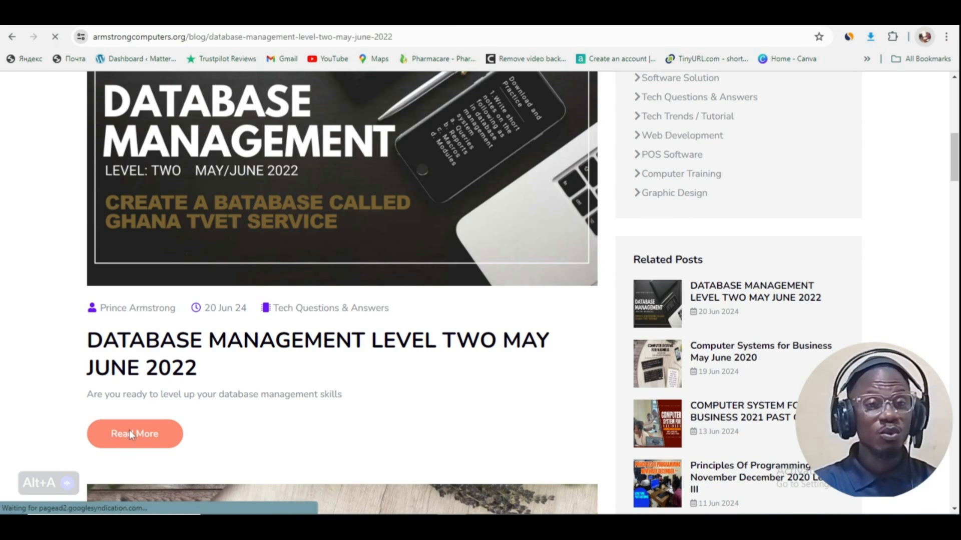
scroll(350, 300, down, 5)
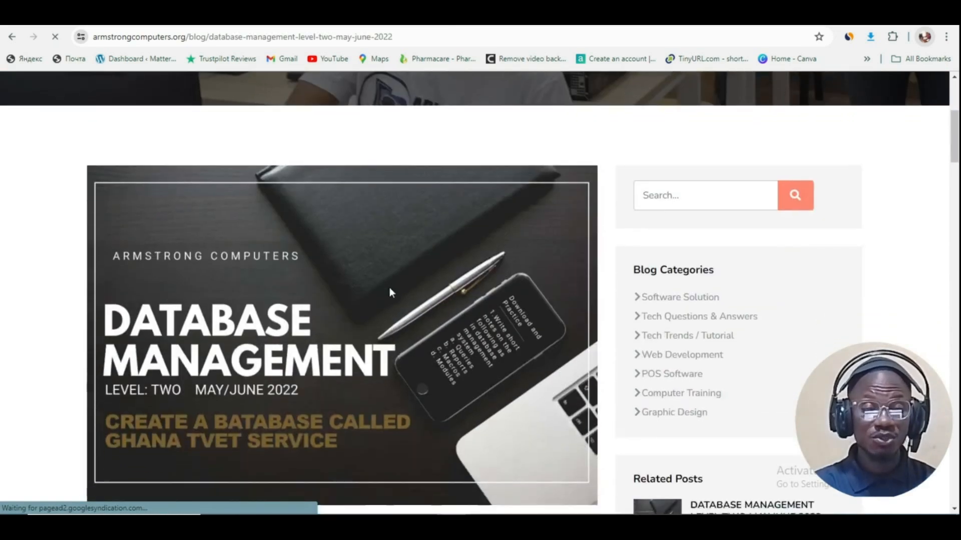
scroll(392, 292, down, 15)
key(alt+a)
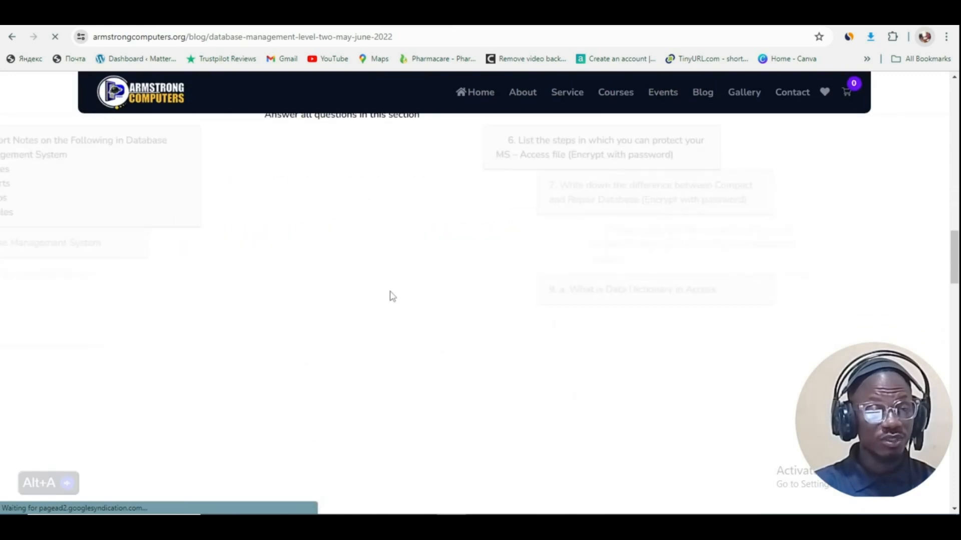
scroll(340, 302, up, 8)
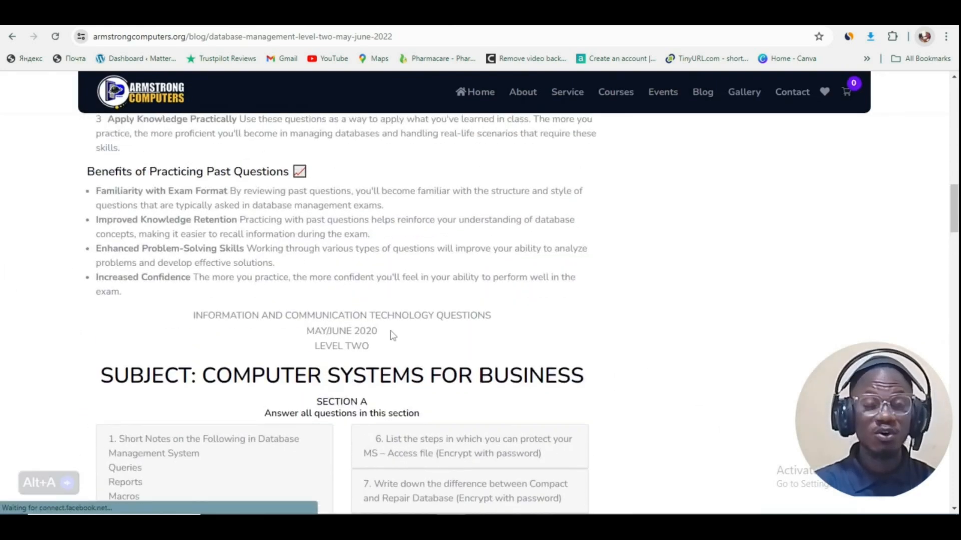
scroll(393, 335, down, 2)
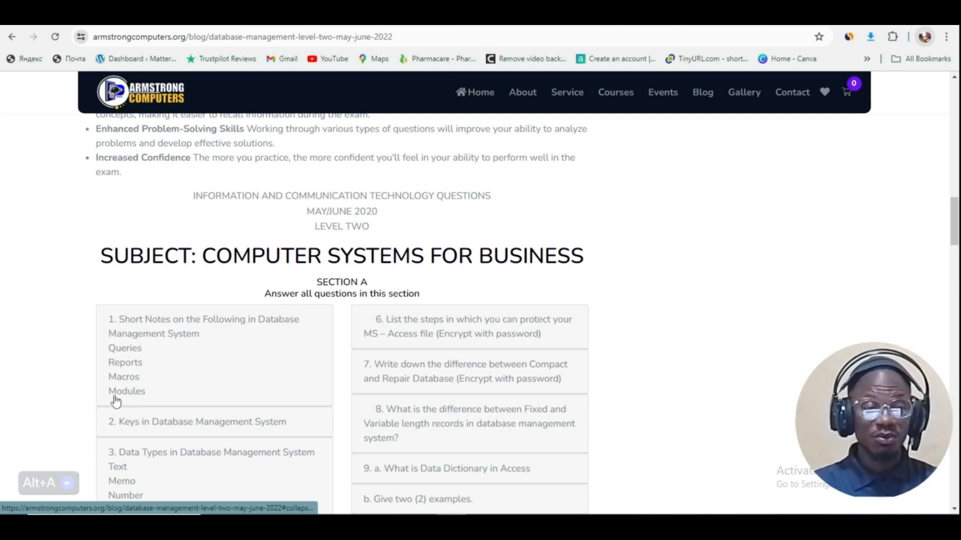
click(175, 326)
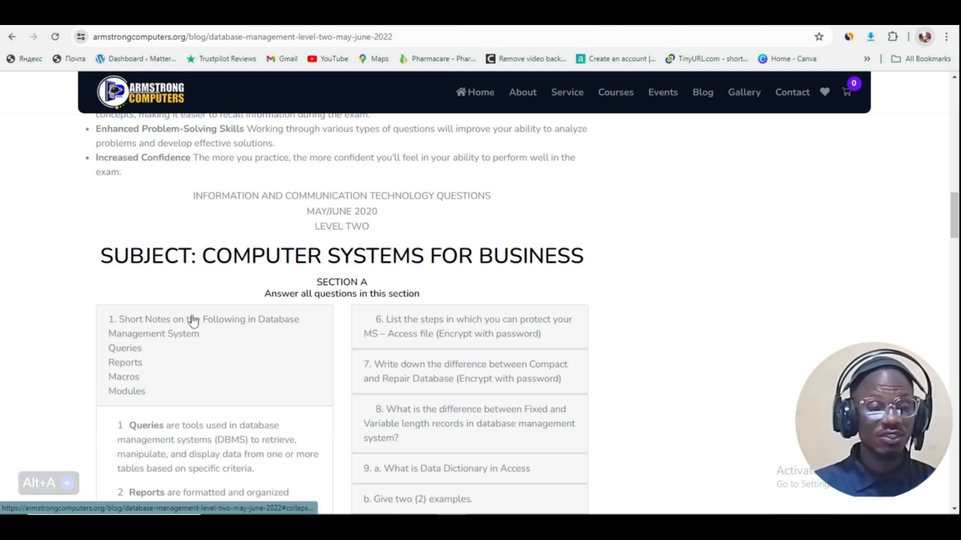
scroll(190, 321, down, 2)
scroll(195, 323, down, 1)
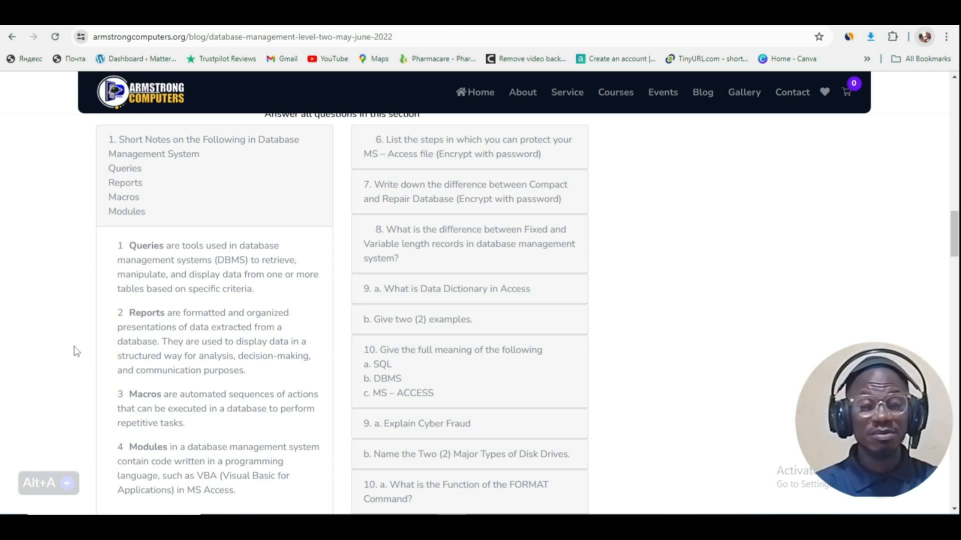
scroll(176, 285, down, 1)
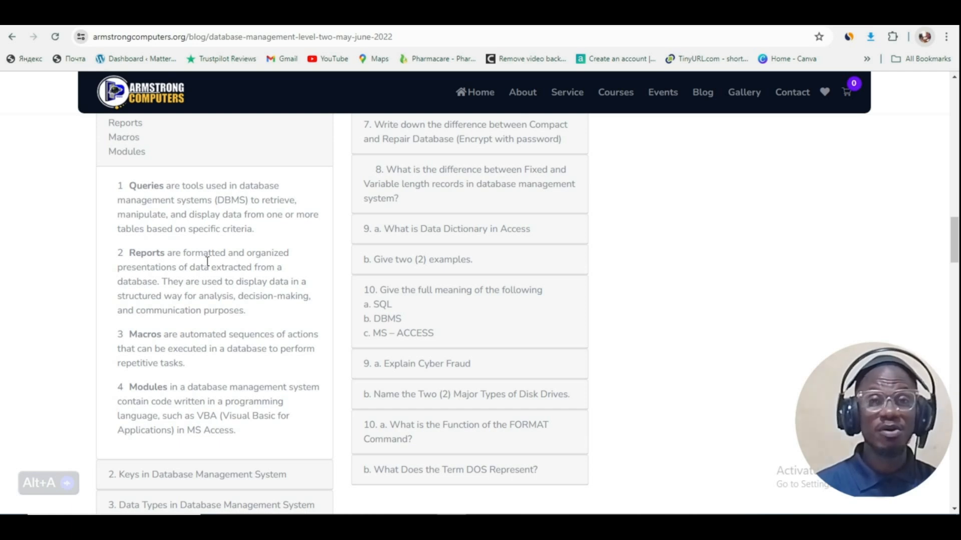
scroll(200, 246, up, 2)
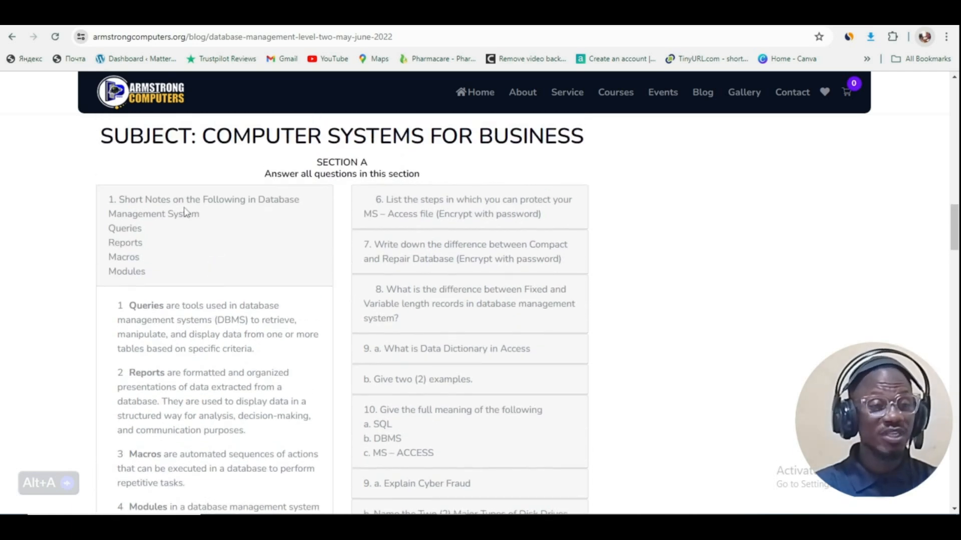
click(209, 222)
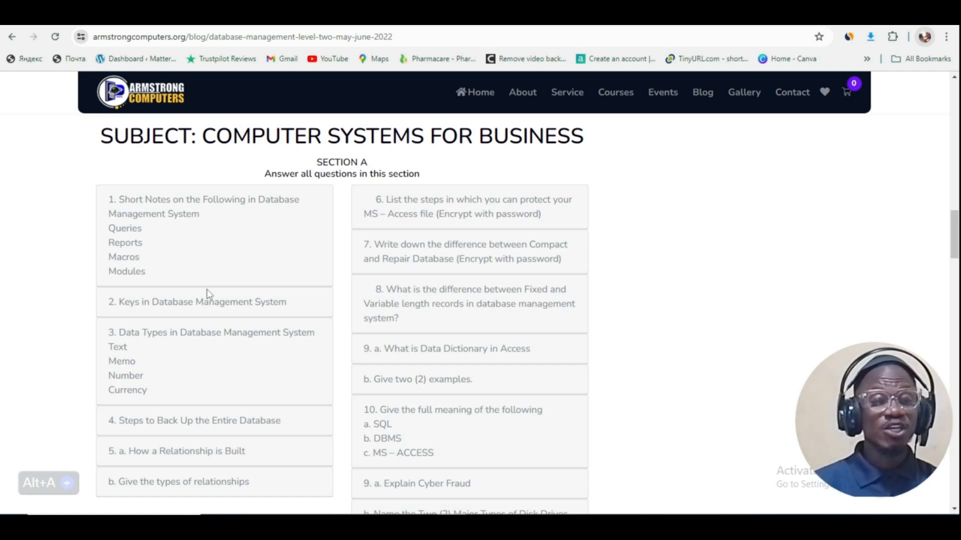
scroll(334, 278, down, 9)
scroll(336, 279, down, 5)
scroll(337, 279, up, 6)
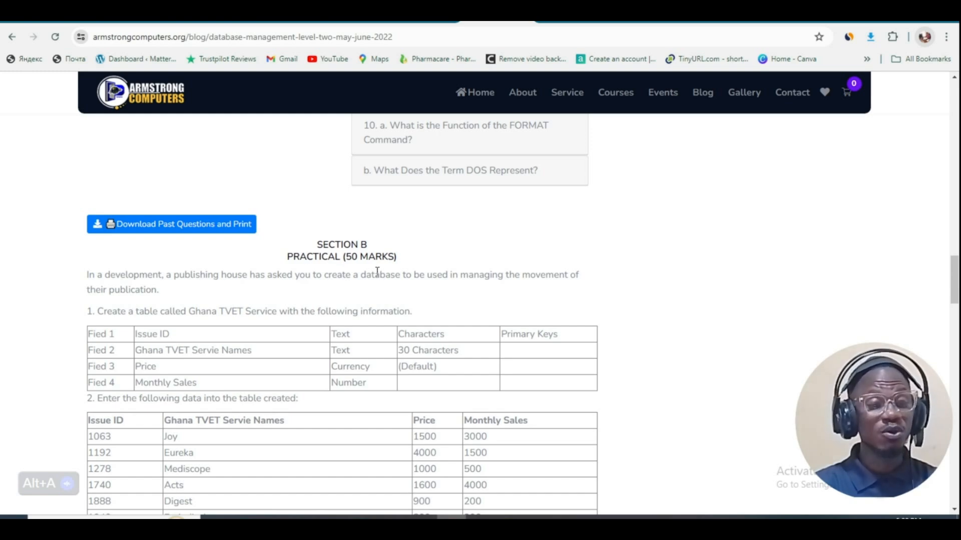
scroll(378, 272, down, 4)
scroll(378, 272, up, 3)
scroll(378, 272, down, 8)
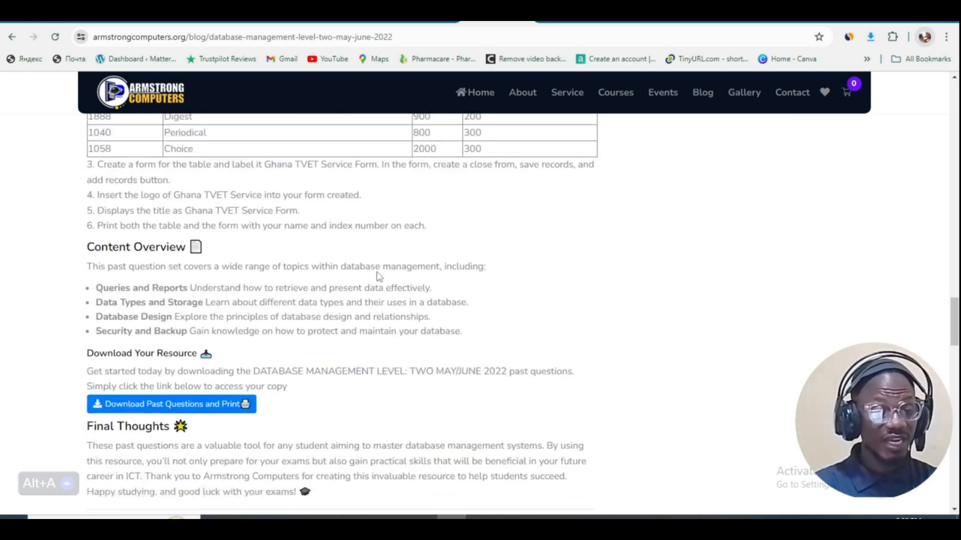
scroll(368, 286, up, 5)
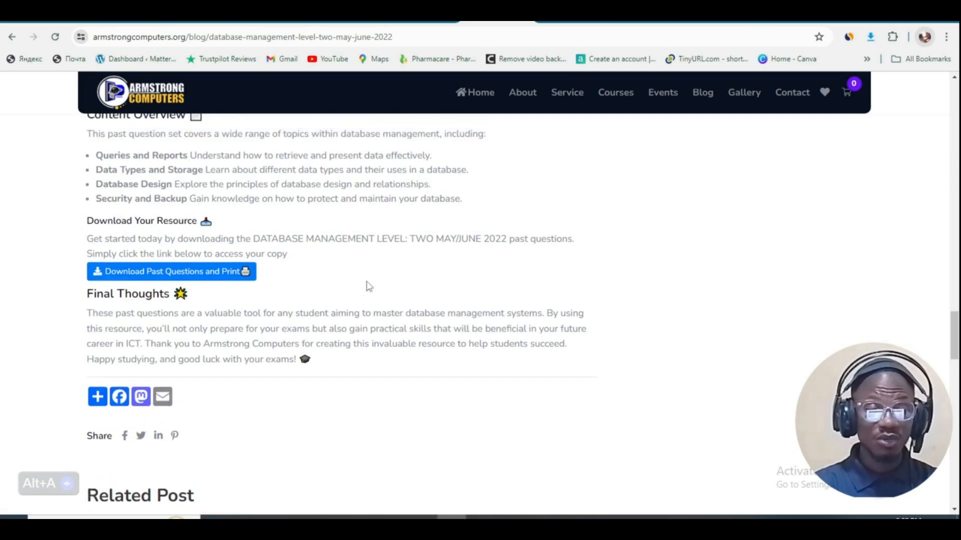
scroll(369, 286, up, 4)
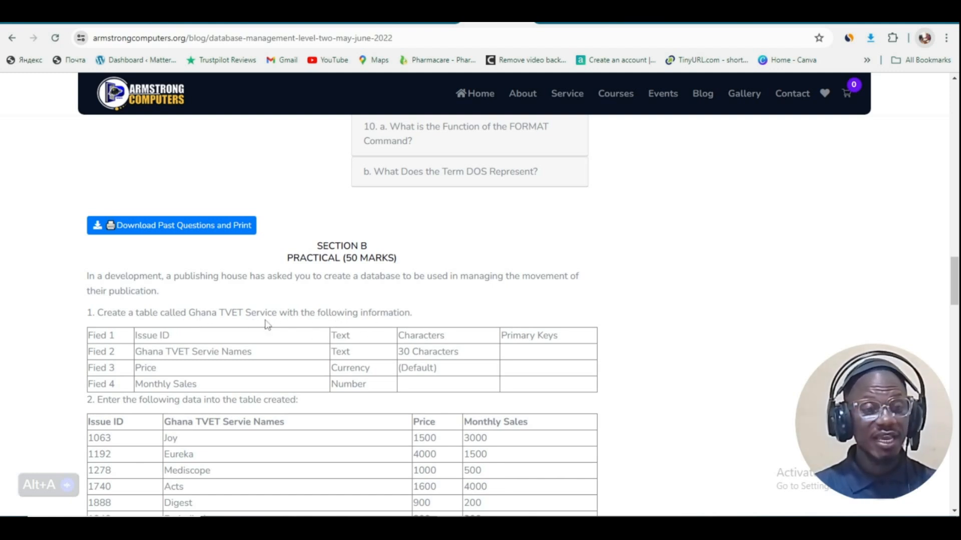
scroll(266, 320, down, 2)
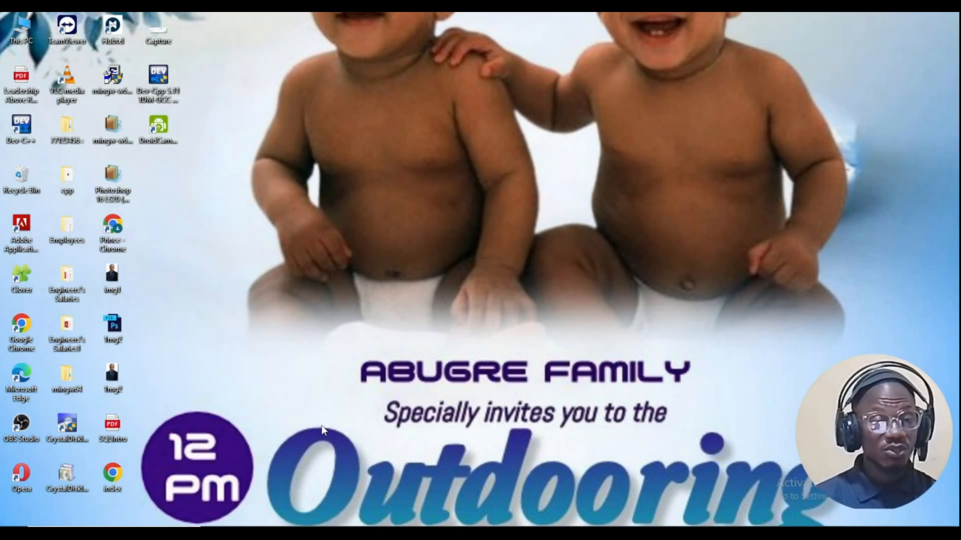
Step: Launch Access 2013 from Windows search and start a Blank desktop database, default name Database1
key(super)
text(access)
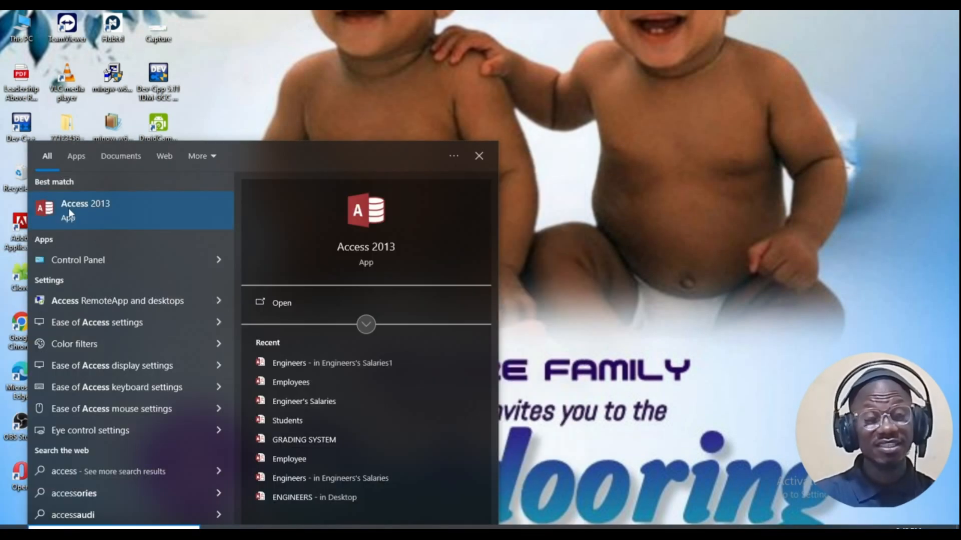
click(83, 210)
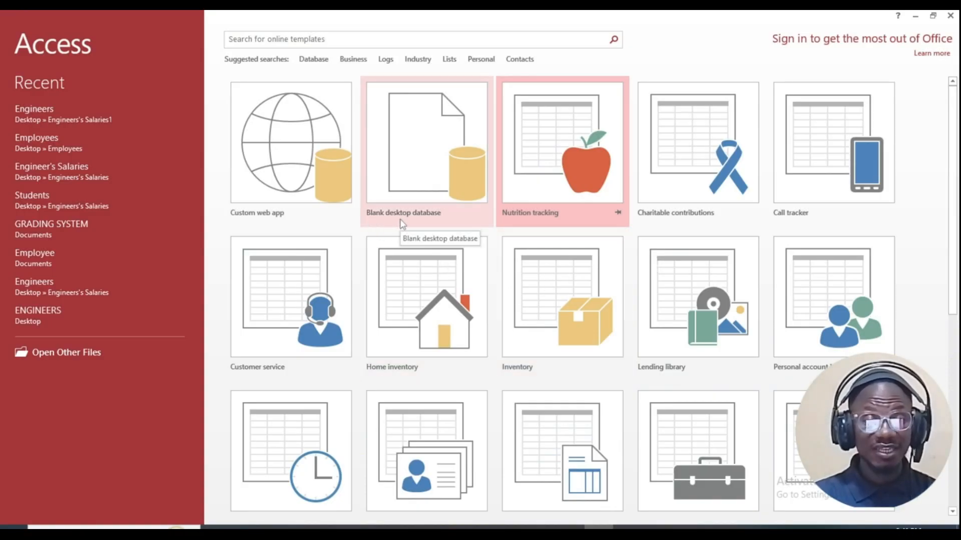
click(428, 140)
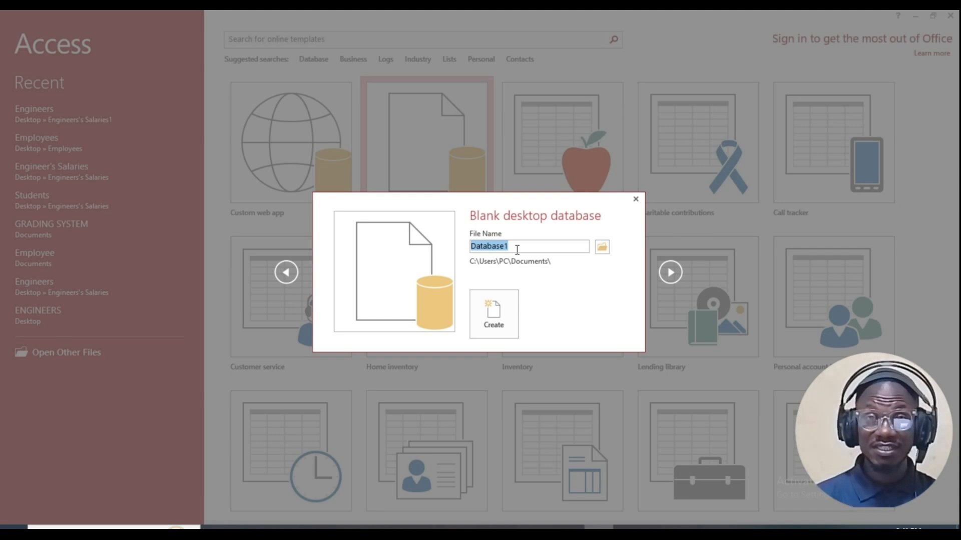
Step: Enter Ghana TVET Service as the new database's file name
text(Ghana TVET s)
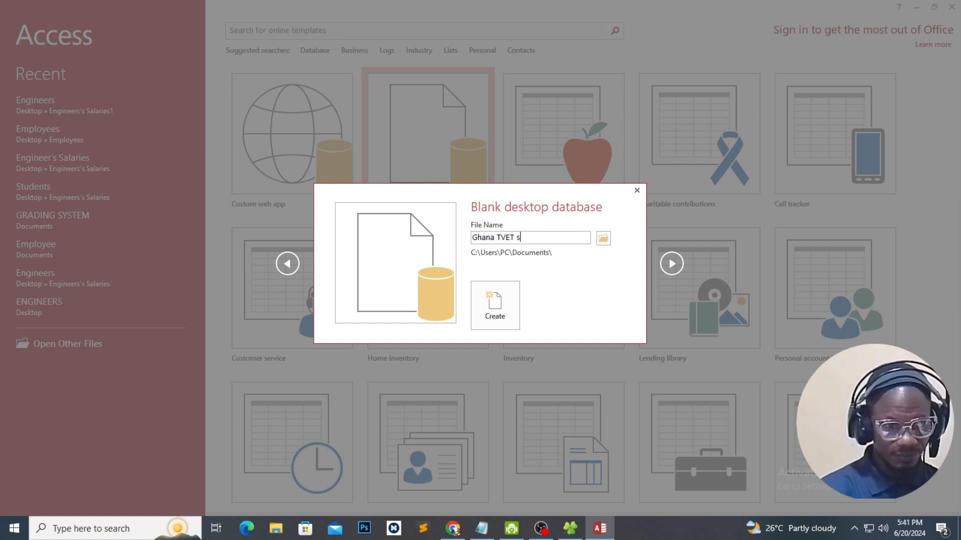
key(BackSpace)
text(Service)
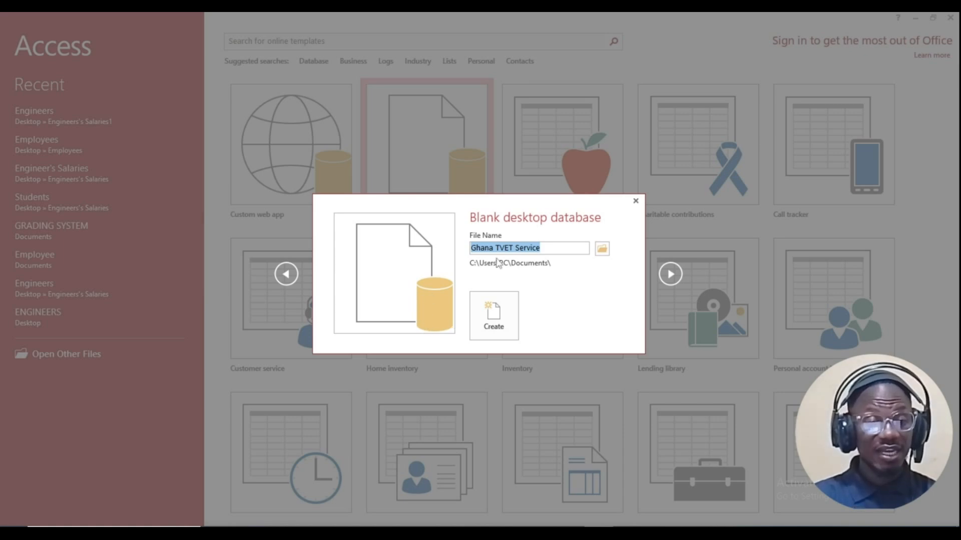
Step: Save the database in a new Desktop folder named Ghana TVET Service
click(606, 255)
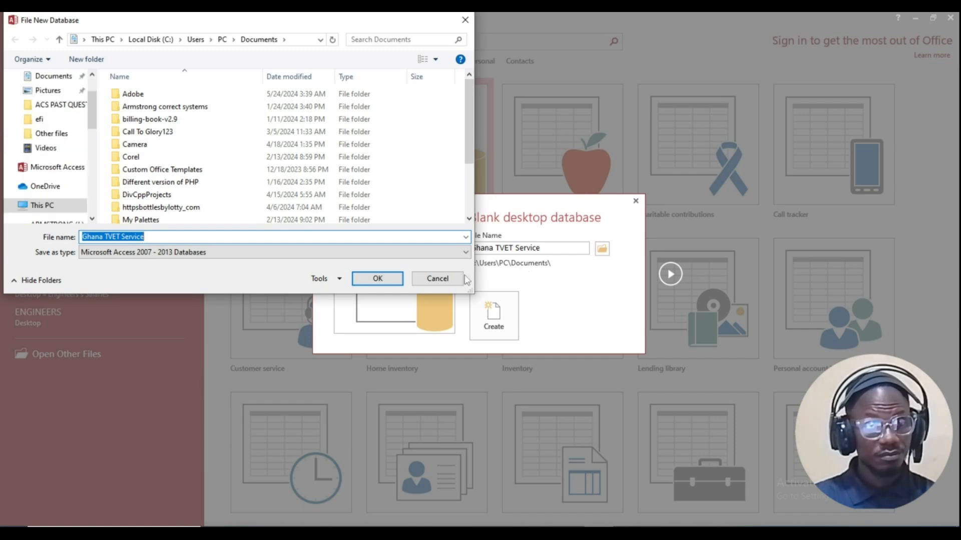
drag(471, 291, 713, 359)
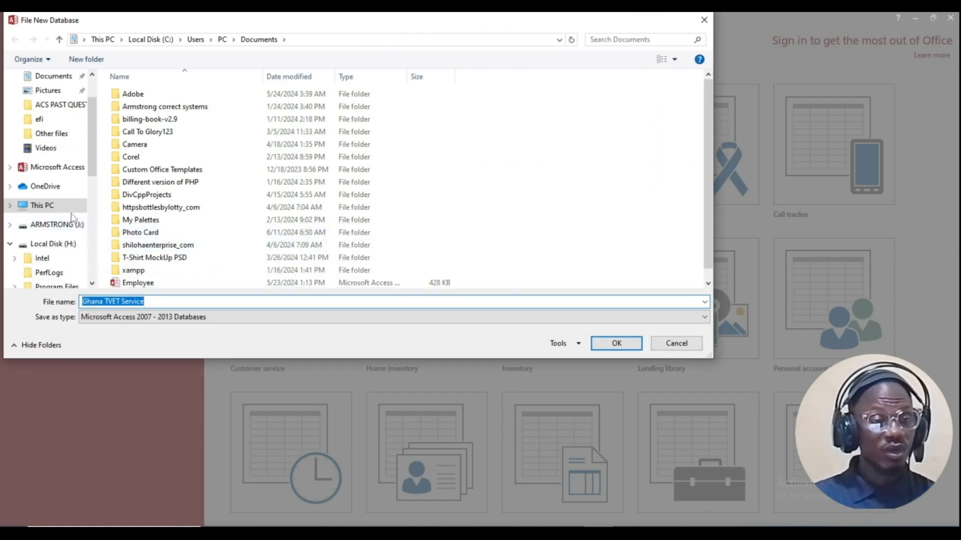
scroll(46, 230, up, 2)
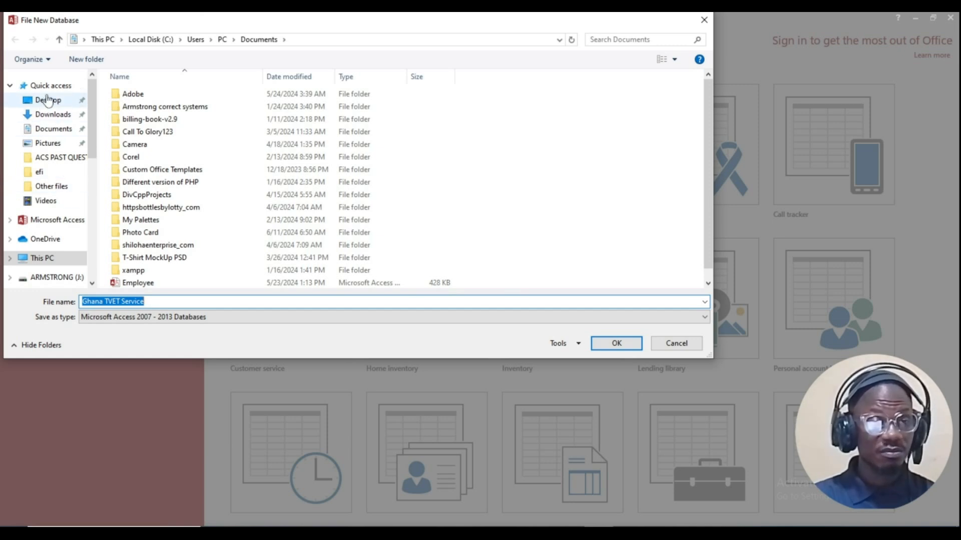
drag(207, 24, 264, 59)
click(106, 140)
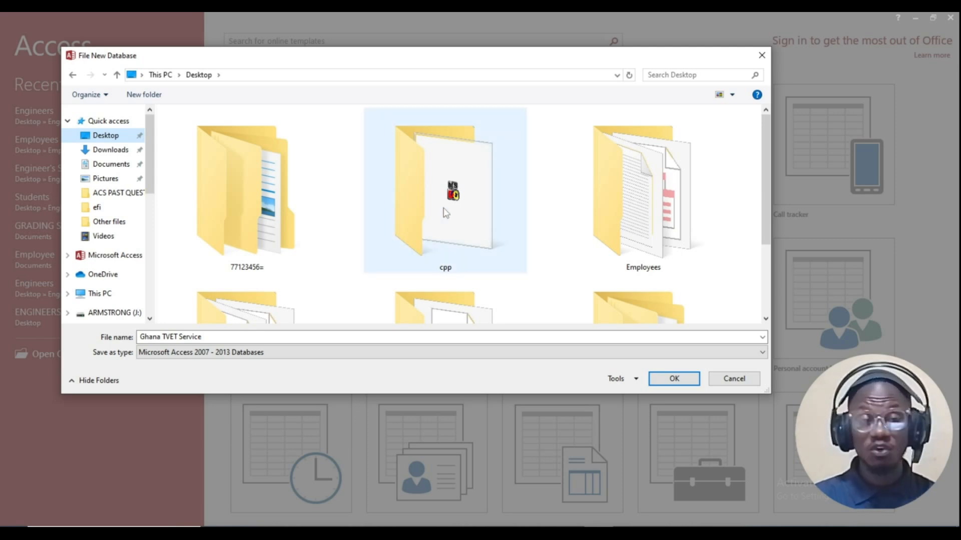
click(134, 96)
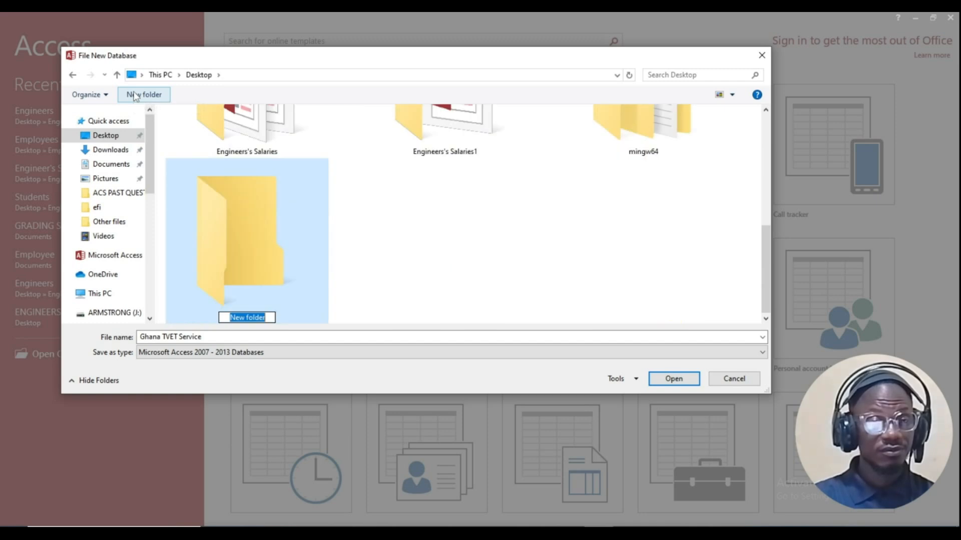
text(Ghana TVET Service)
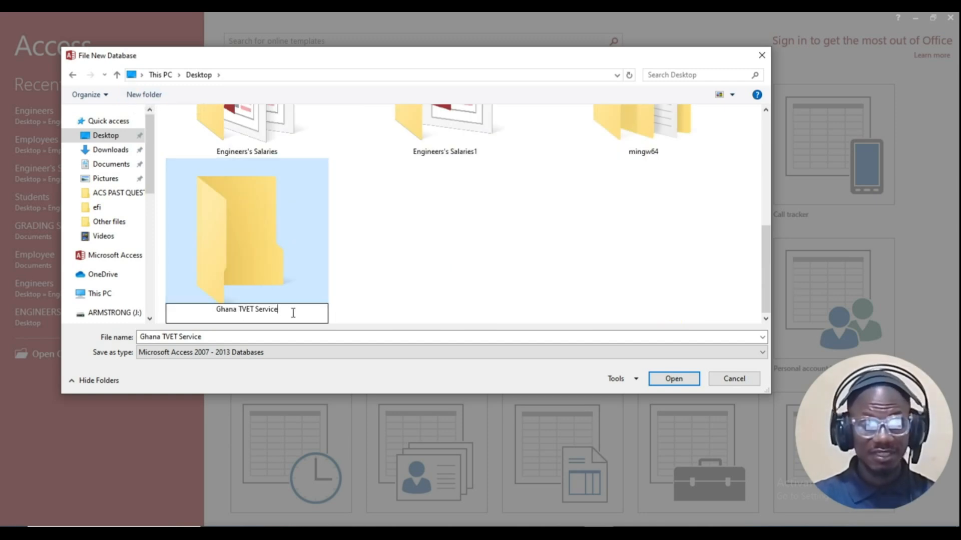
double_click(246, 229)
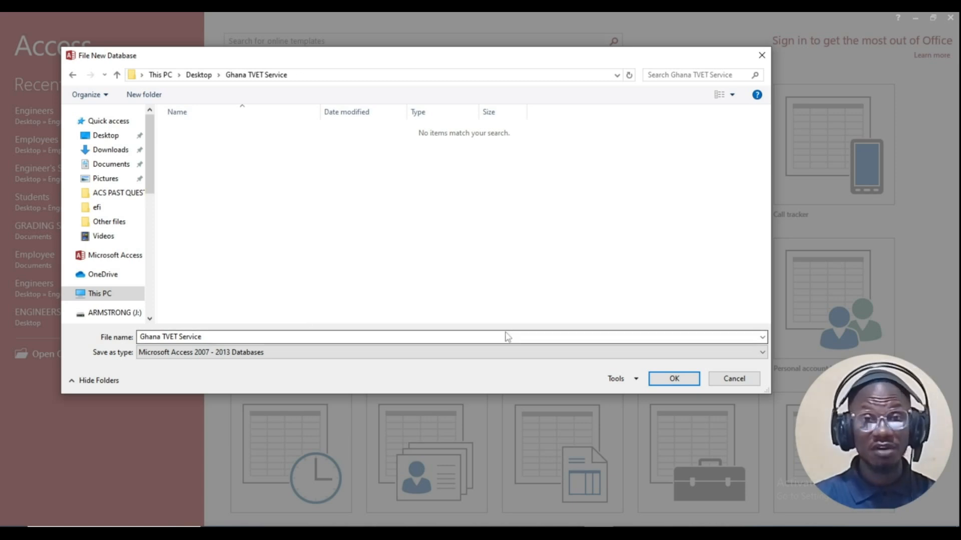
click(674, 379)
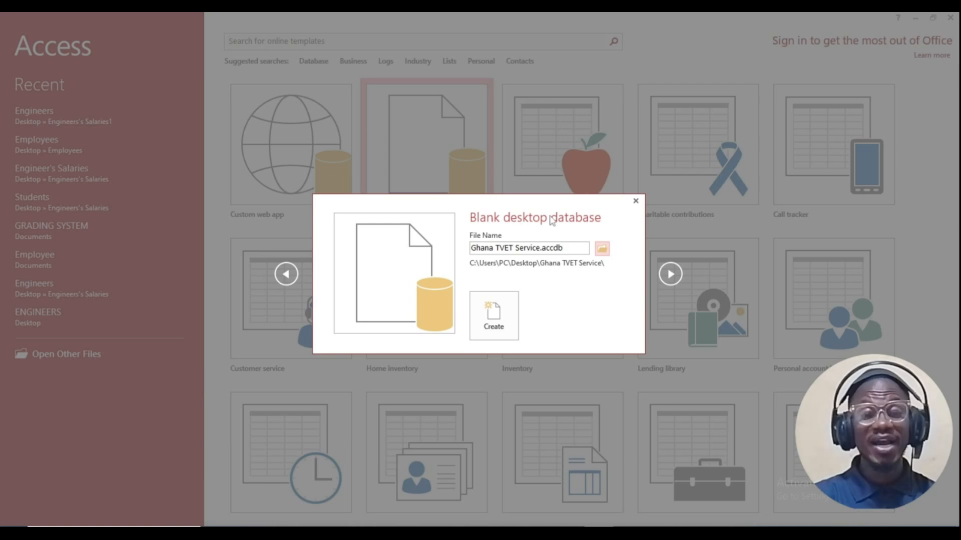
Step: Create the blank Ghana TVET Service database with an empty Table1 and show the View list
click(495, 329)
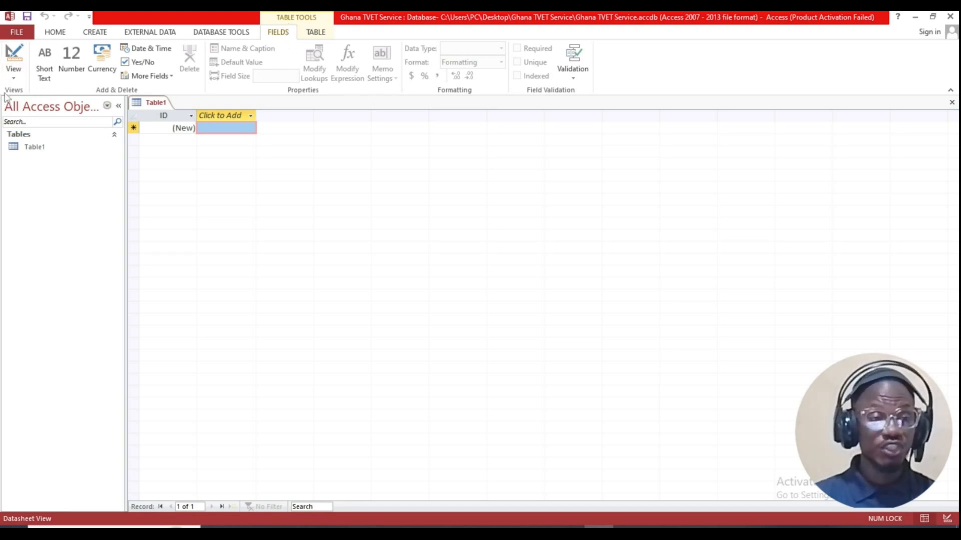
click(15, 82)
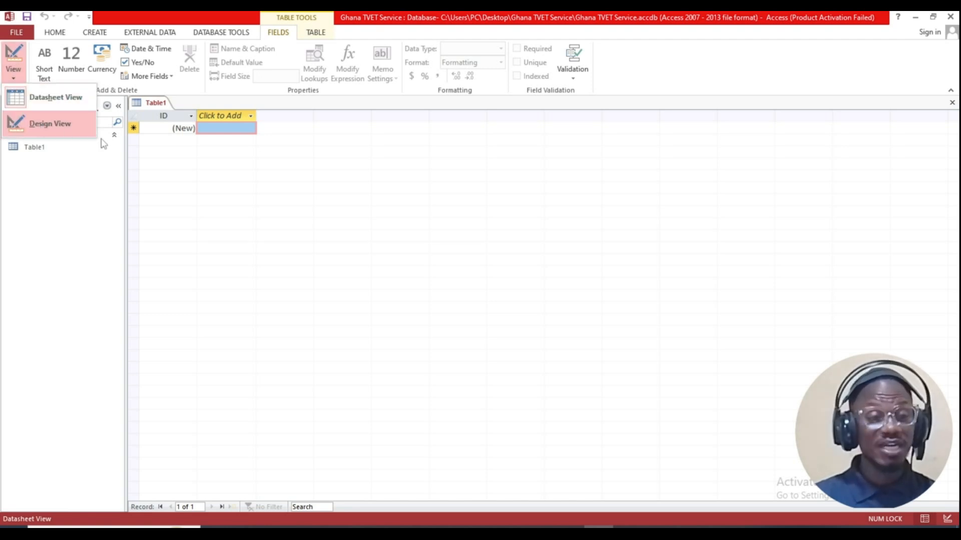
Step: Switch Table1 to Design View, saving the table as Ghana TVET Service
right_click(150, 109)
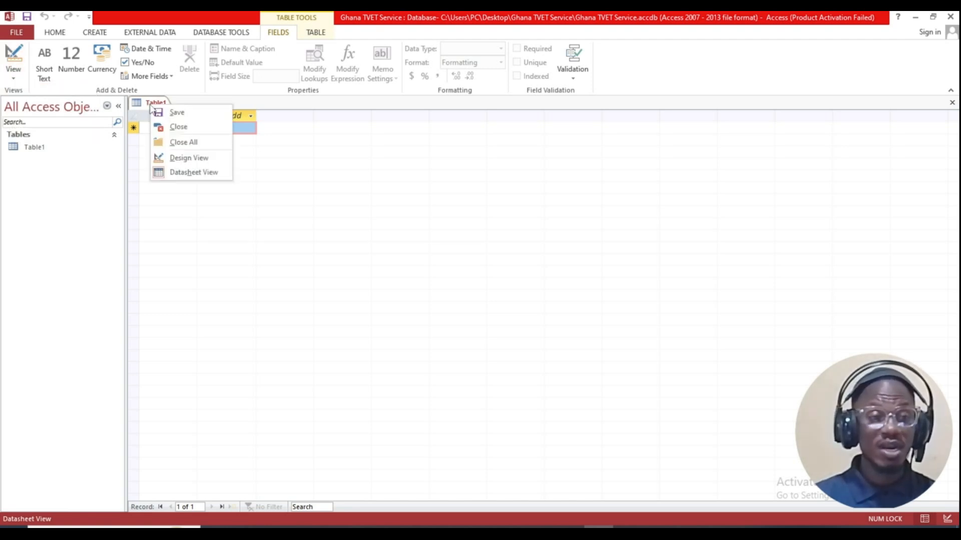
click(186, 158)
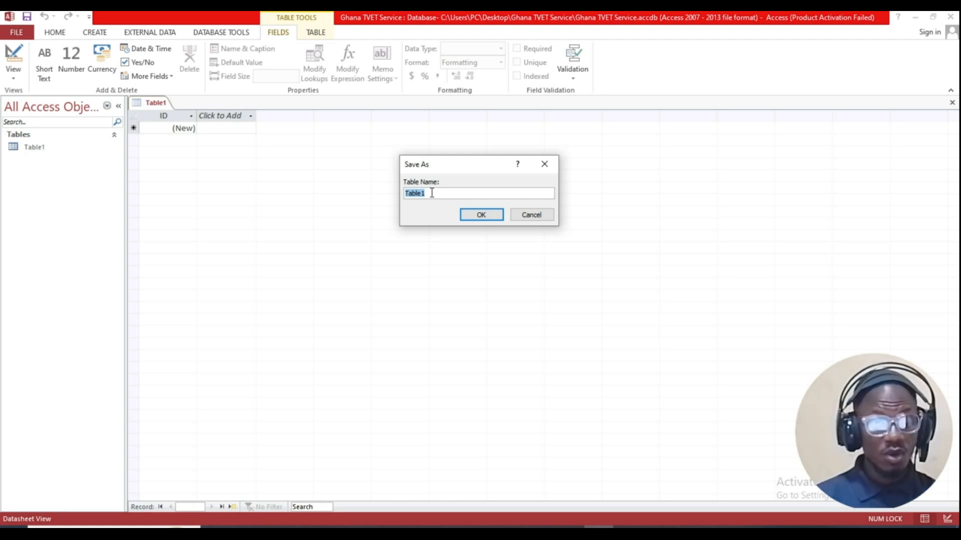
text(Ghana TVET Service)
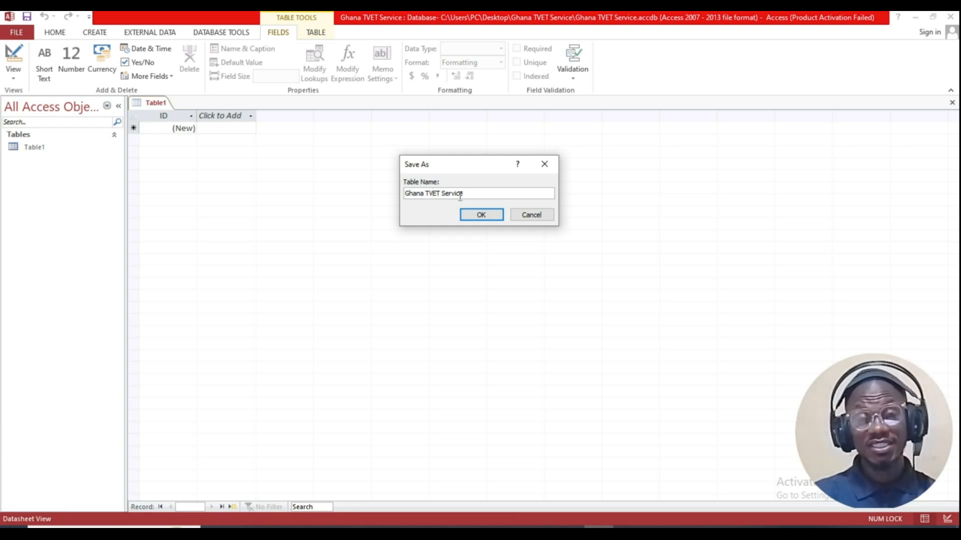
click(483, 216)
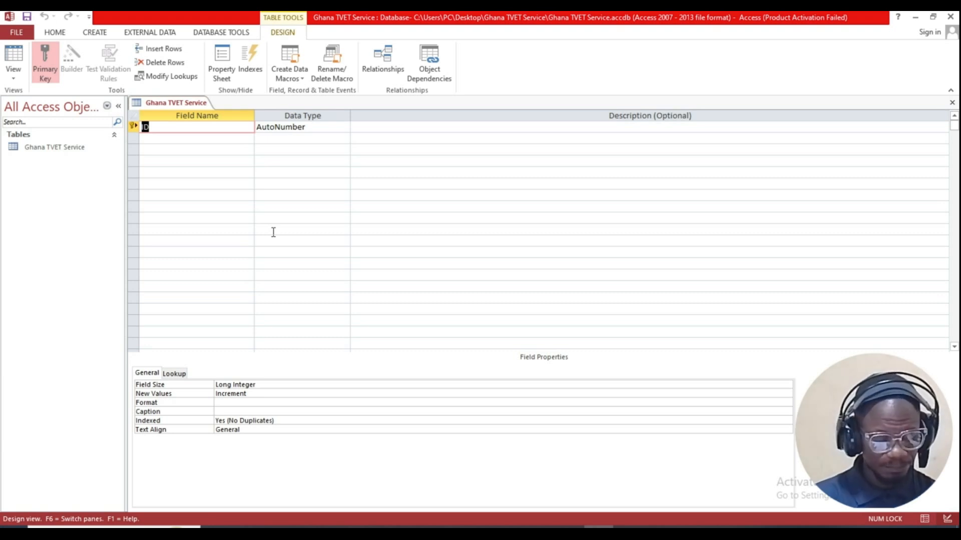
Step: Rename the ID field to IssueID with the Short Text data type
key(Delete)
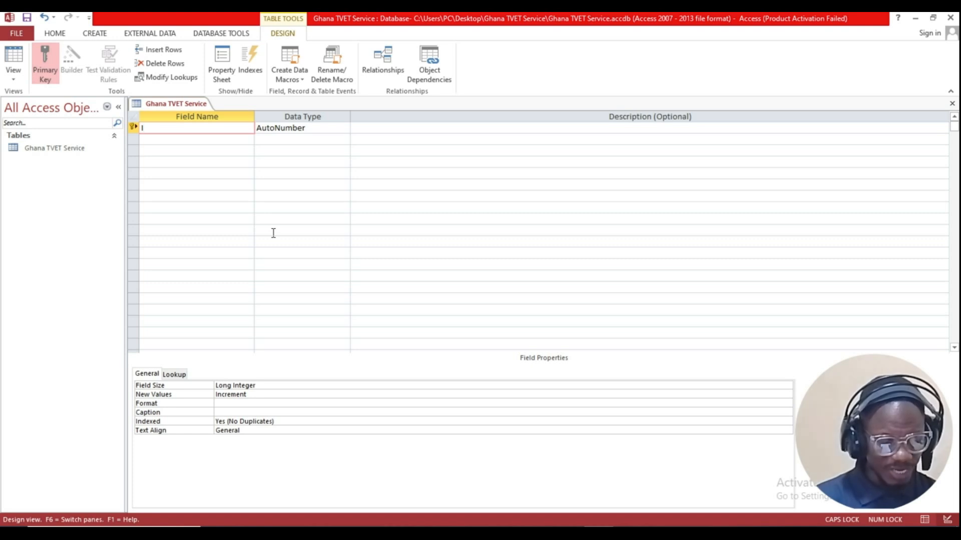
text(ISS)
key(BackSpace)
key(BackSpace)
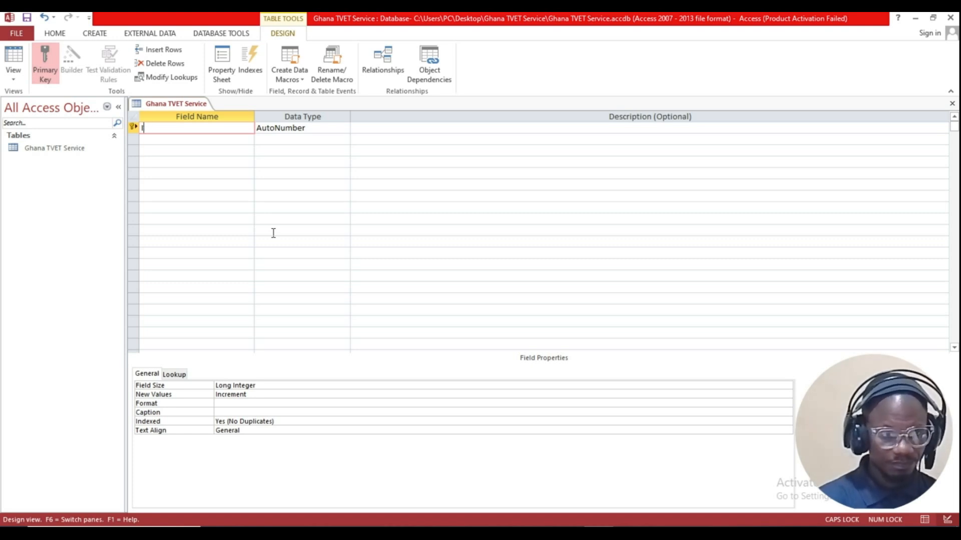
text(ss)
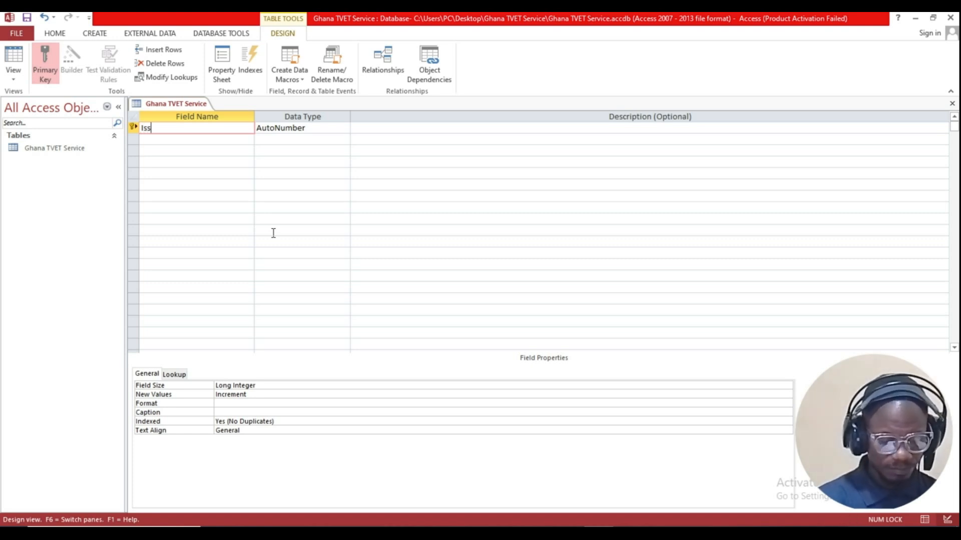
text(ueID)
key(Tab)
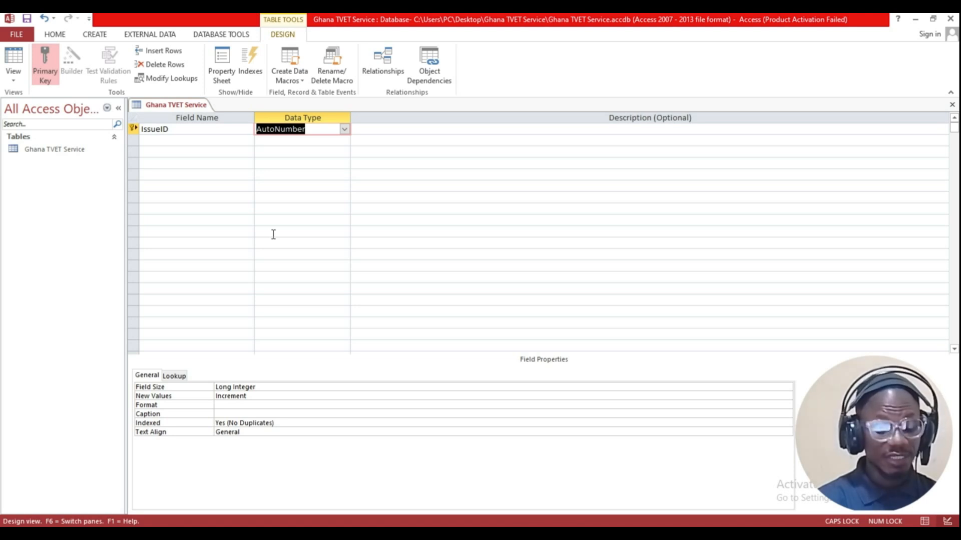
key(BackSpace)
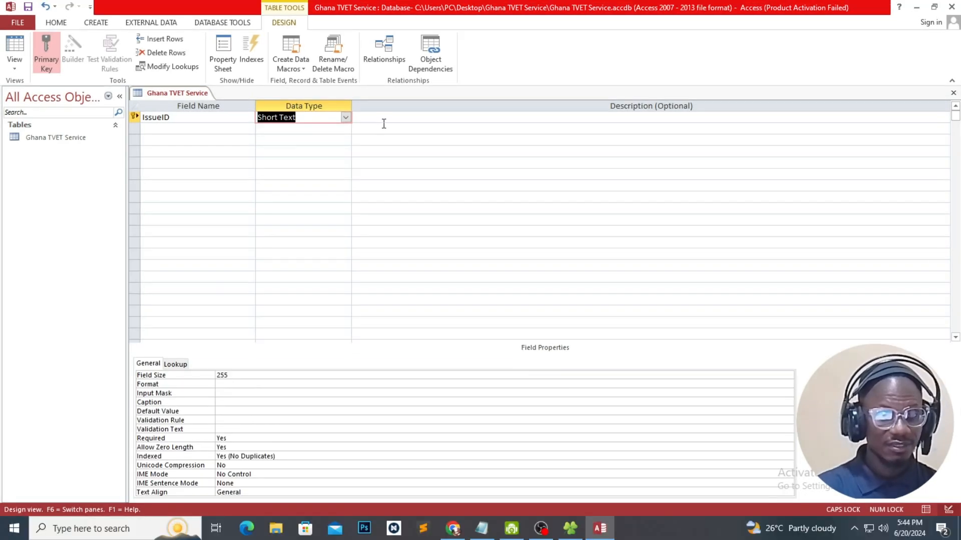
click(384, 131)
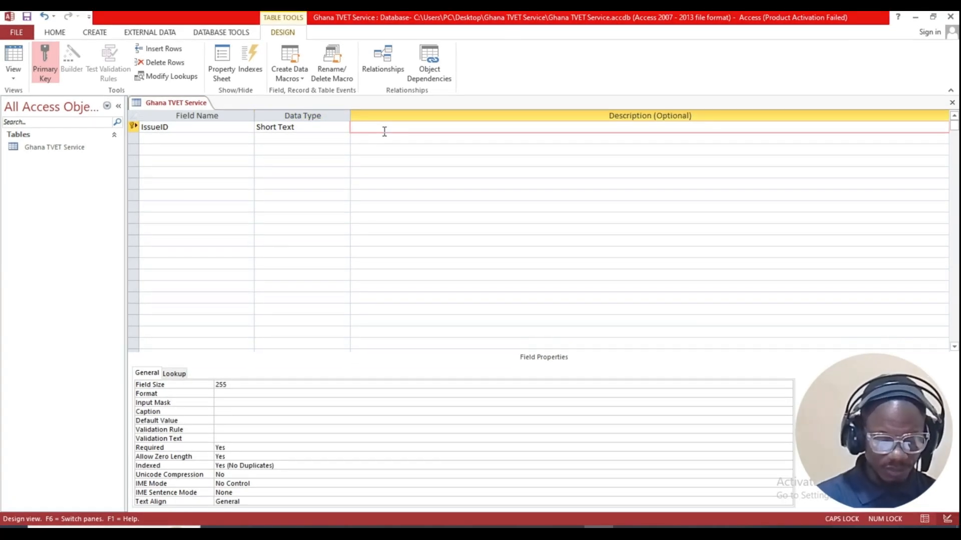
Step: Add a second field named Ghana TVET Service Name
click(192, 133)
click(160, 128)
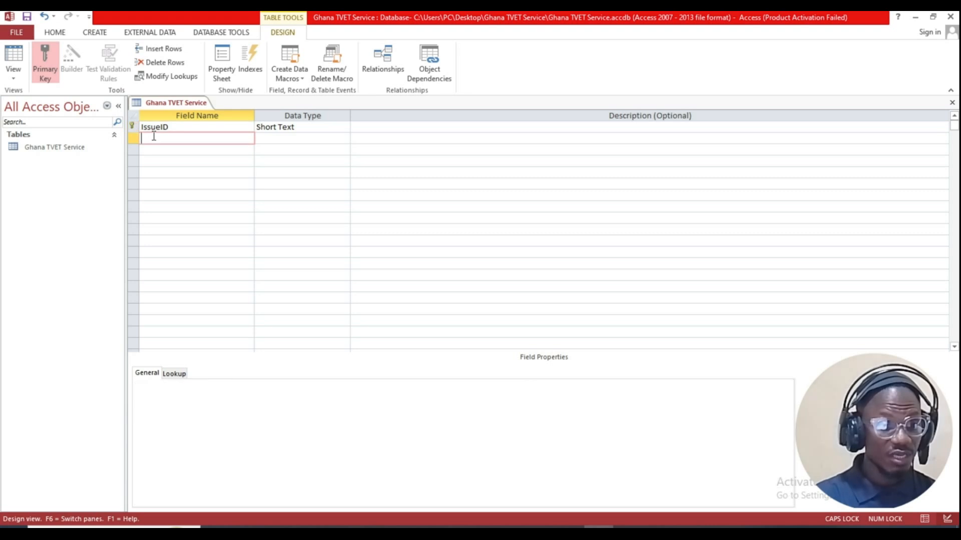
click(153, 135)
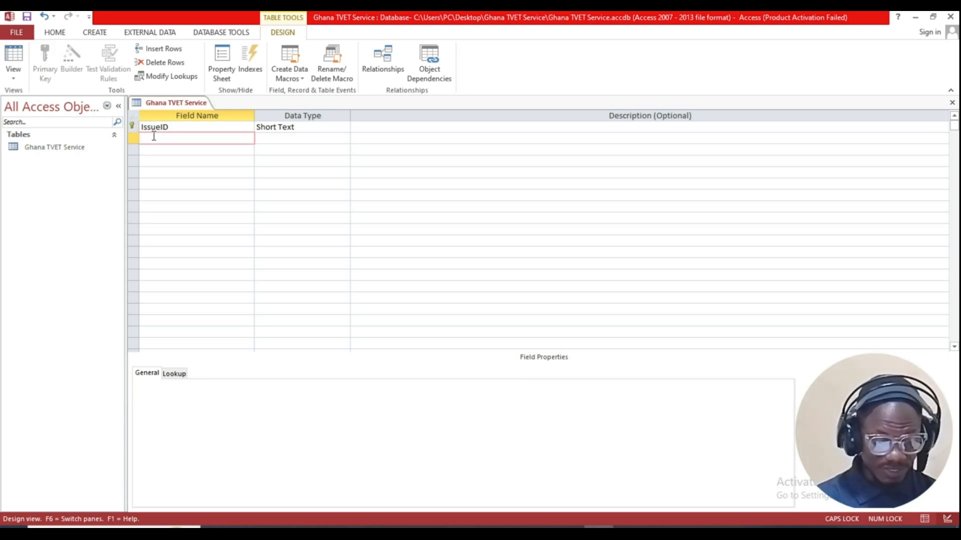
text(Ghana TVET Service)
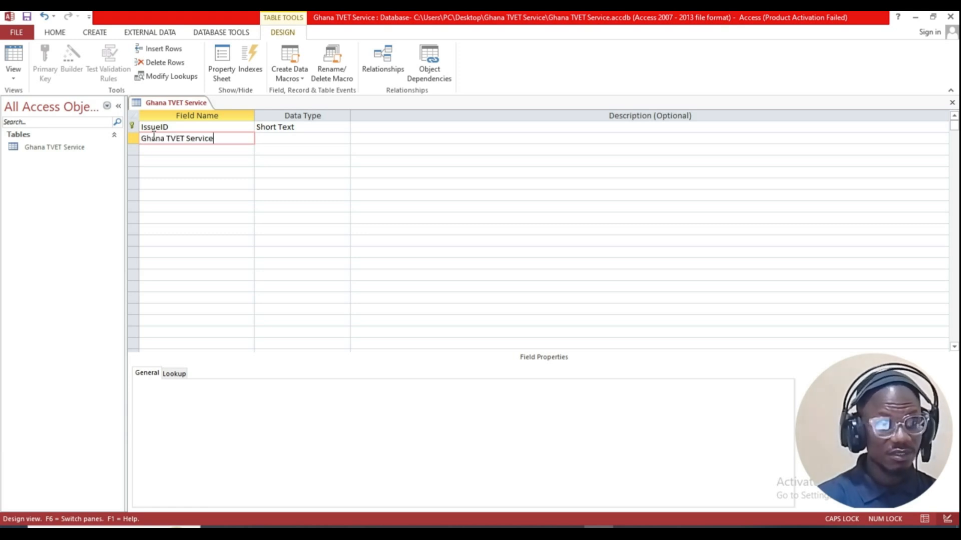
key(Caps_Lock)
text(n)
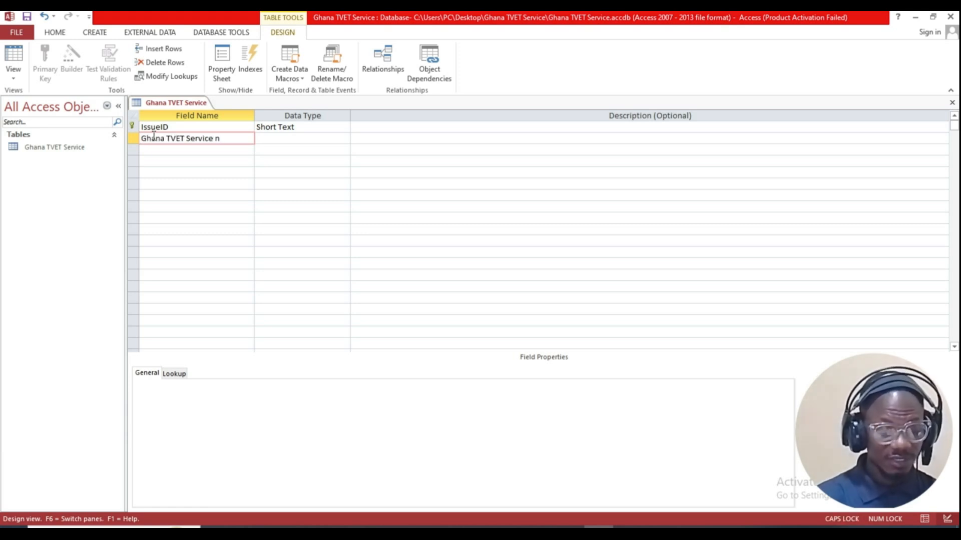
key(BackSpace)
key(Caps_Lock)
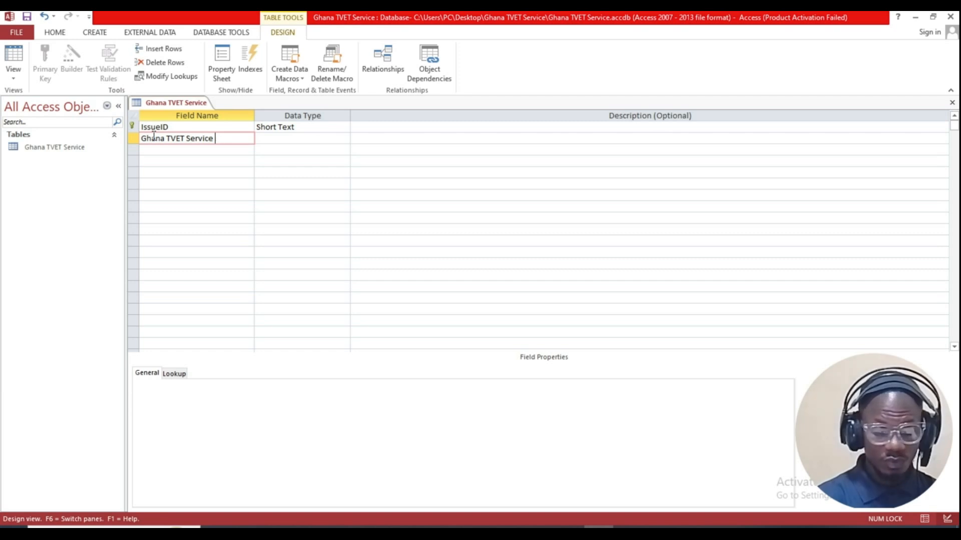
text(n)
key(BackSpace)
key(Caps_Lock)
text(N)
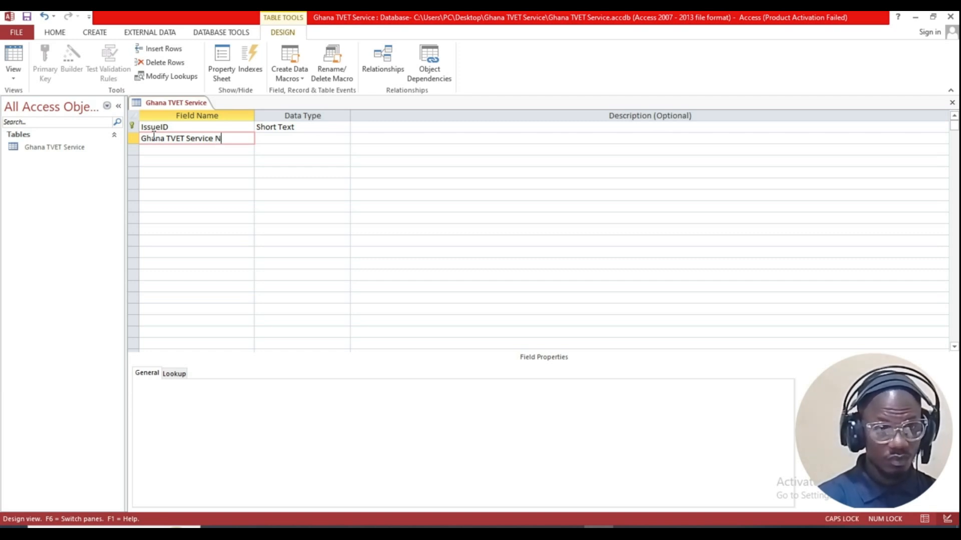
text(ame)
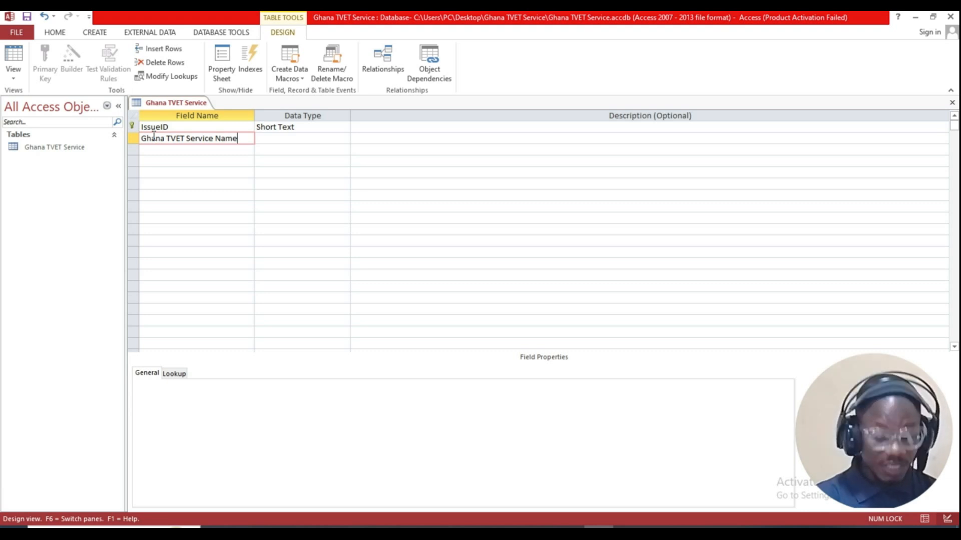
Step: Describe the Ghana TVET Service Name field as 30 Characters and set its Field Size to 30
key(Tab)
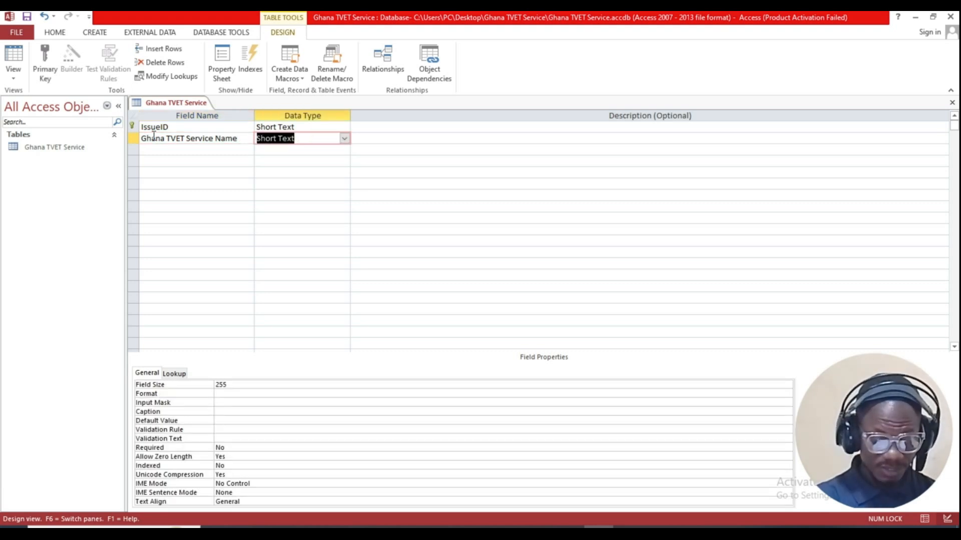
key(Tab)
text(30)
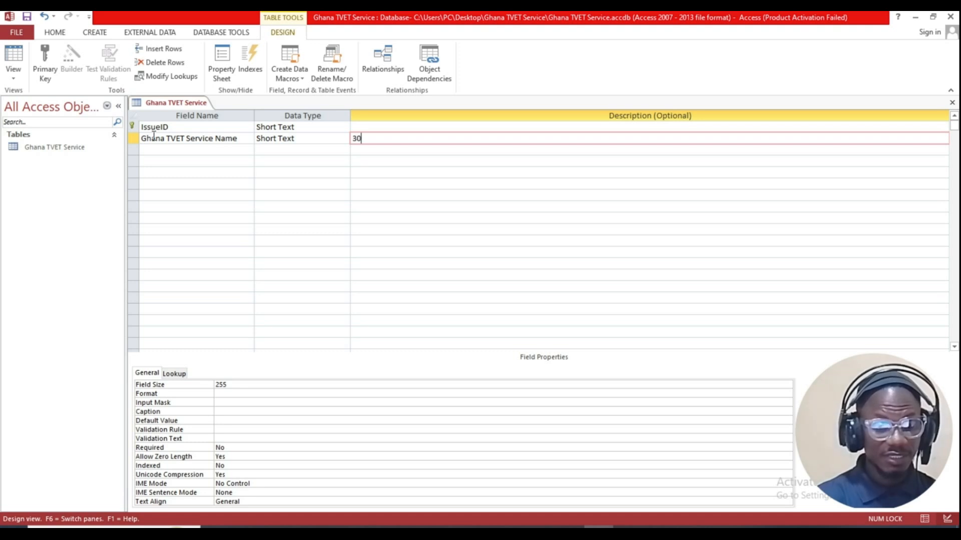
text( C)
key(Caps_Lock)
text(ha)
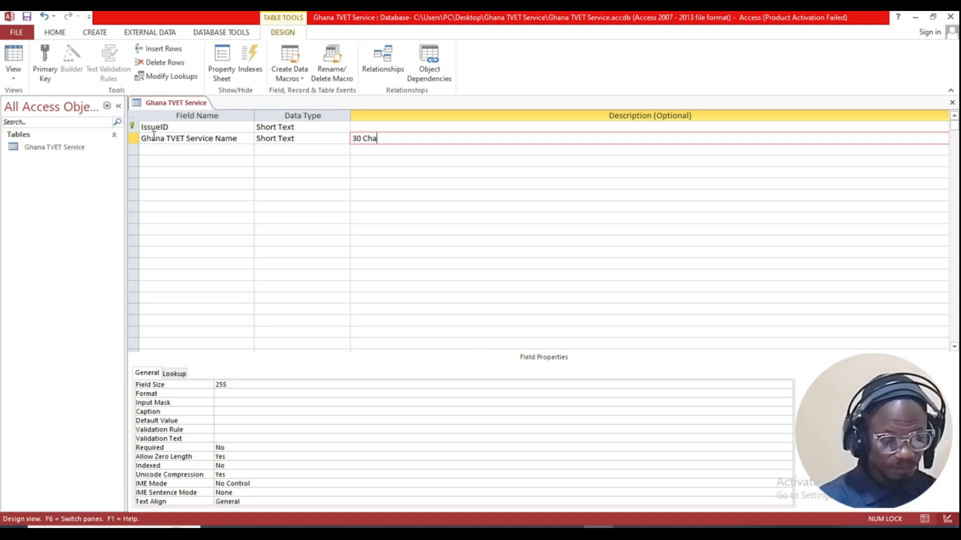
text(ract)
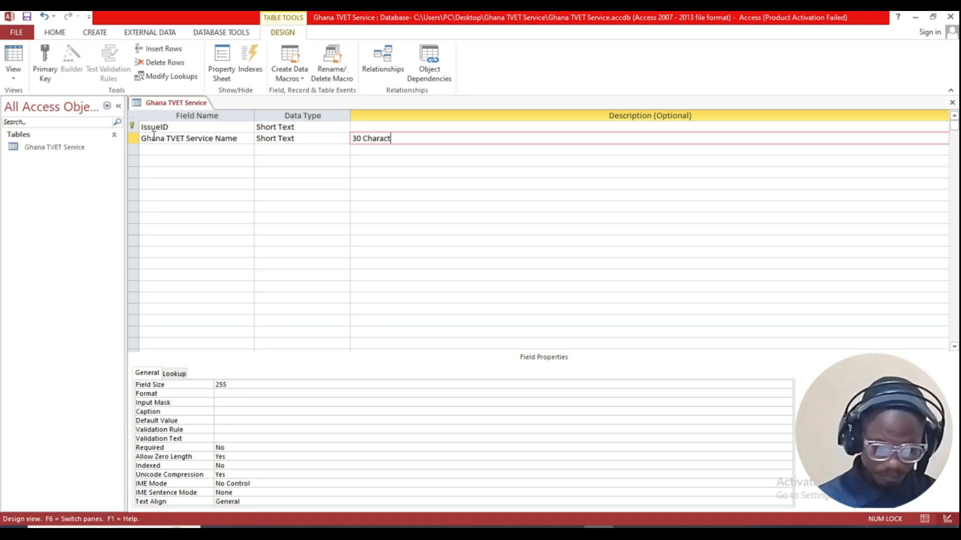
text(eras)
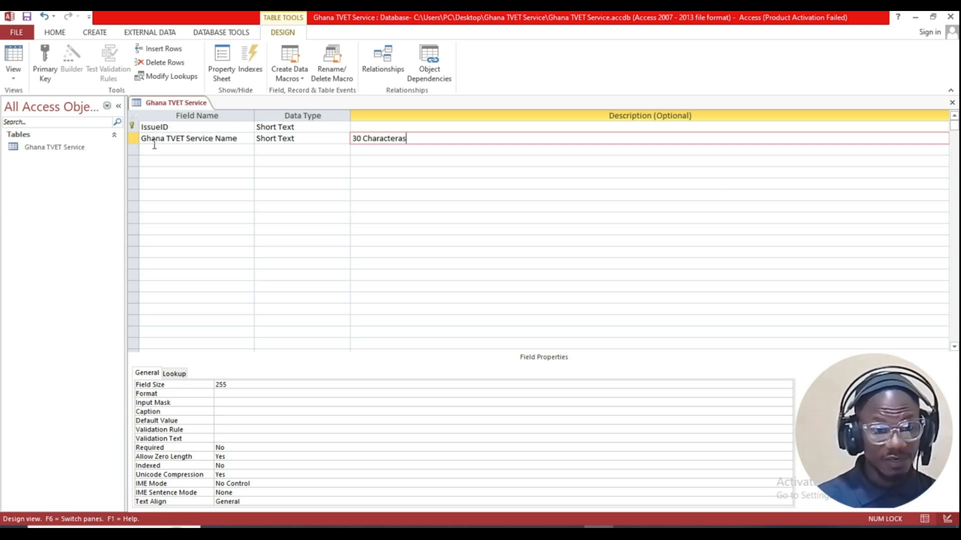
key(BackSpace)
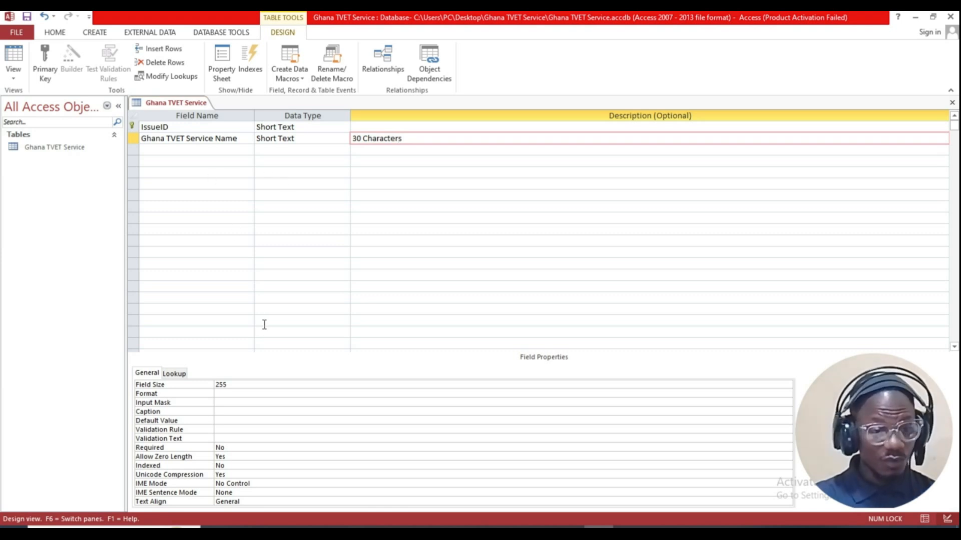
double_click(241, 387)
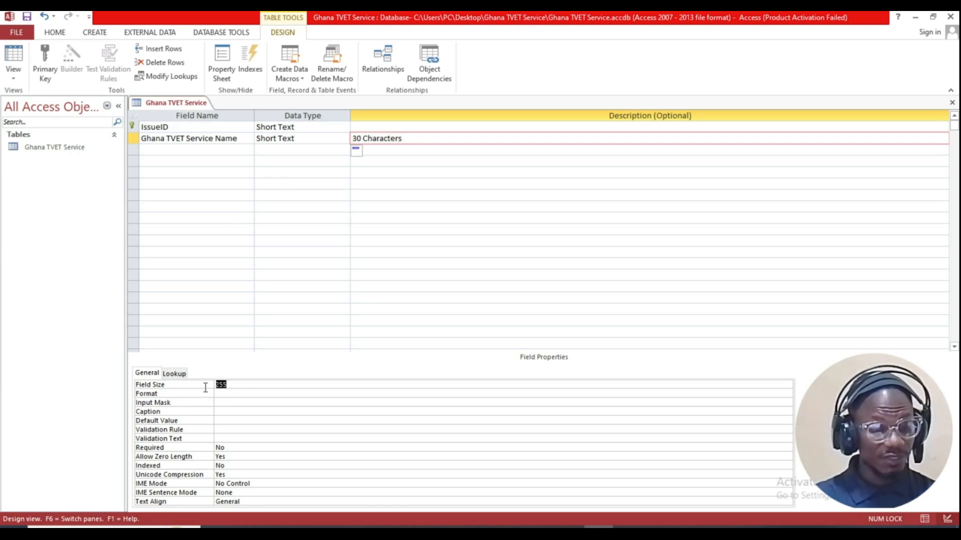
text(30)
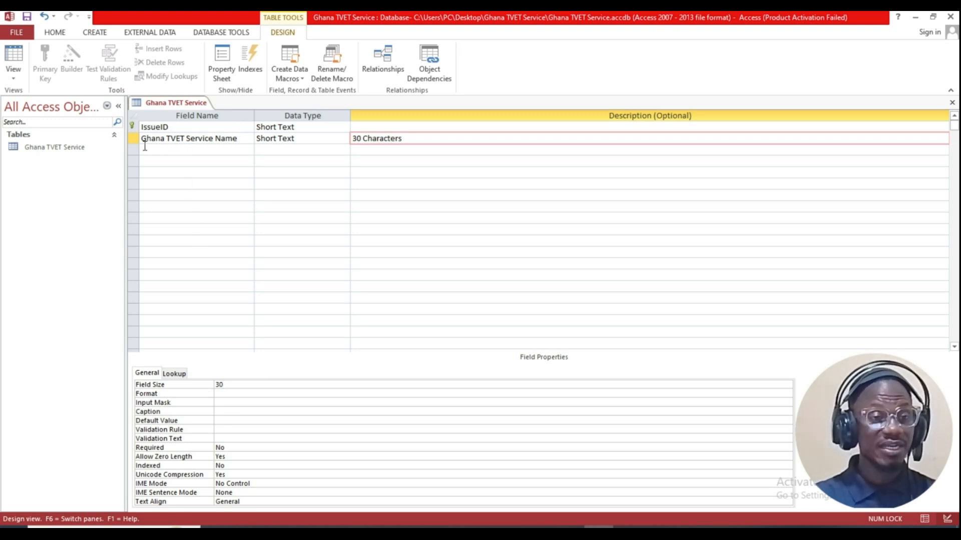
click(216, 149)
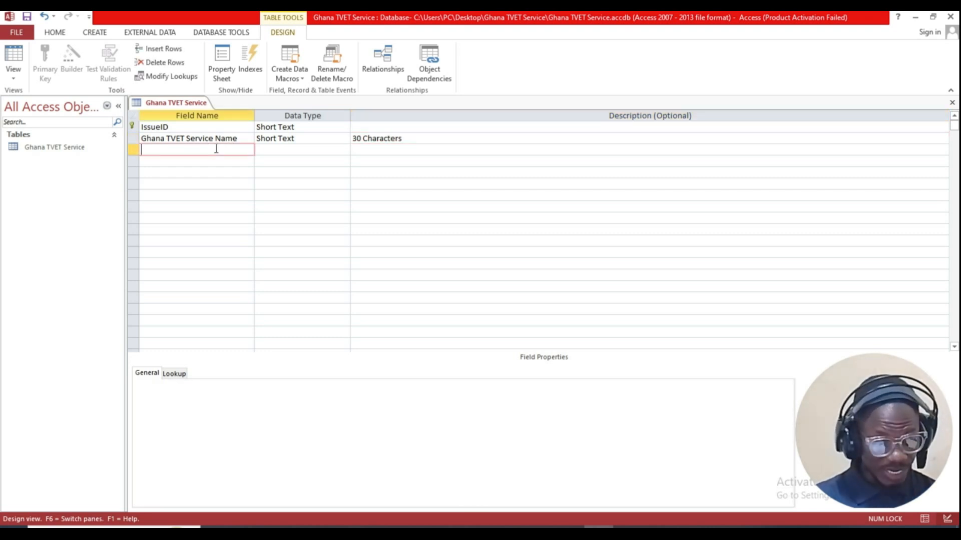
Step: Add a Price field with the Currency data type and 0 decimal places
text(Pri)
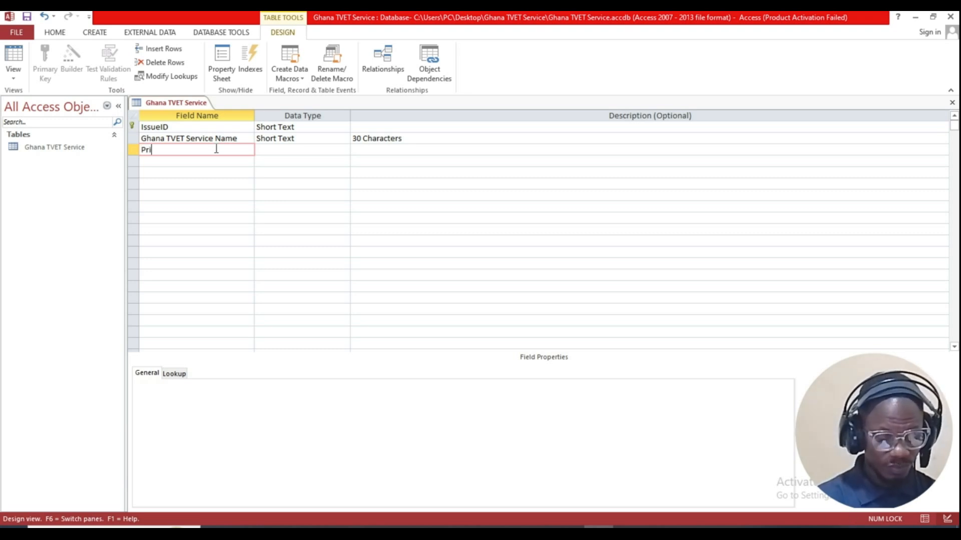
text(ce)
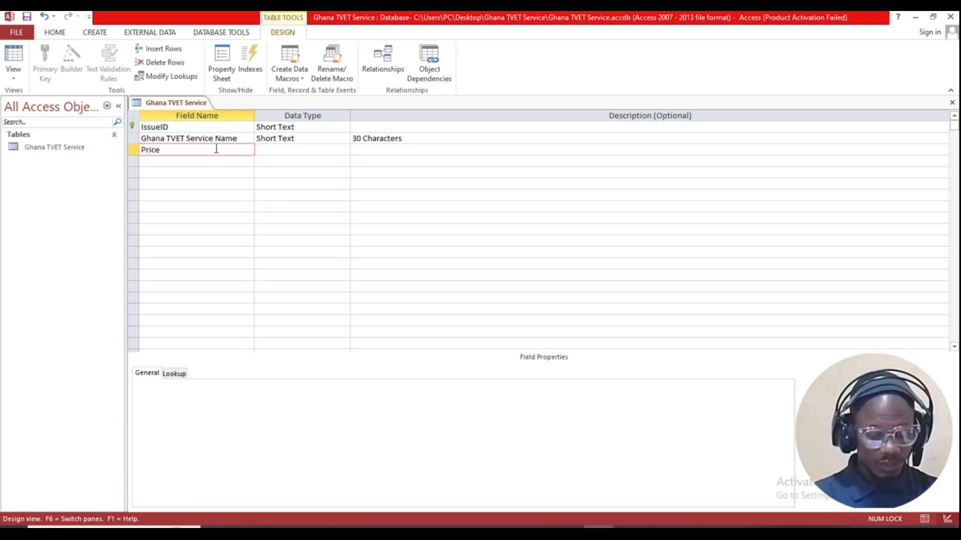
key(Tab)
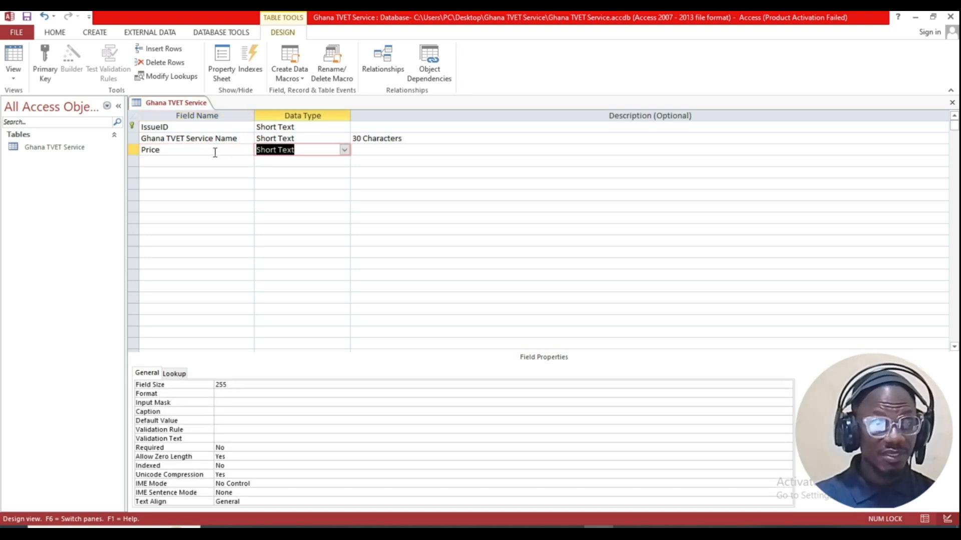
click(344, 150)
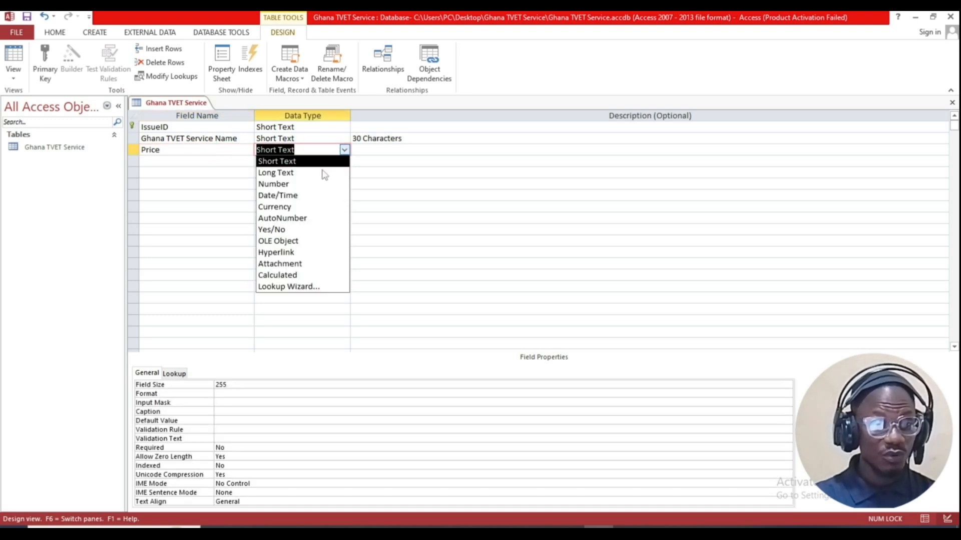
click(300, 207)
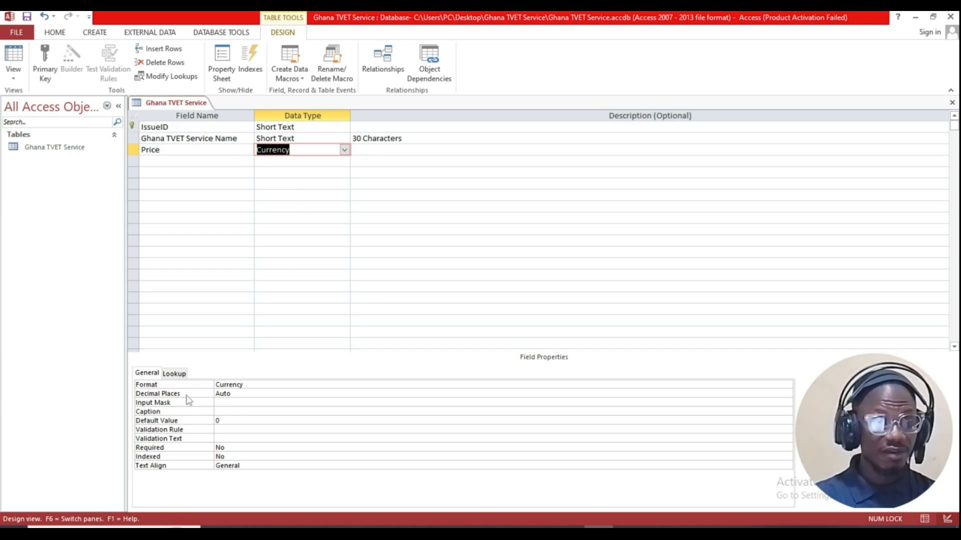
click(240, 394)
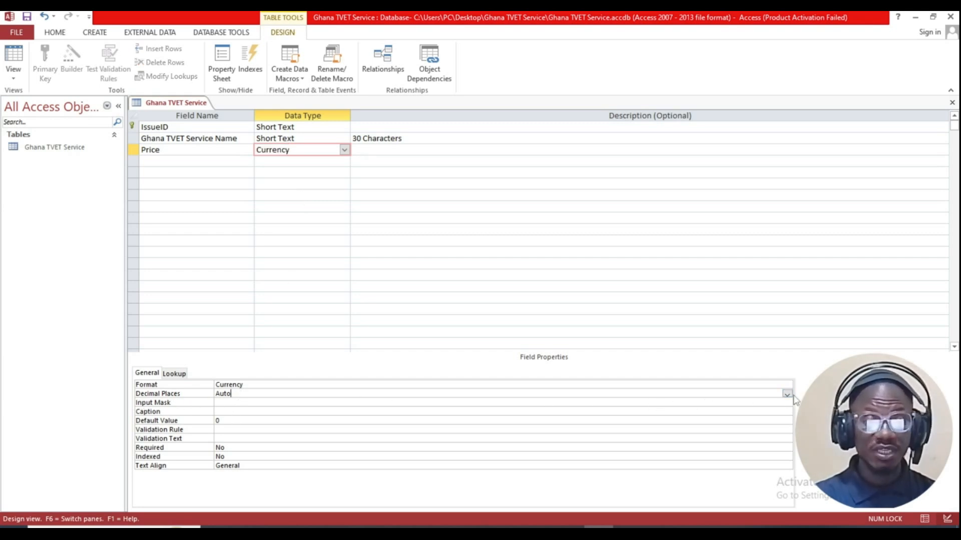
click(787, 395)
click(234, 267)
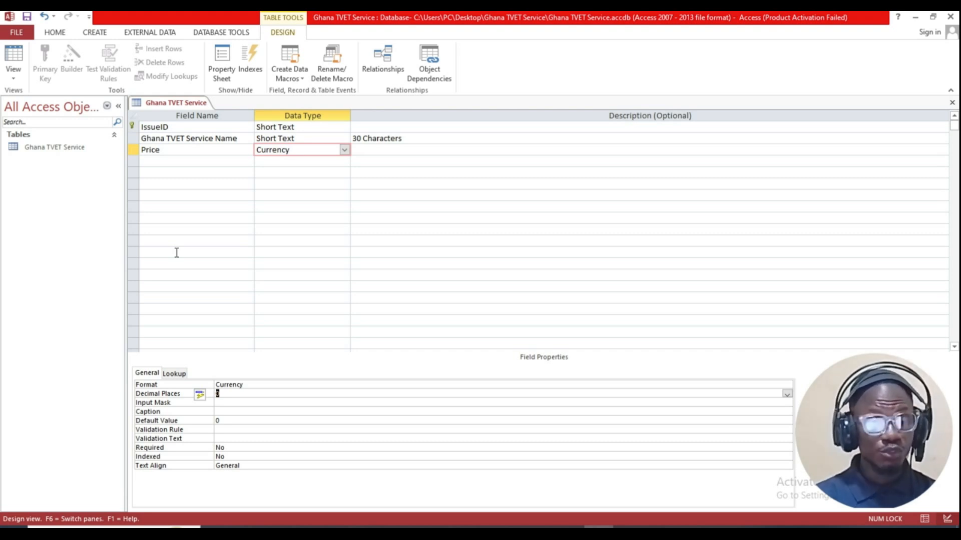
click(153, 160)
Step: Add a fourth field, Monthly Sales, and choose Number as its data type
key(Caps_Lock)
text(M)
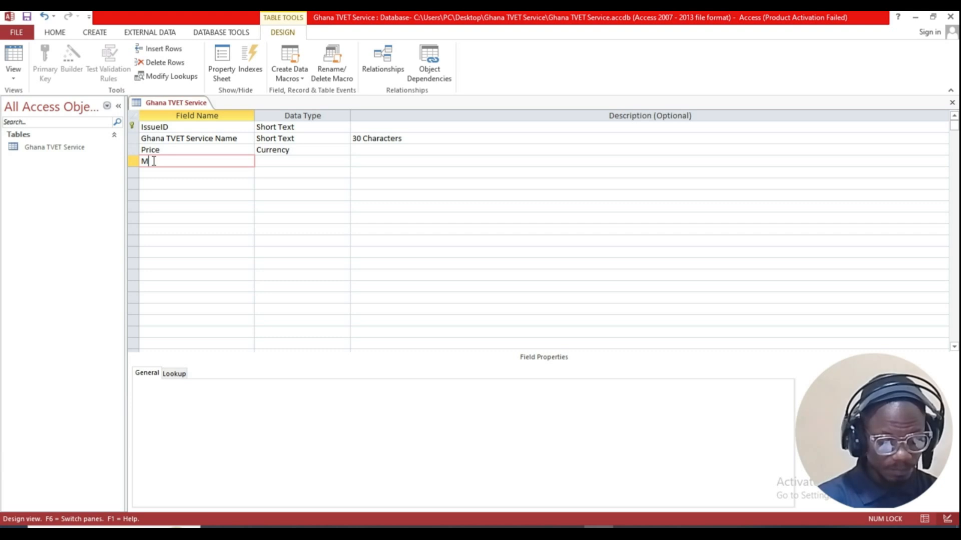
text(on)
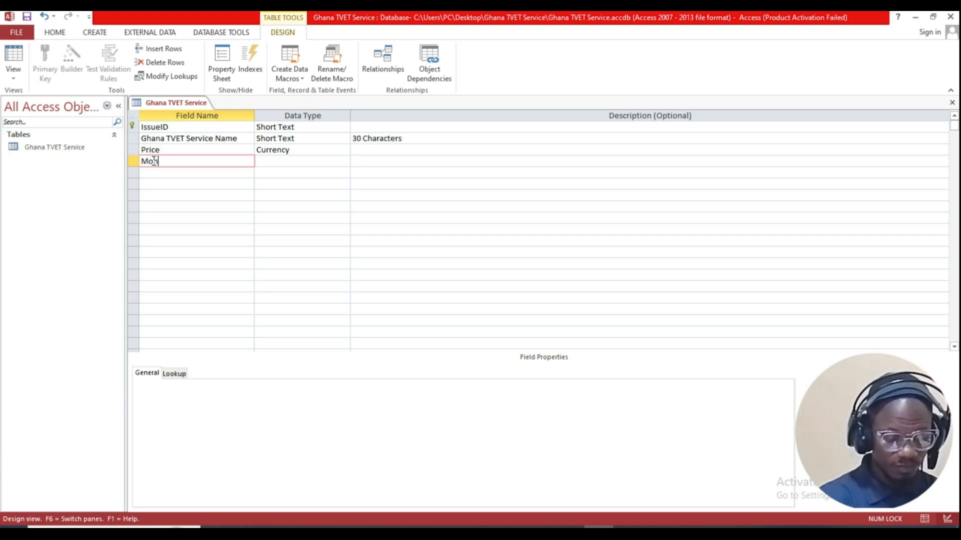
text(th)
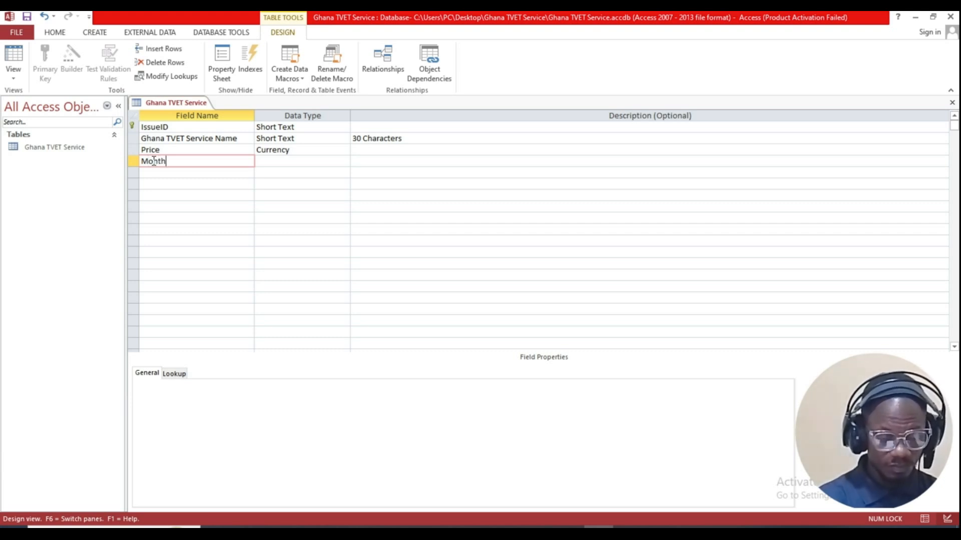
text(ly)
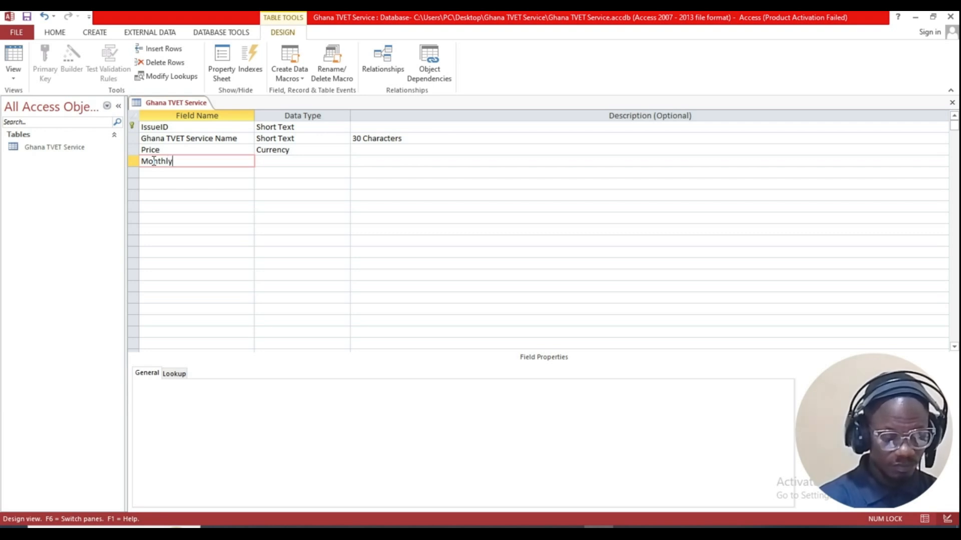
text( S)
key(Caps_Lock)
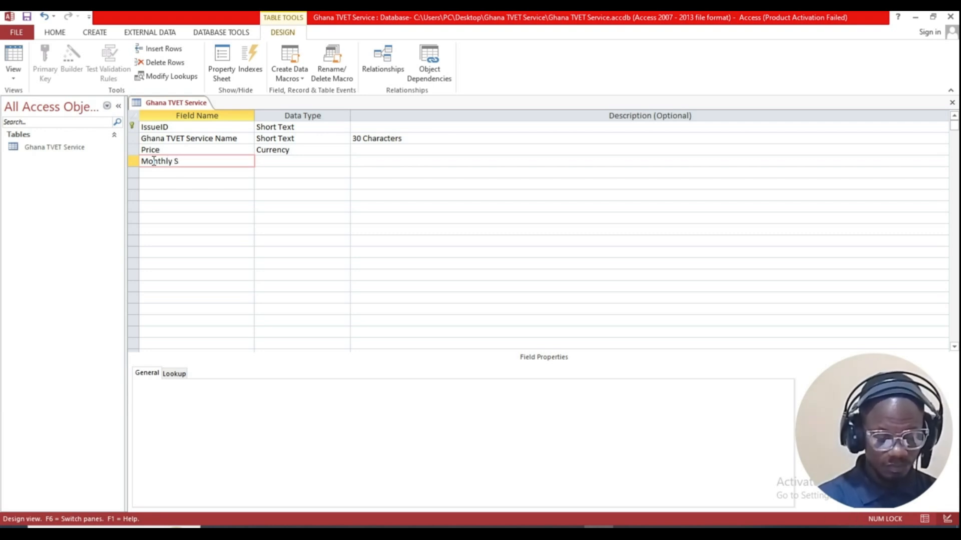
text(ales)
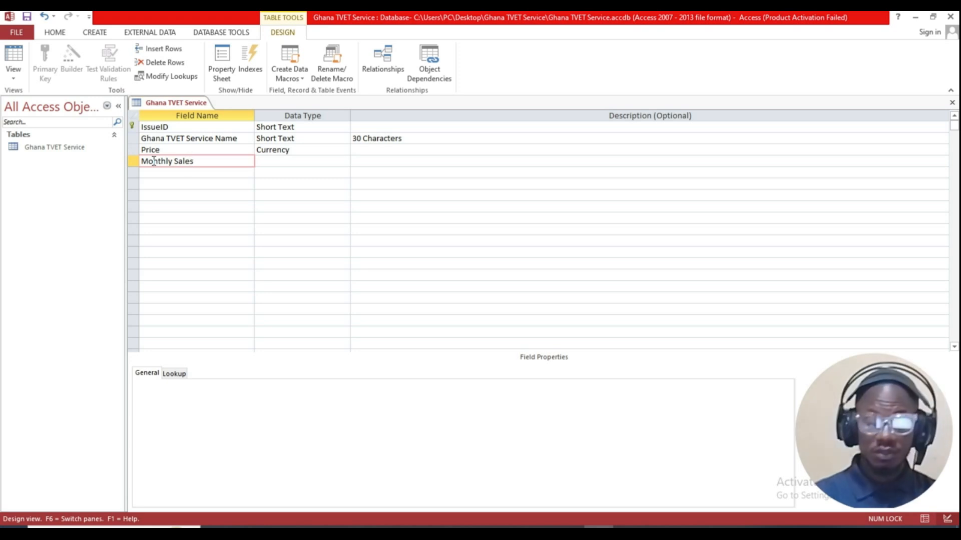
key(Tab)
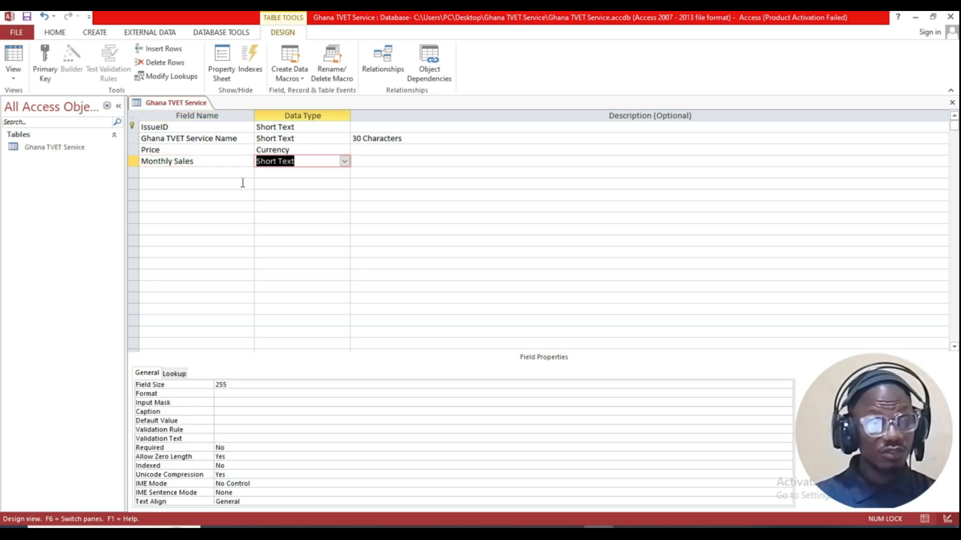
click(344, 161)
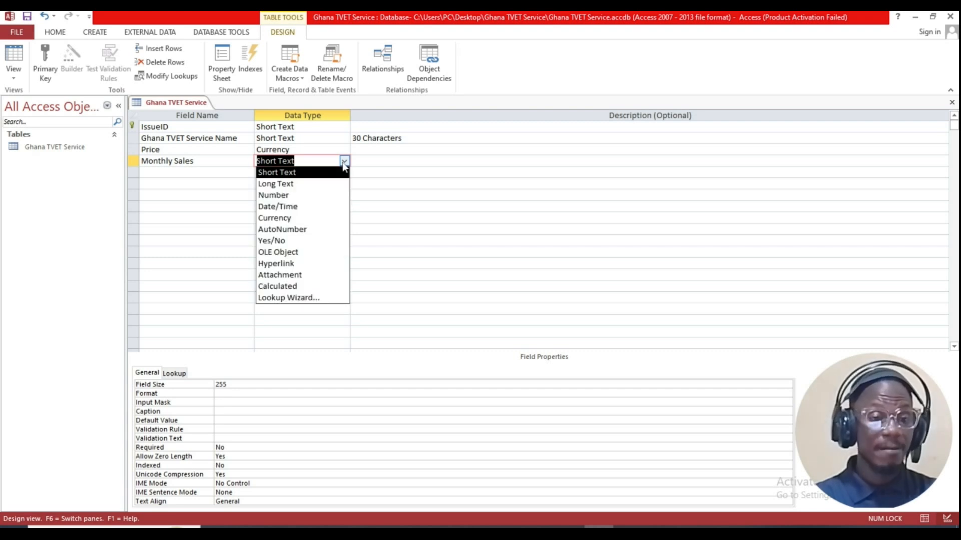
click(306, 194)
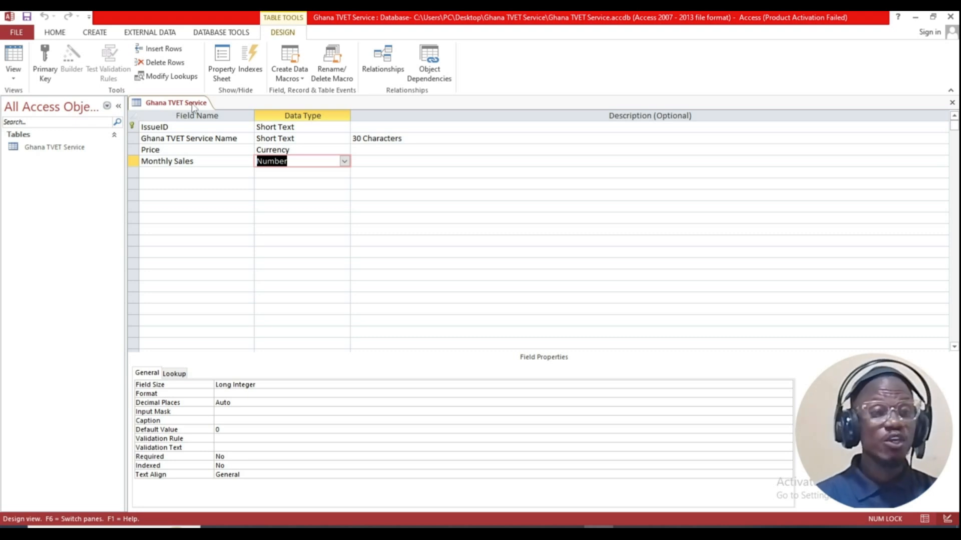
right_click(170, 104)
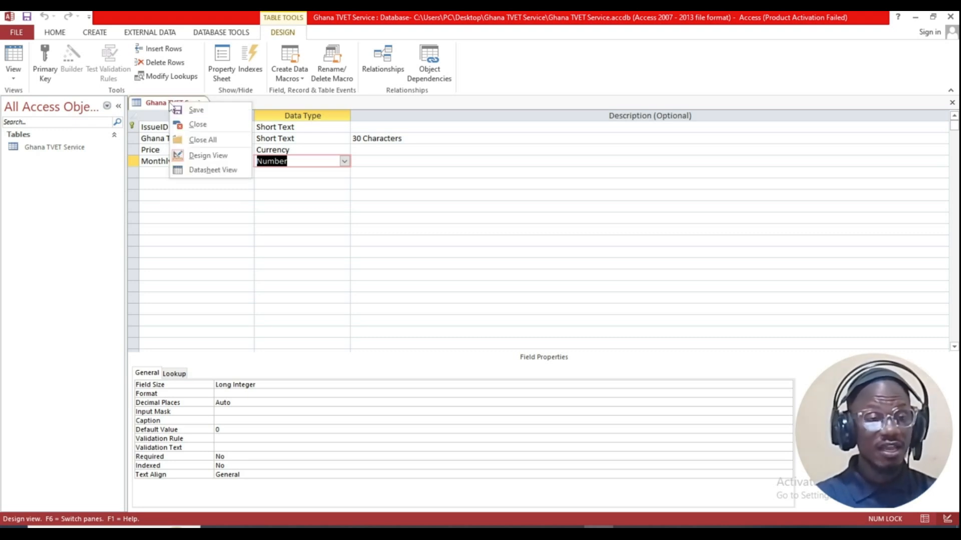
click(209, 170)
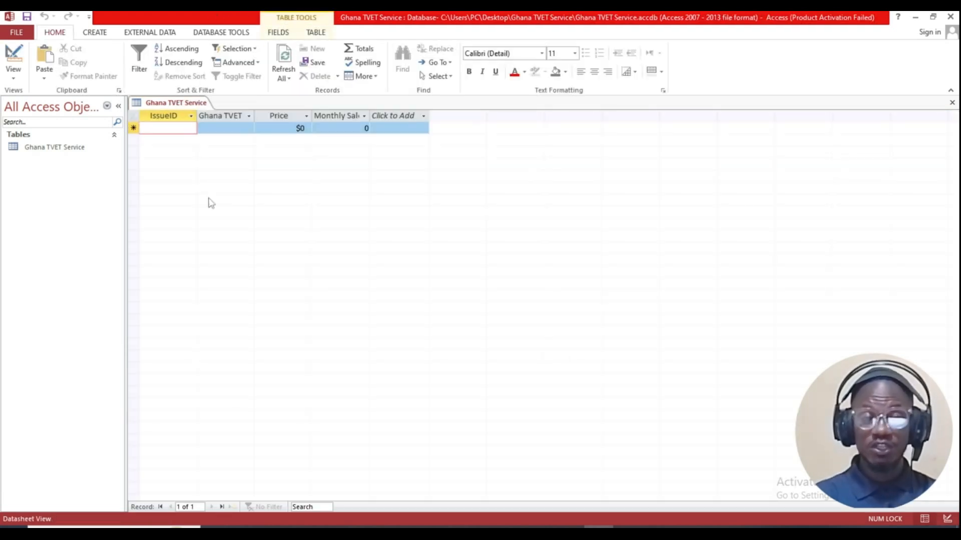
right_click(189, 105)
click(228, 158)
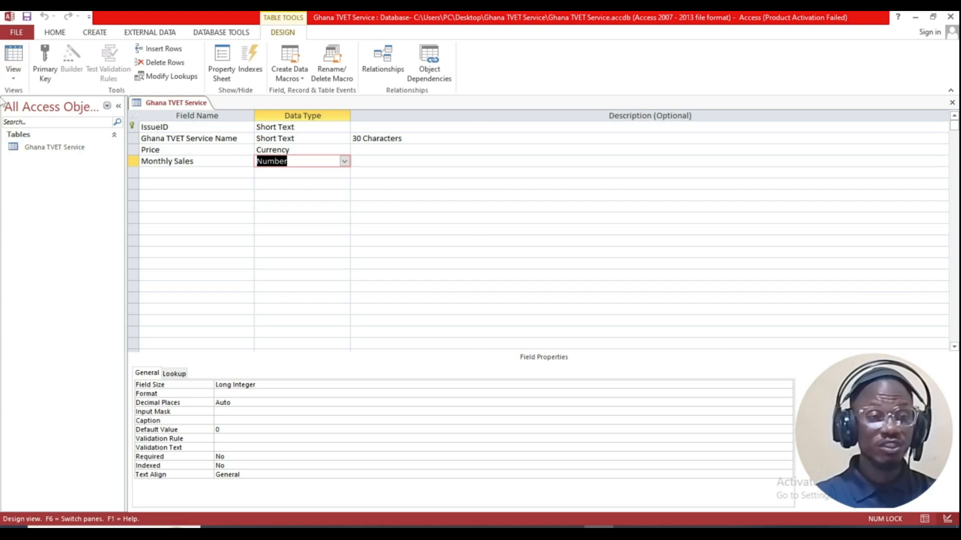
click(13, 84)
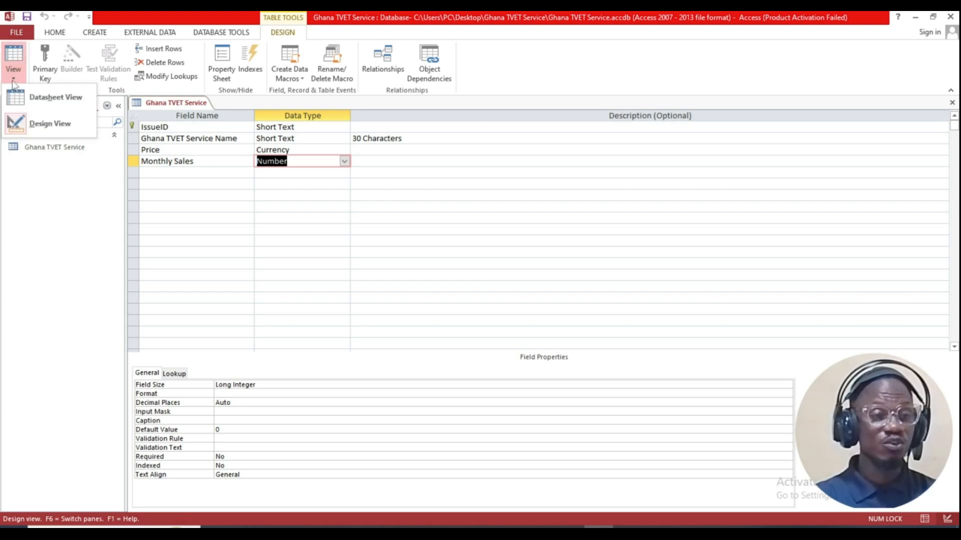
click(51, 103)
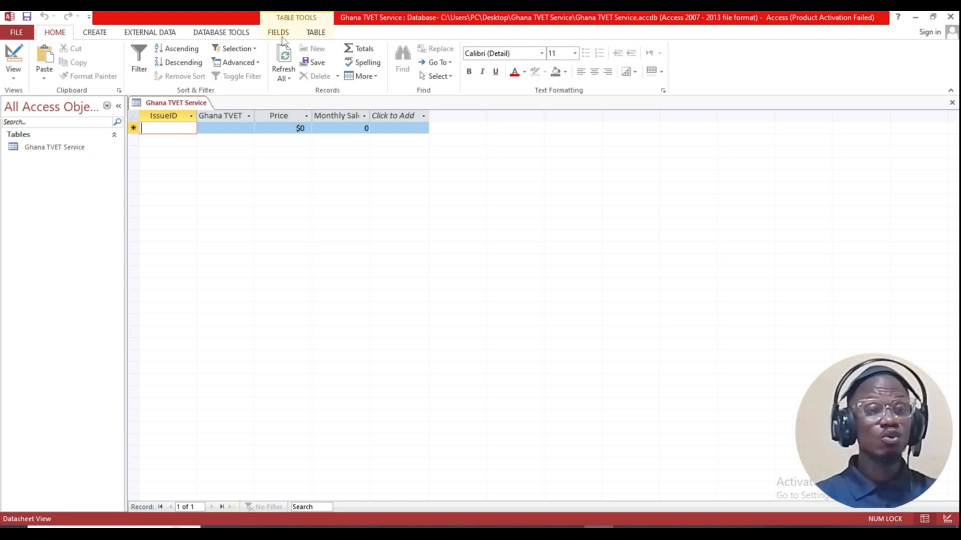
click(13, 78)
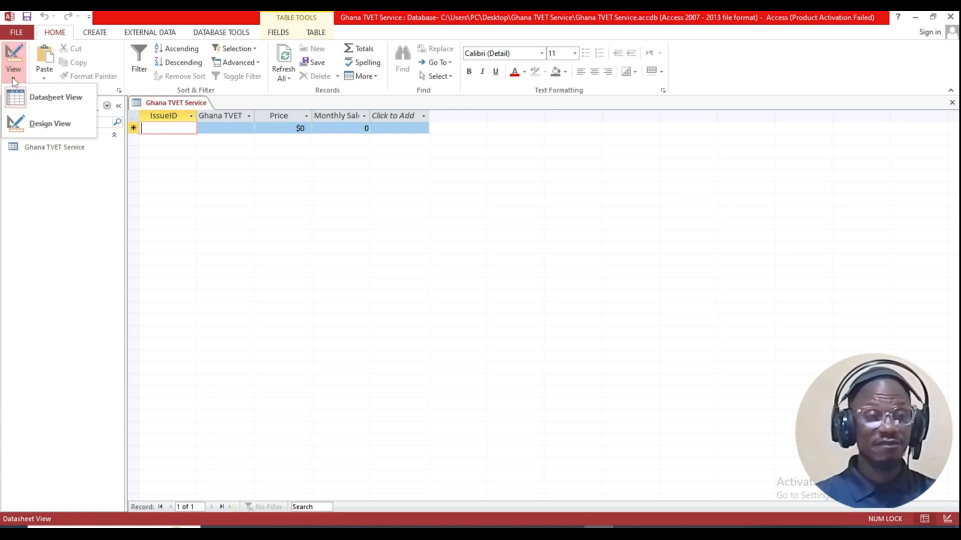
click(27, 125)
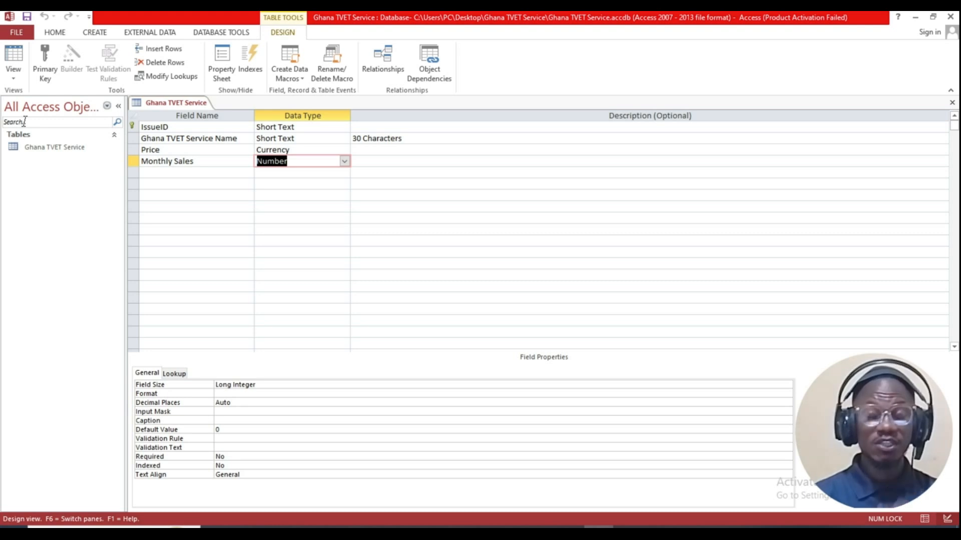
click(14, 54)
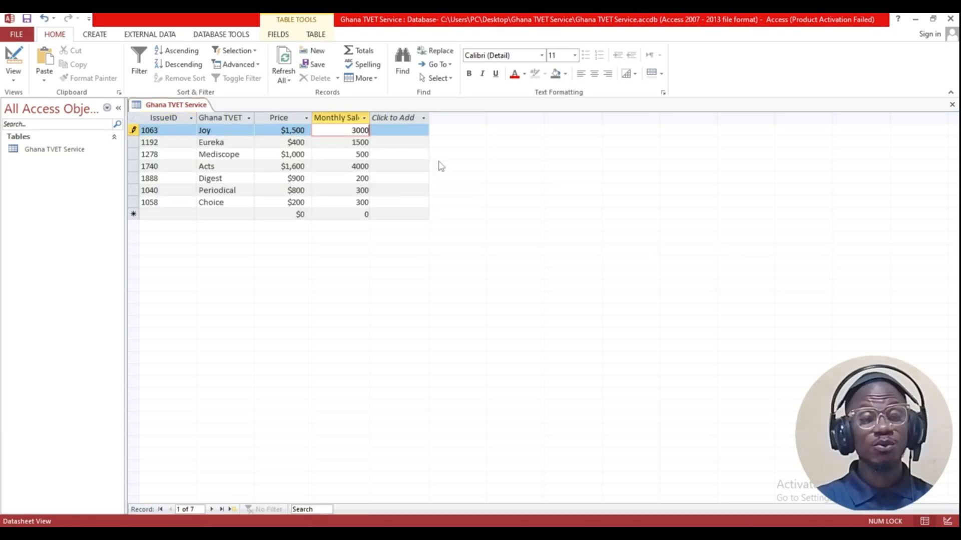
Step: Select the 1040 Periodical record, then switch to the exam question page in Chrome
click(400, 191)
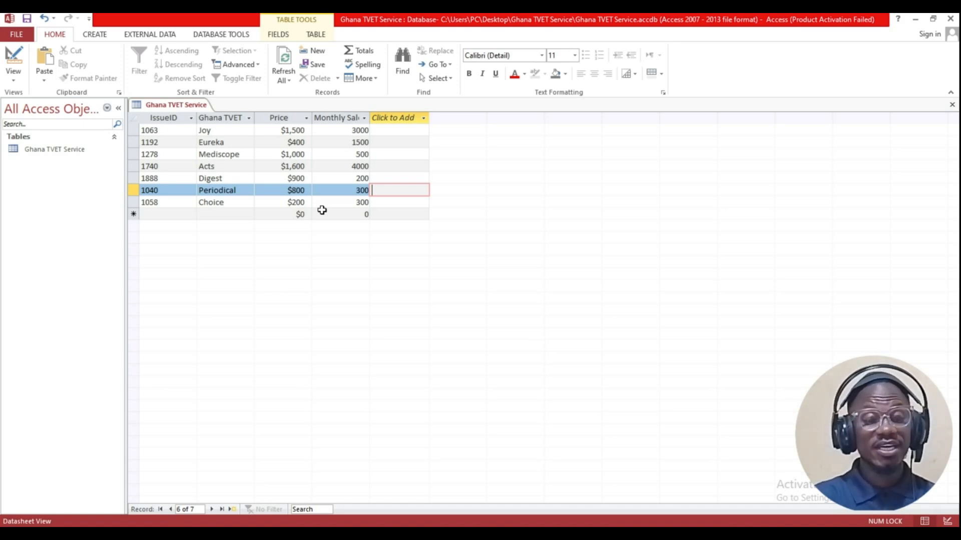
key(alt+Tab)
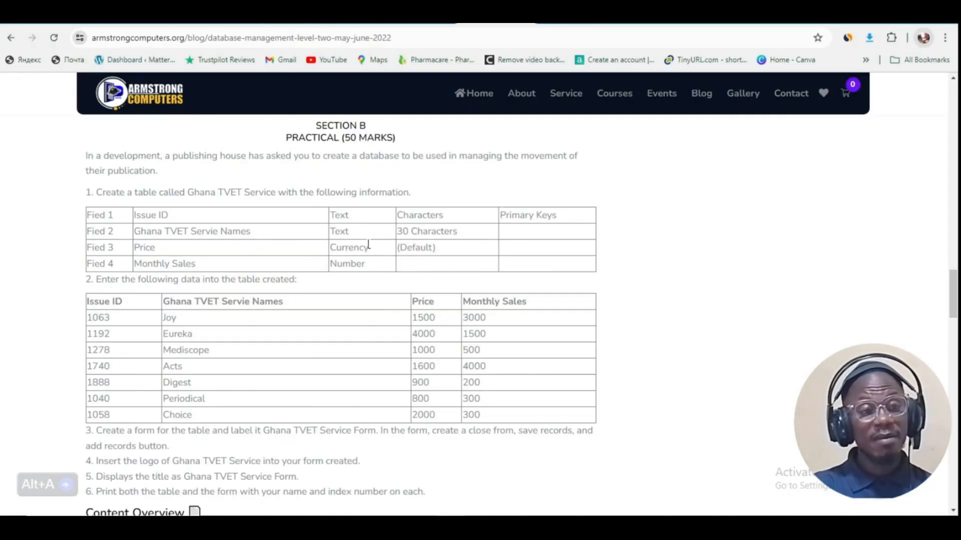
Step: Highlight step 2's data-entry instruction, check the data, then close the Ghana TVET Service table
scroll(360, 249, down, 1)
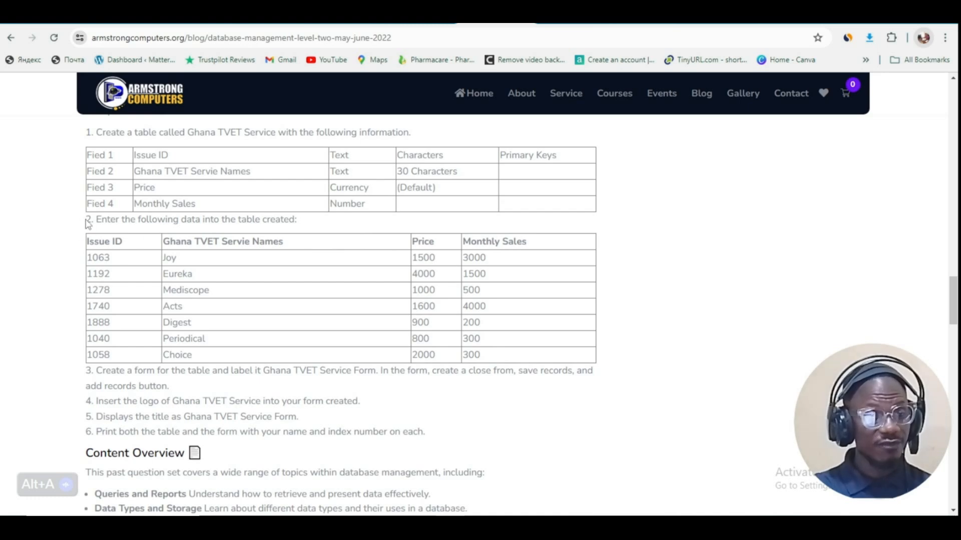
drag(89, 223, 314, 221)
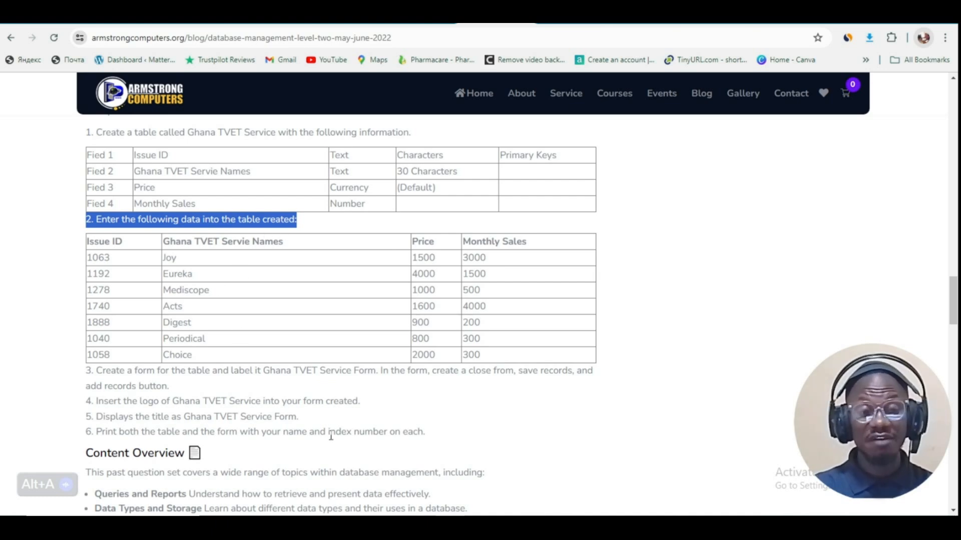
click(594, 526)
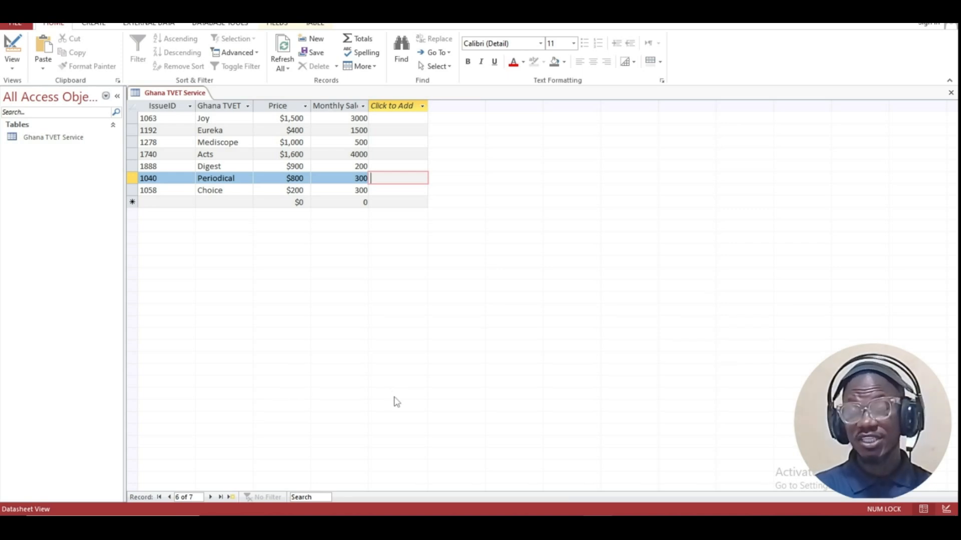
key(alt+Tab)
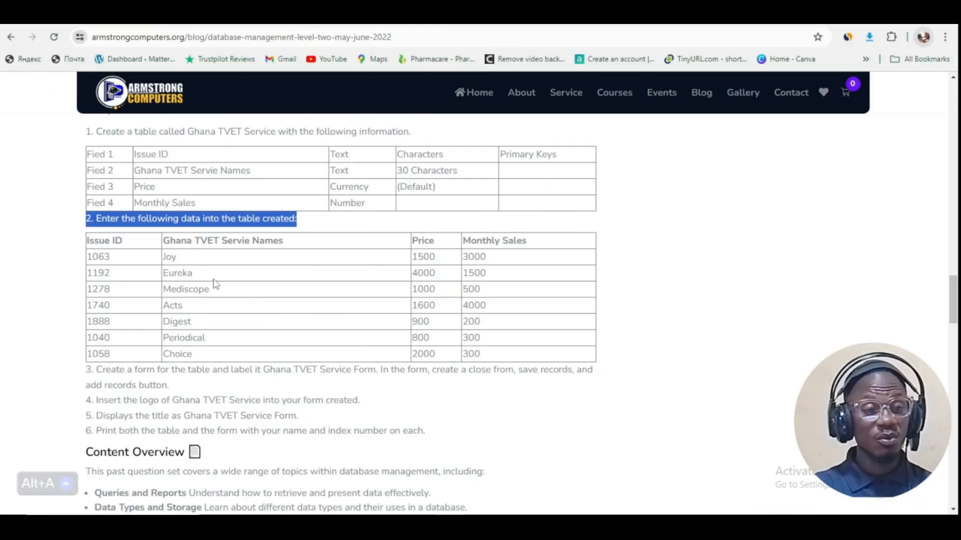
scroll(215, 281, down, 3)
scroll(100, 216, up, 1)
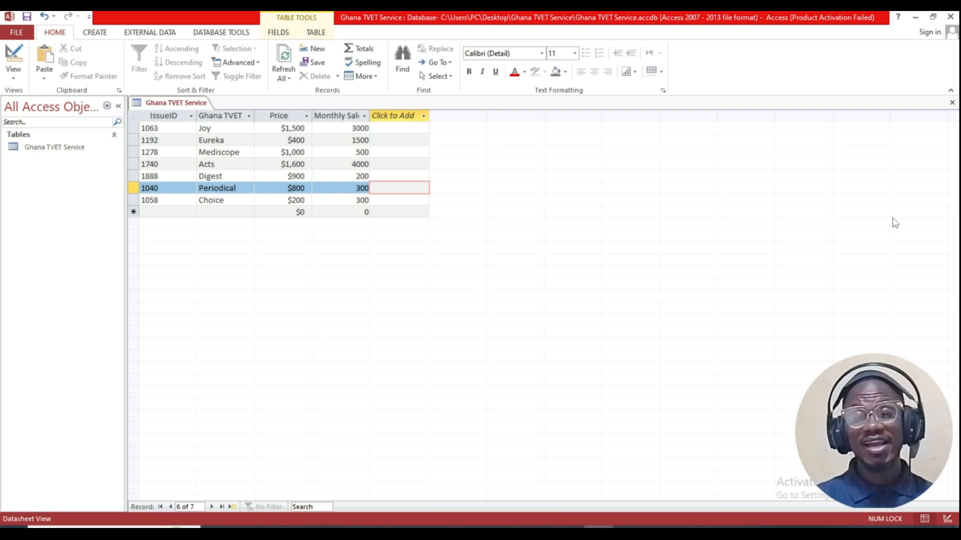
click(952, 103)
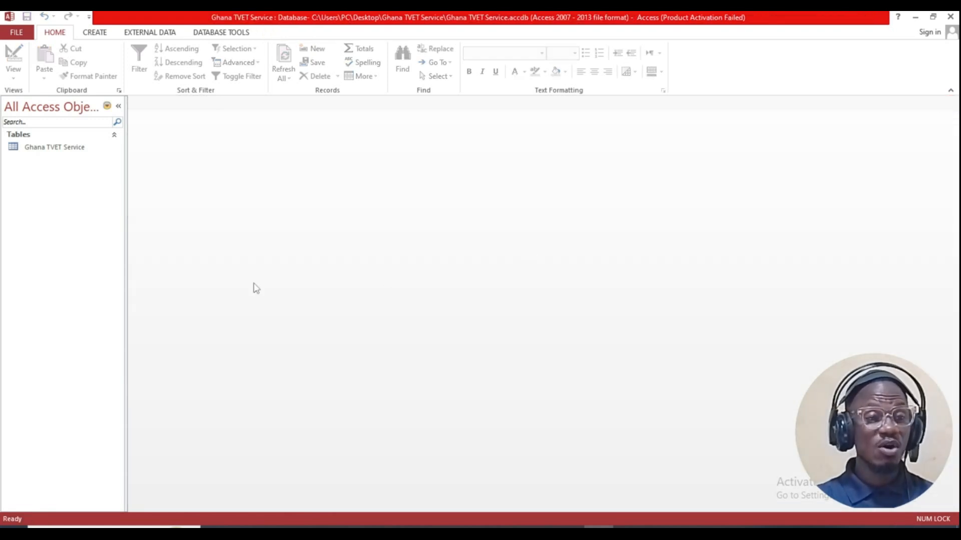
Step: Start a Form Wizard for the Ghana TVET Service table with all four fields in columnar layout
click(96, 36)
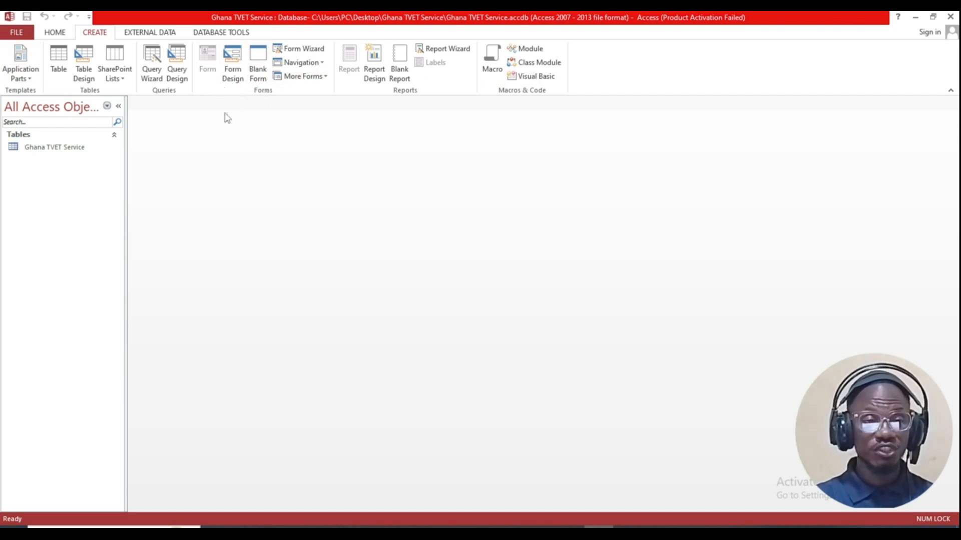
click(296, 49)
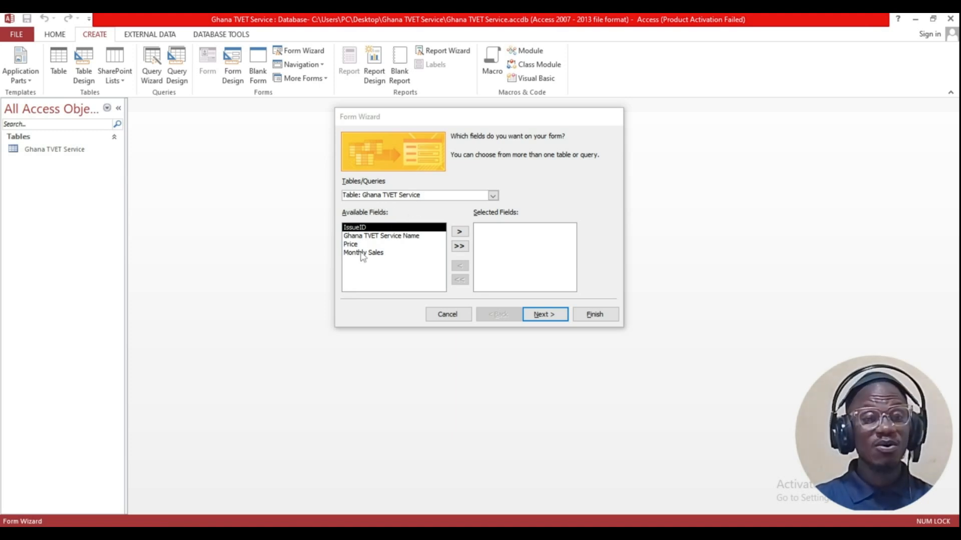
click(460, 246)
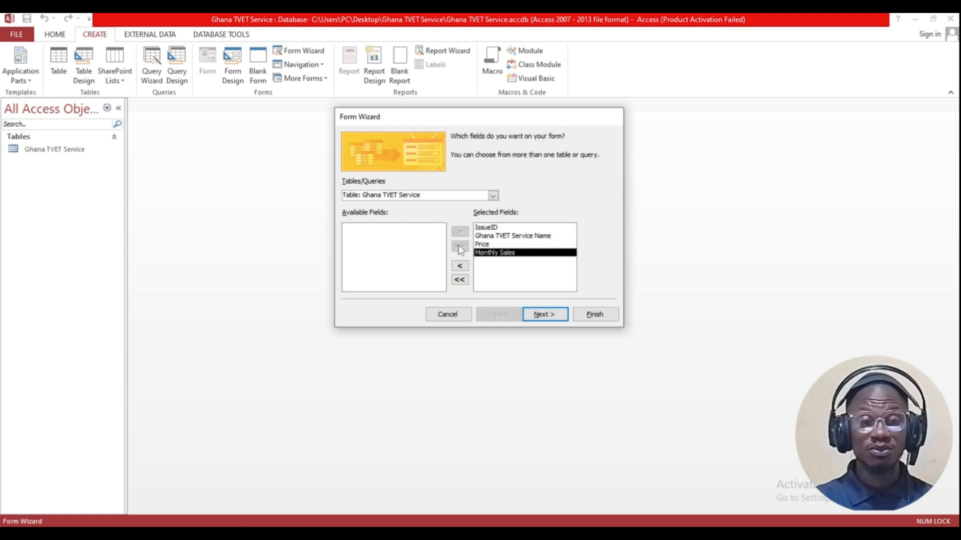
click(541, 314)
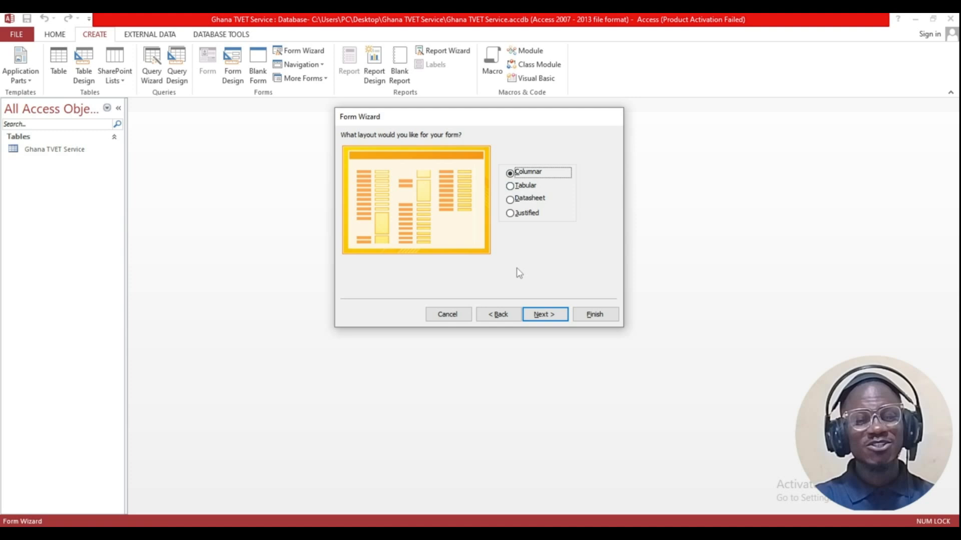
click(544, 315)
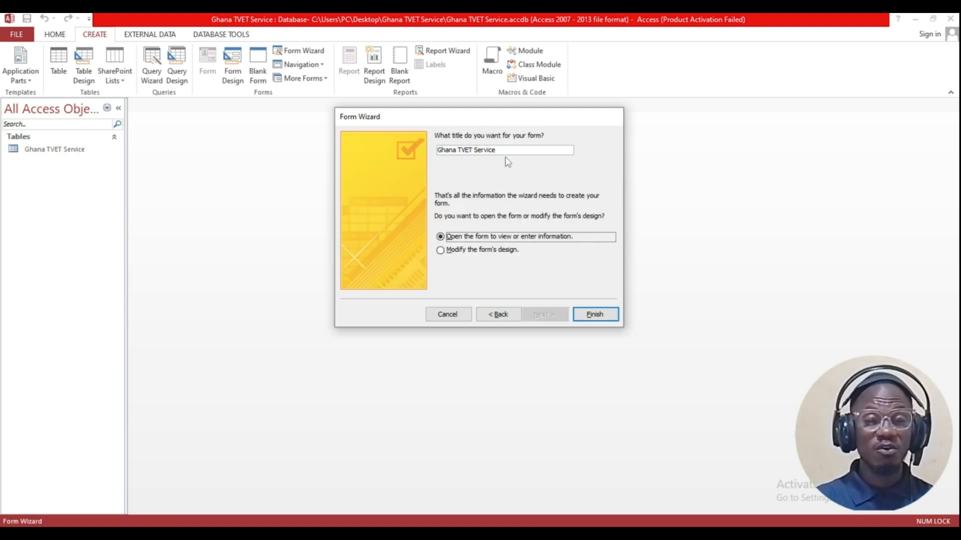
key(alt+Tab)
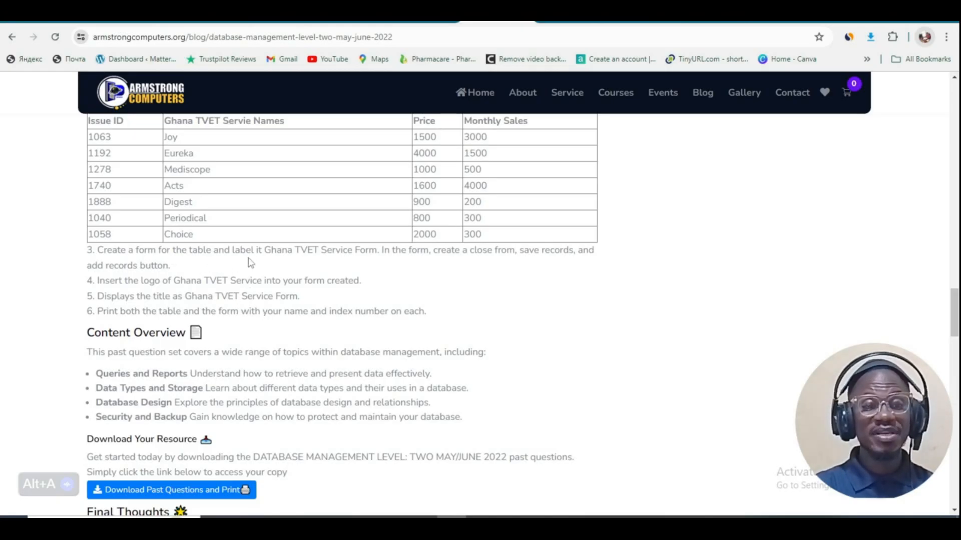
Step: Select the form name 'Ghana TVET Service Form' in item 3 of the exam page
drag(264, 249, 378, 251)
key(ctrl+c)
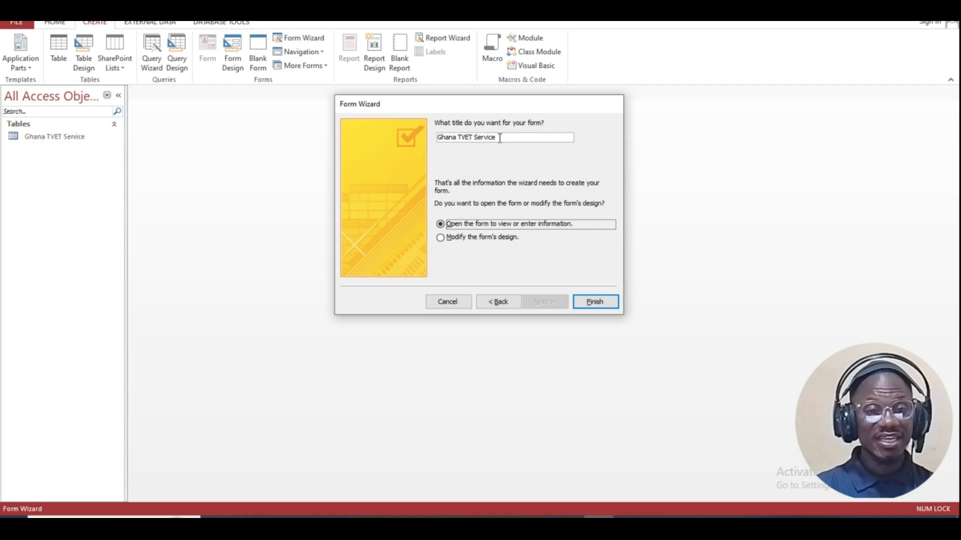
Step: Title the form 'Ghana TVET Service Form', finish the wizard, and close the opened form
drag(496, 137, 438, 137)
key(ctrl+v)
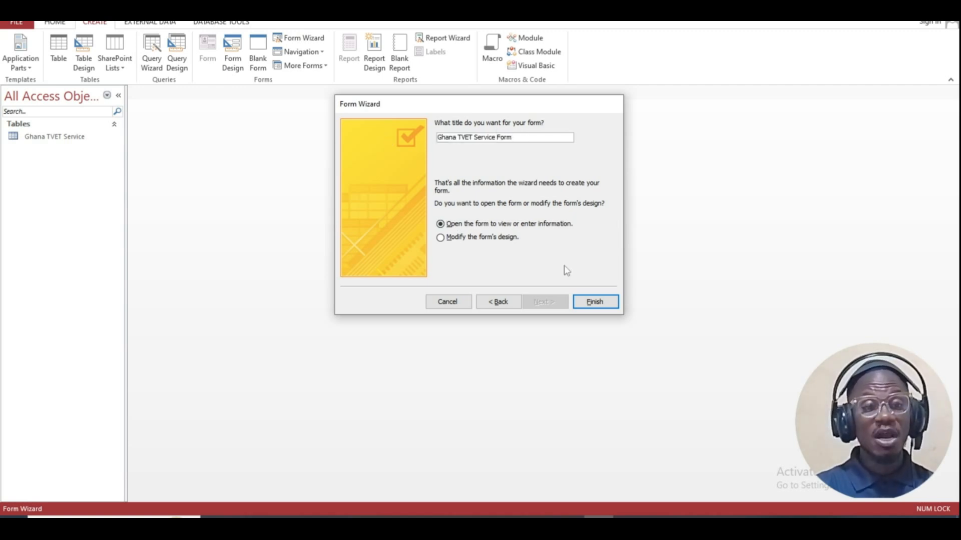
click(595, 301)
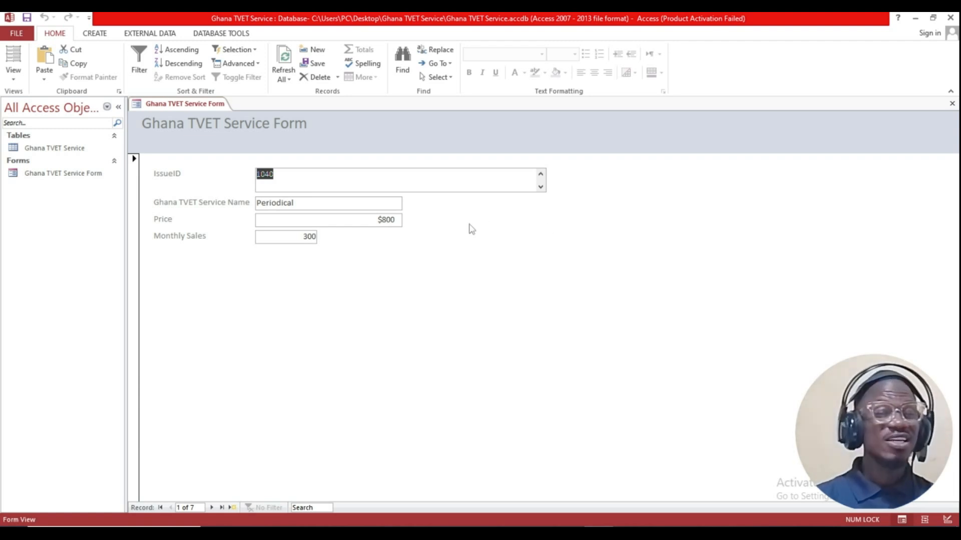
click(952, 103)
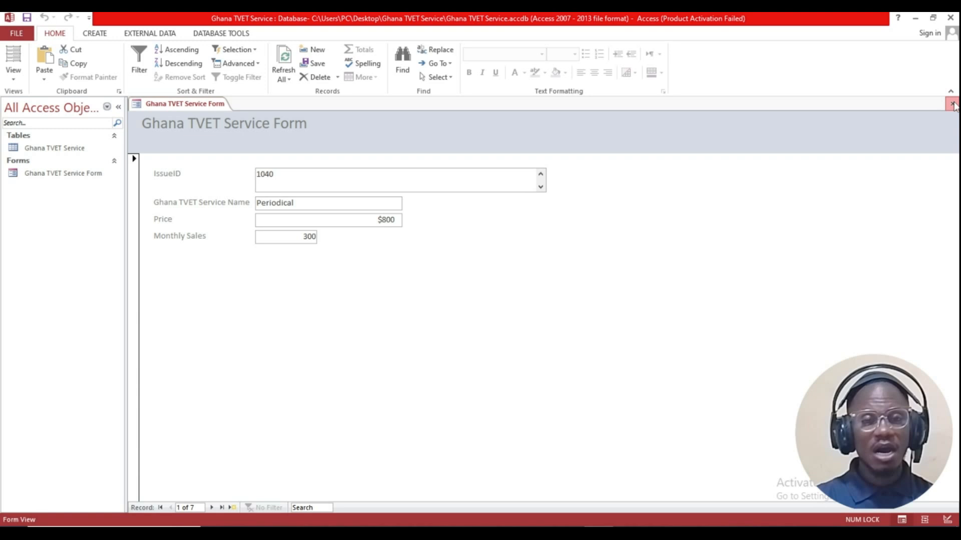
right_click(51, 175)
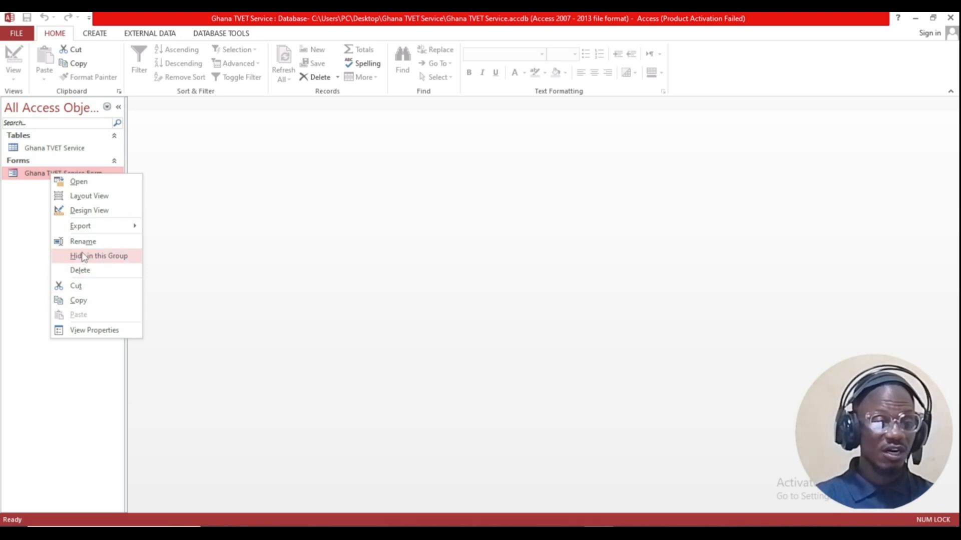
Step: Delete the Ghana TVET Service Form from the Navigation Pane and confirm the deletion
click(233, 225)
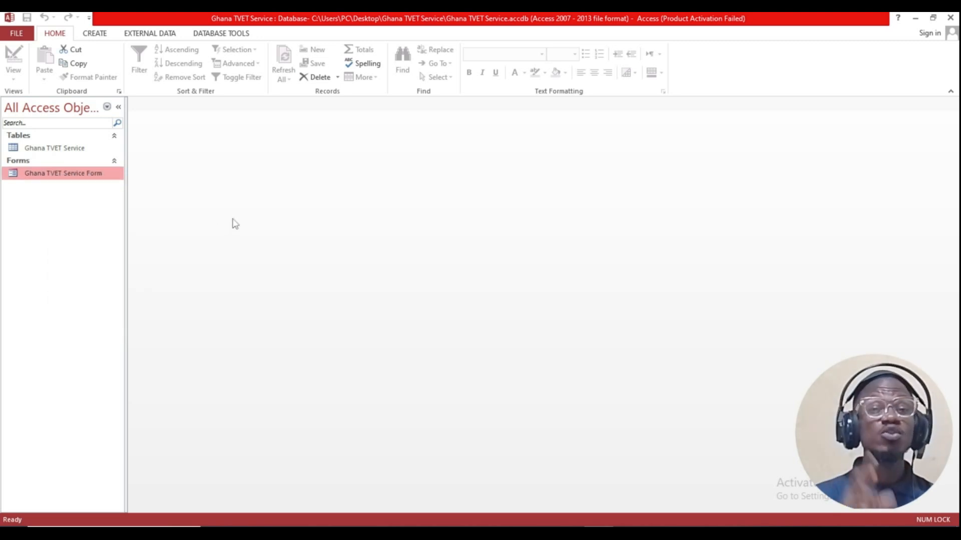
right_click(60, 173)
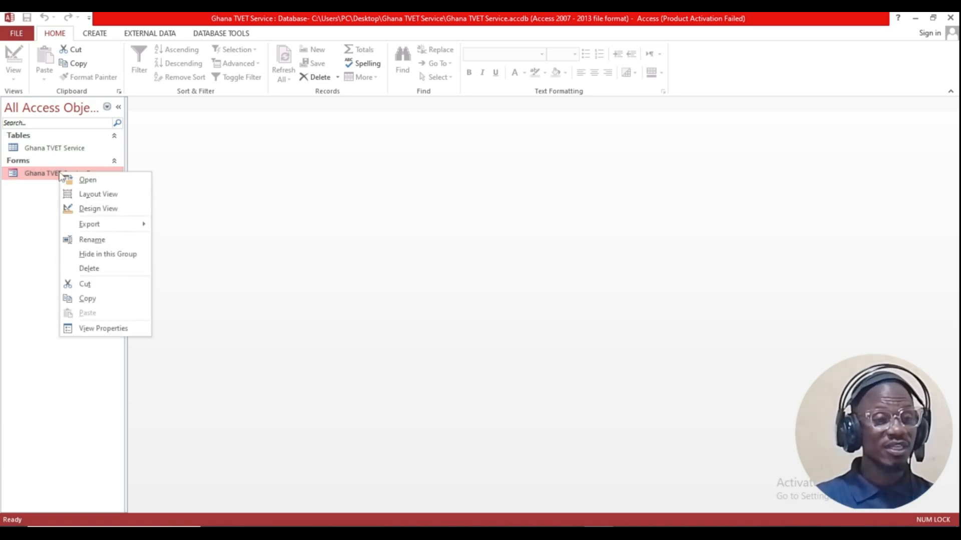
click(89, 269)
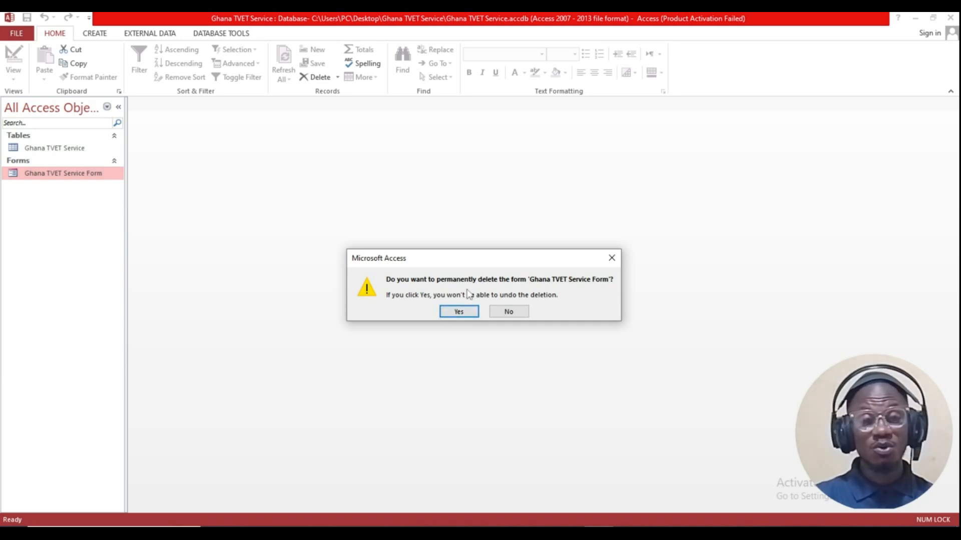
click(459, 311)
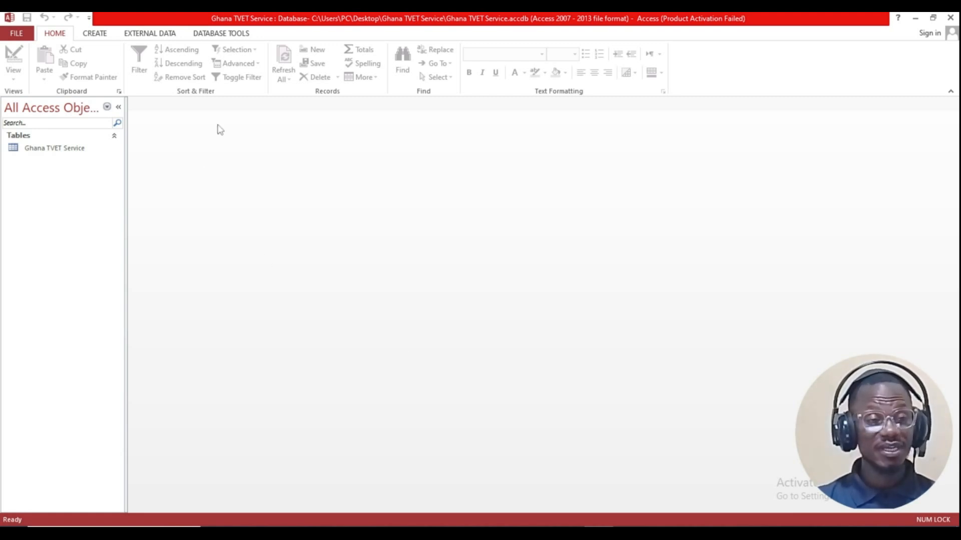
Step: In Design View, change the IssueID field size from 255 to 4 and save the table
double_click(60, 148)
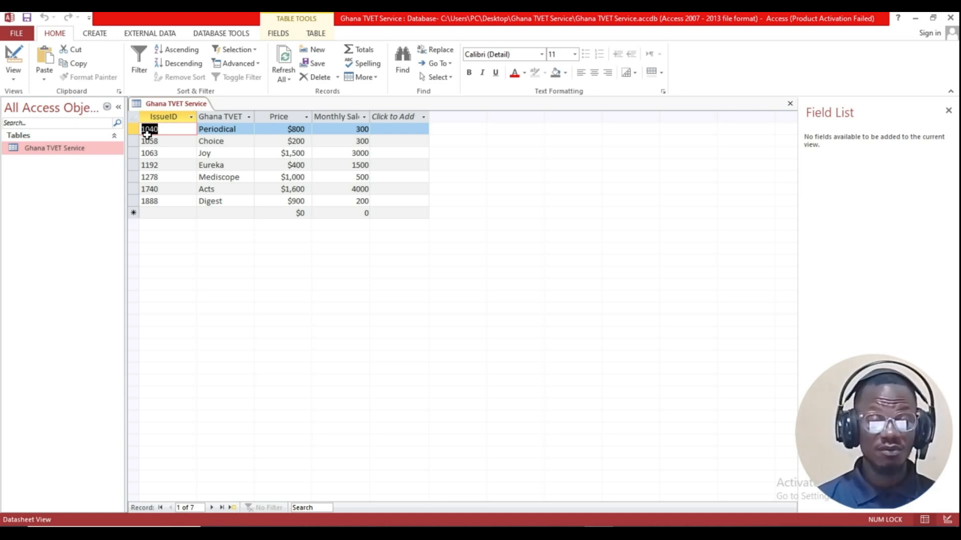
click(13, 80)
click(46, 123)
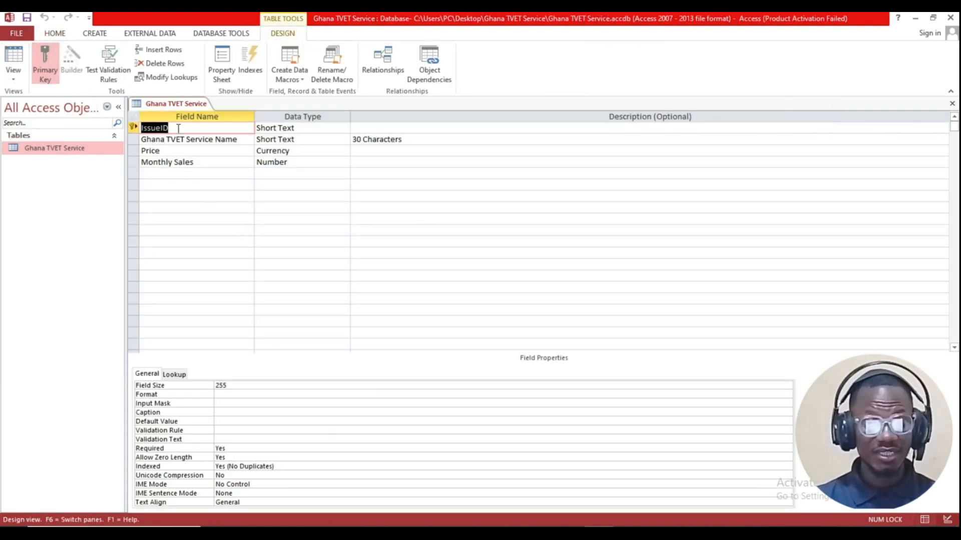
click(231, 386)
click(200, 387)
text(4)
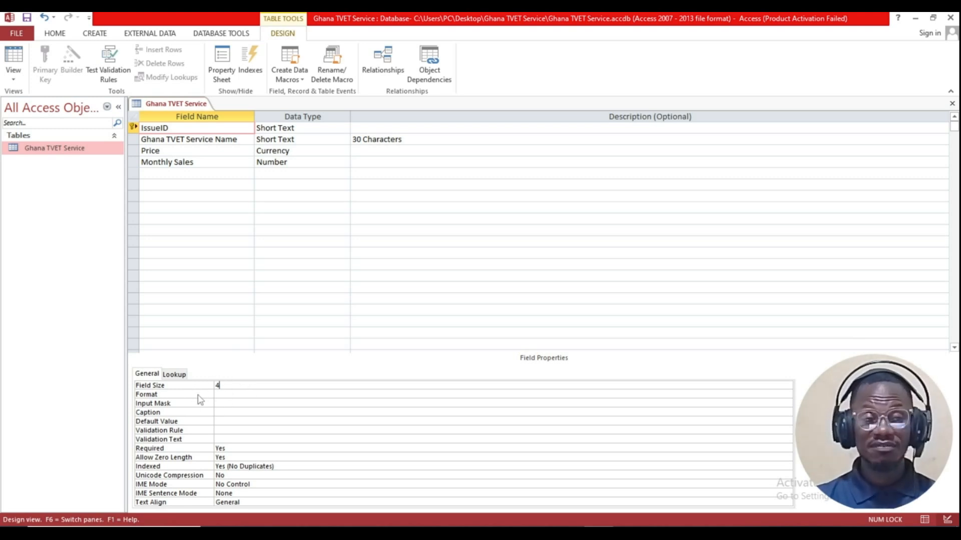
click(27, 17)
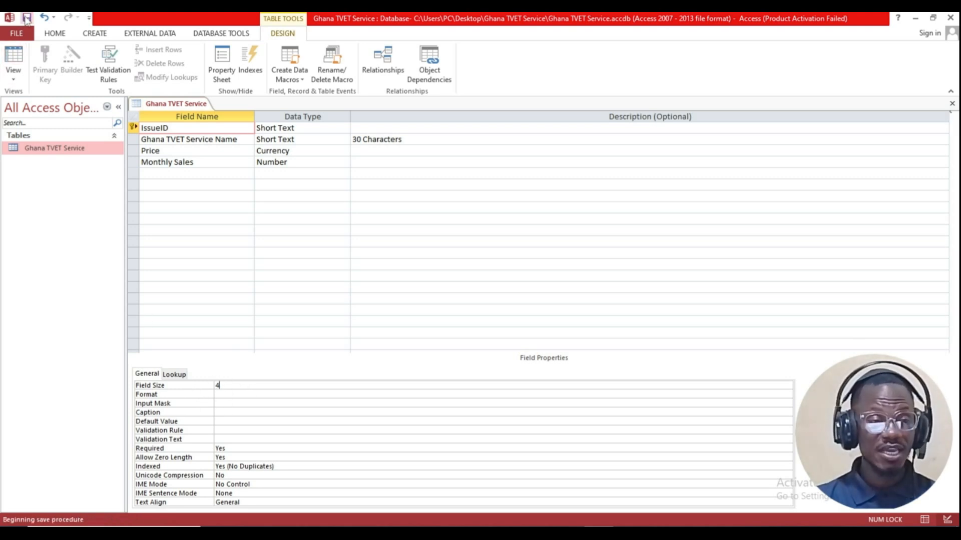
click(458, 314)
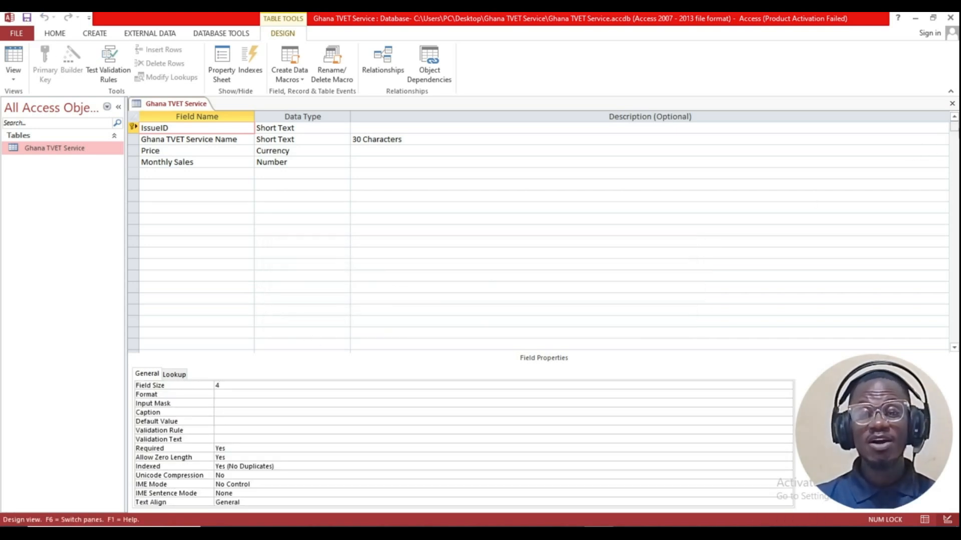
Step: Close the table design, reopen the table to check its records, then close it
click(952, 106)
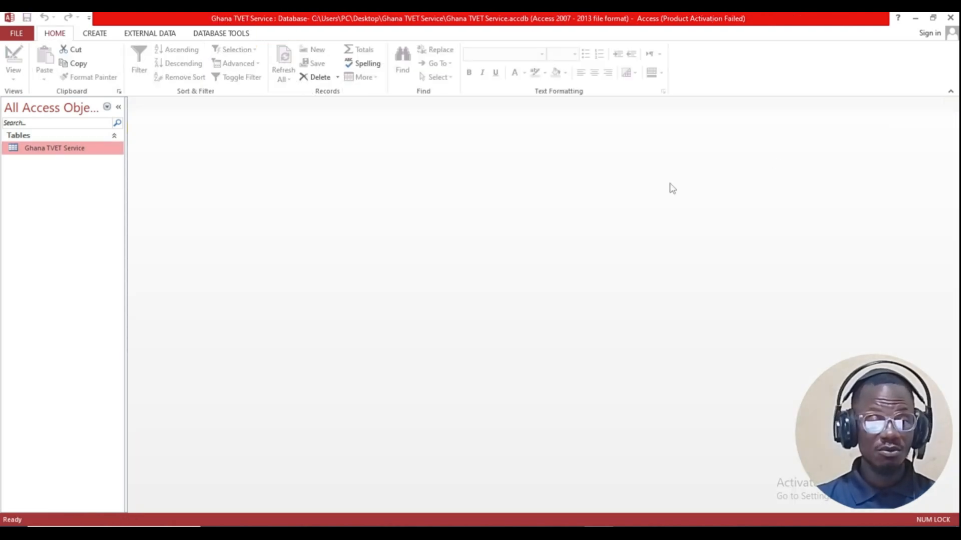
double_click(99, 150)
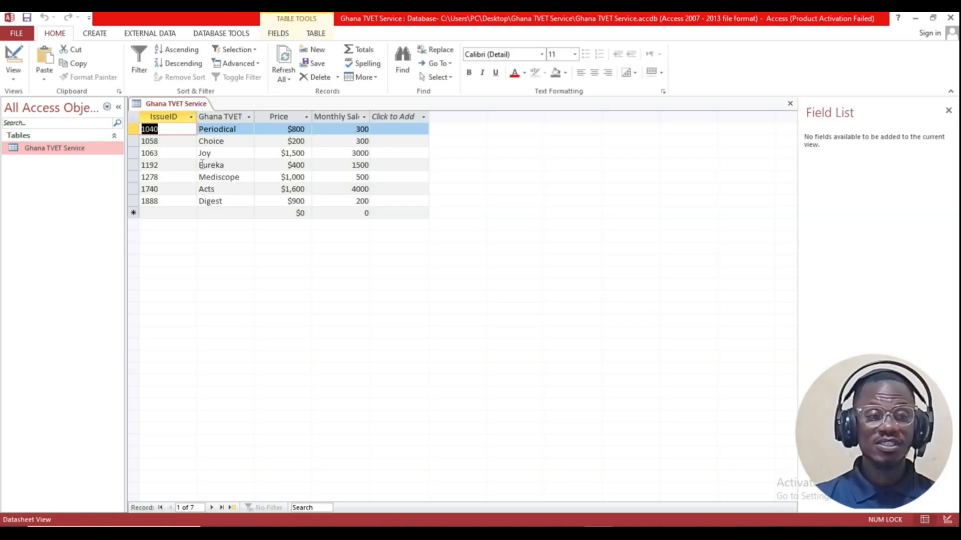
click(949, 110)
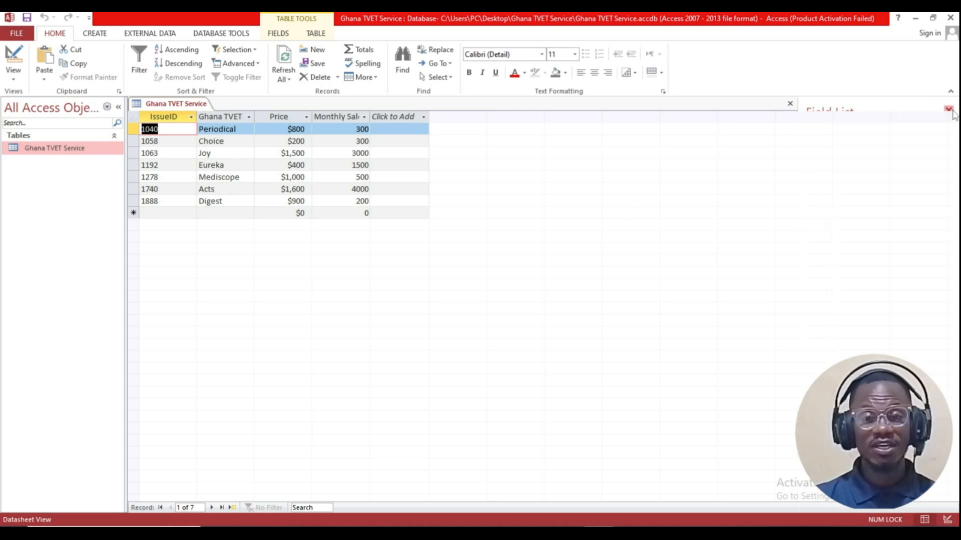
click(946, 102)
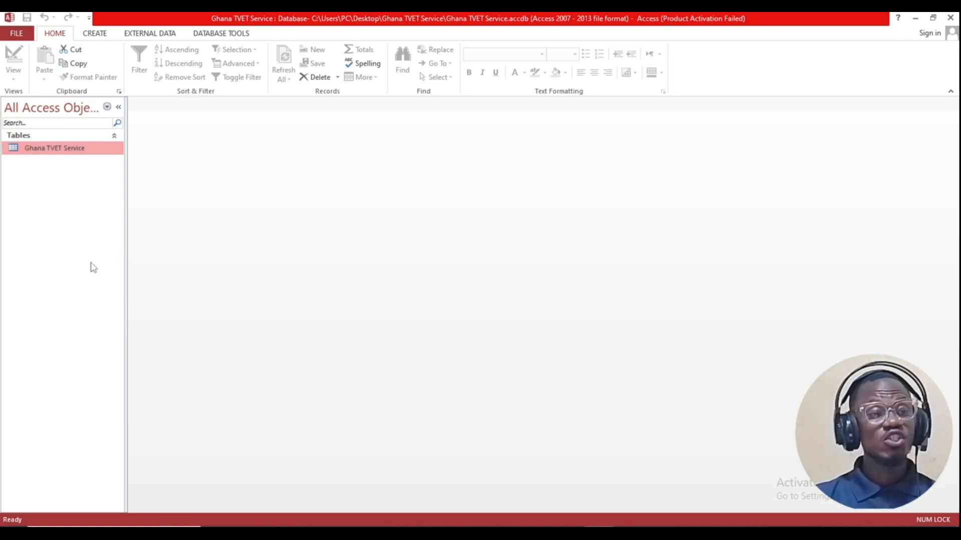
click(97, 34)
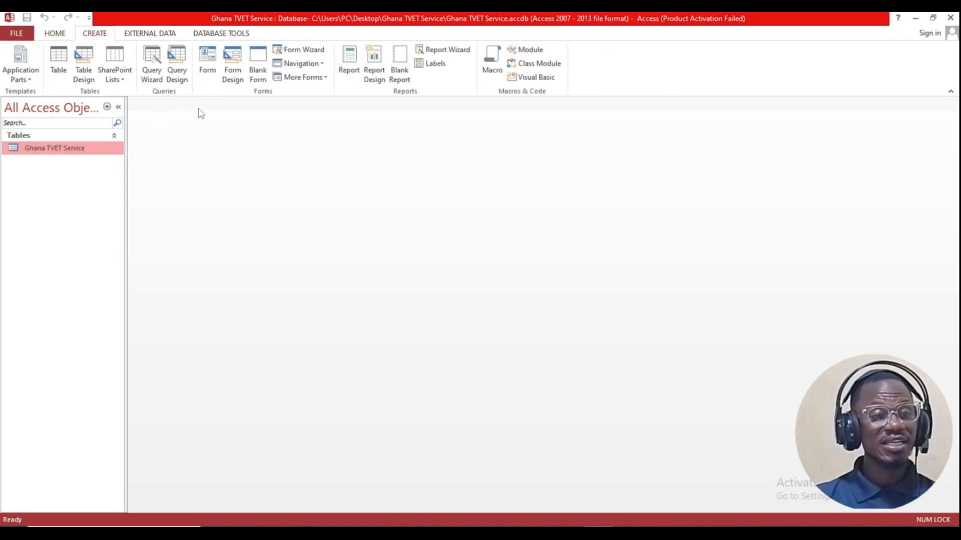
Step: Rebuild the form with all four fields in columnar layout, titled 'Ghana TVET Service Form'
click(300, 49)
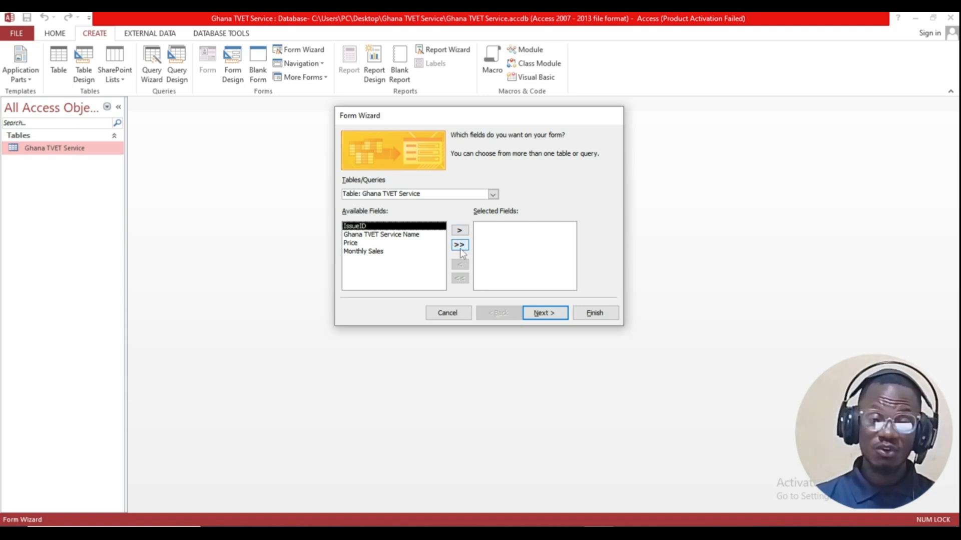
click(459, 246)
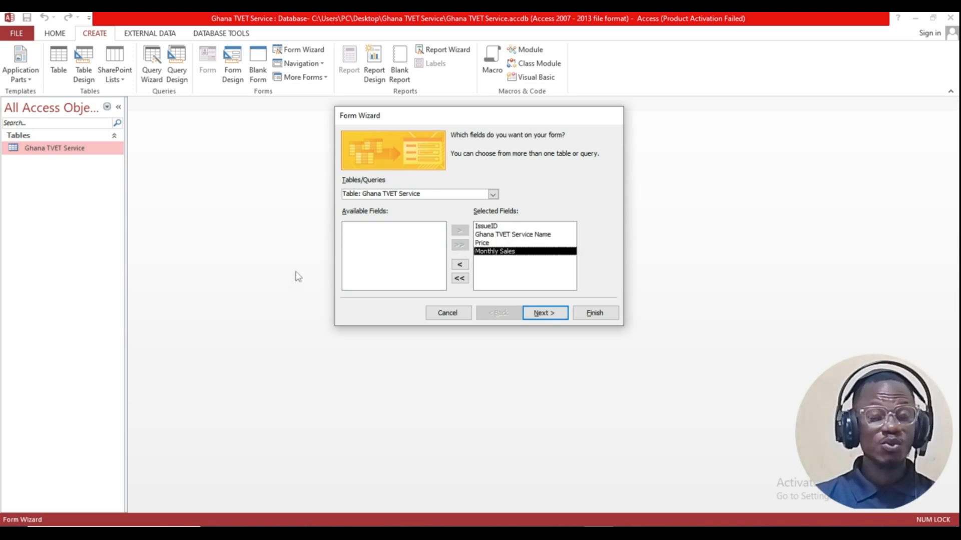
click(536, 311)
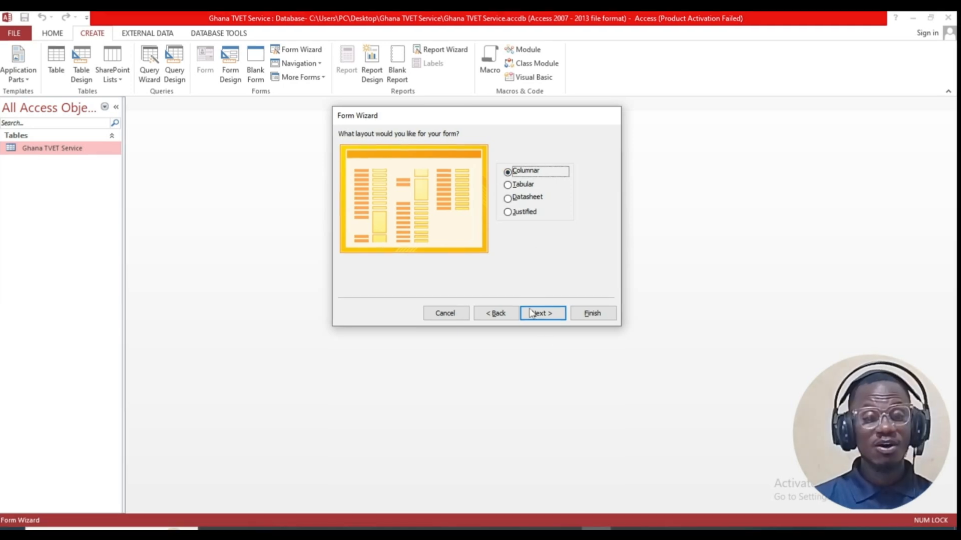
click(544, 314)
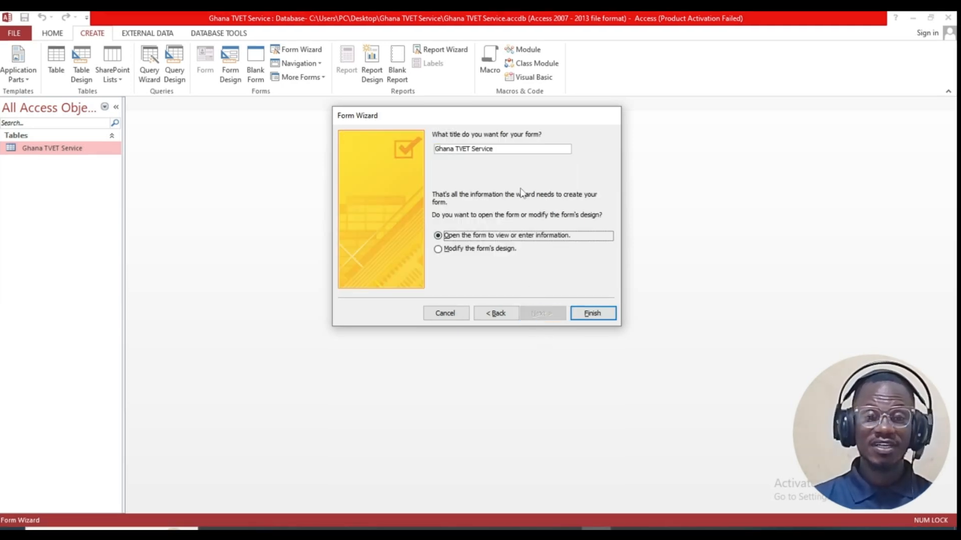
drag(502, 151, 389, 151)
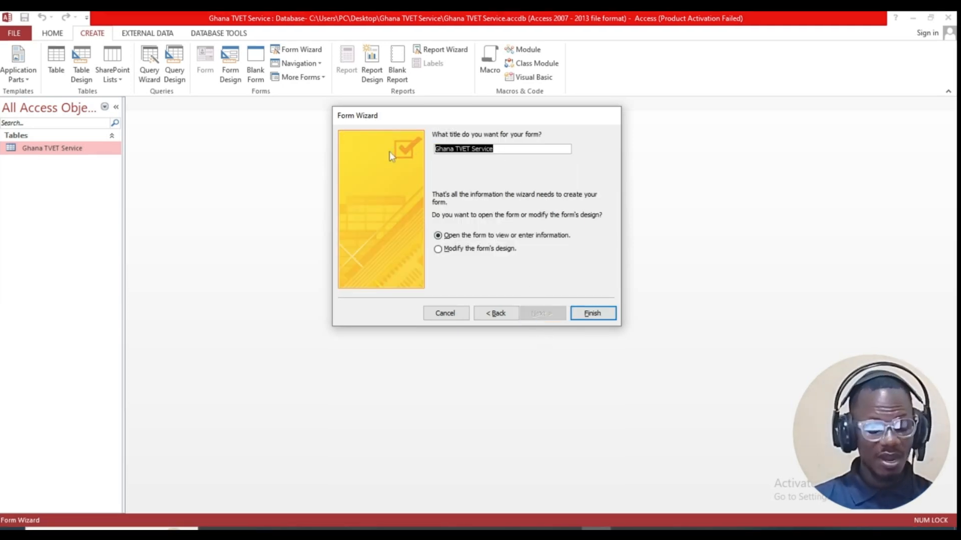
text(Ghana TVET Service Form)
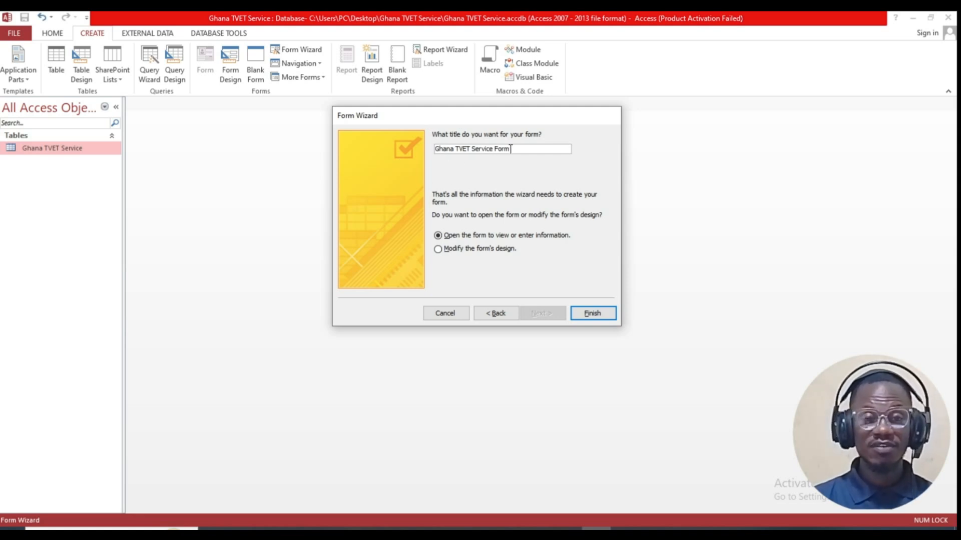
click(590, 314)
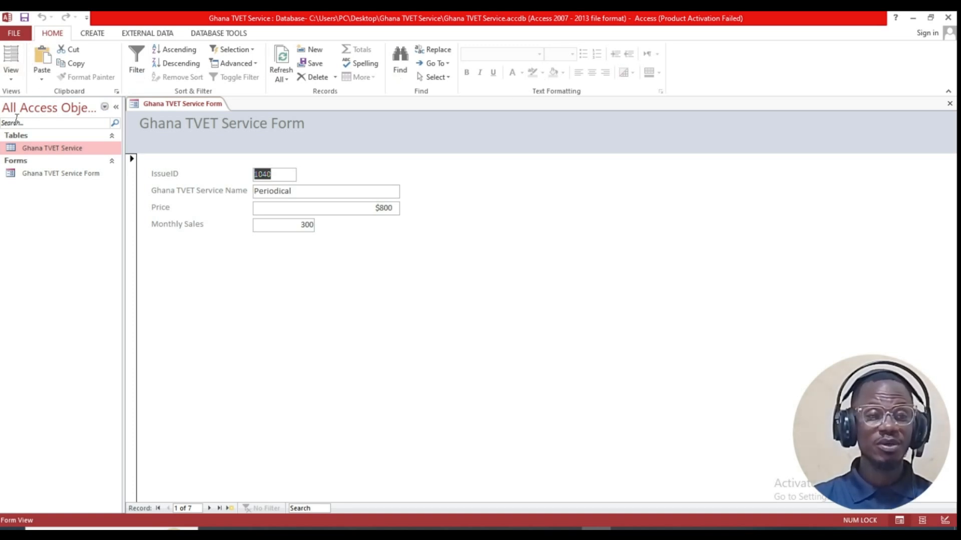
Step: Switch the Ghana TVET Service Form into Design View
click(10, 79)
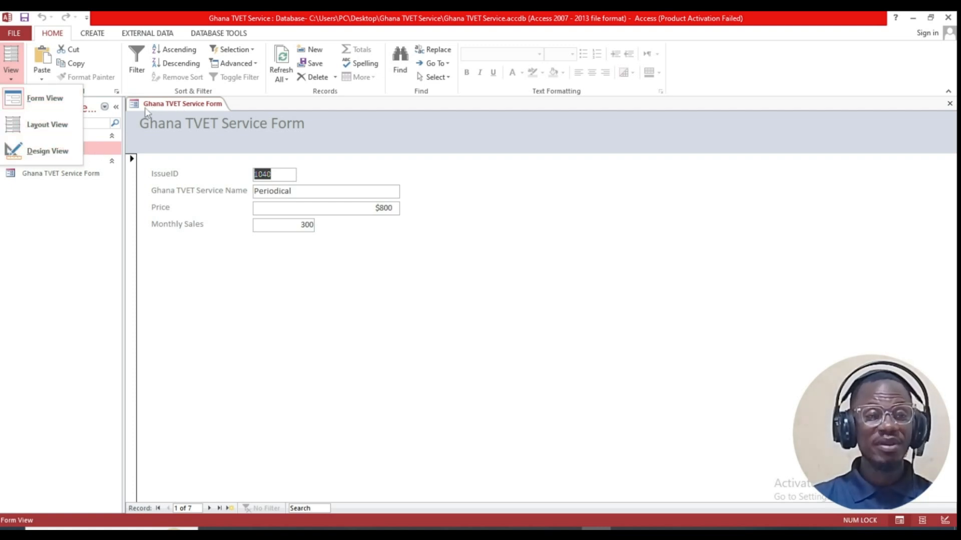
right_click(206, 104)
click(237, 187)
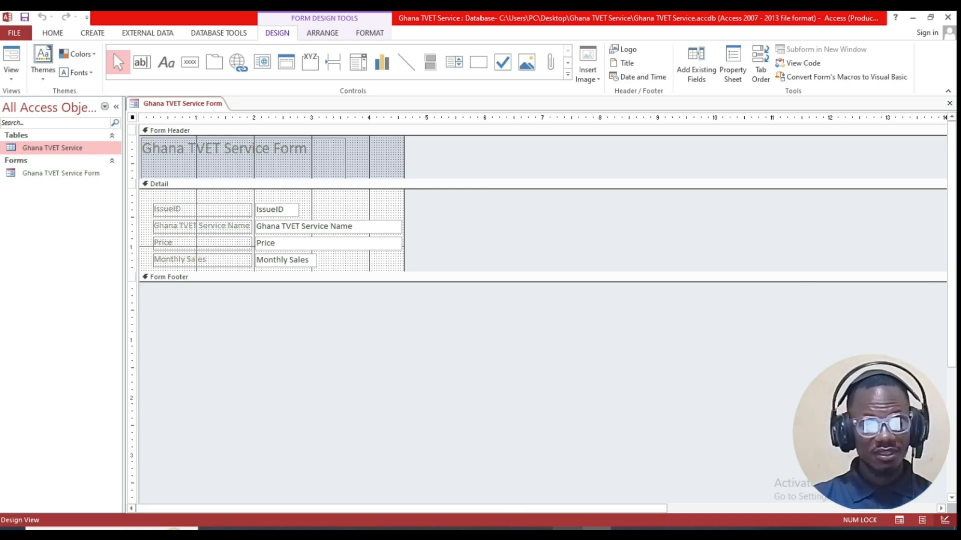
key(alt+Tab)
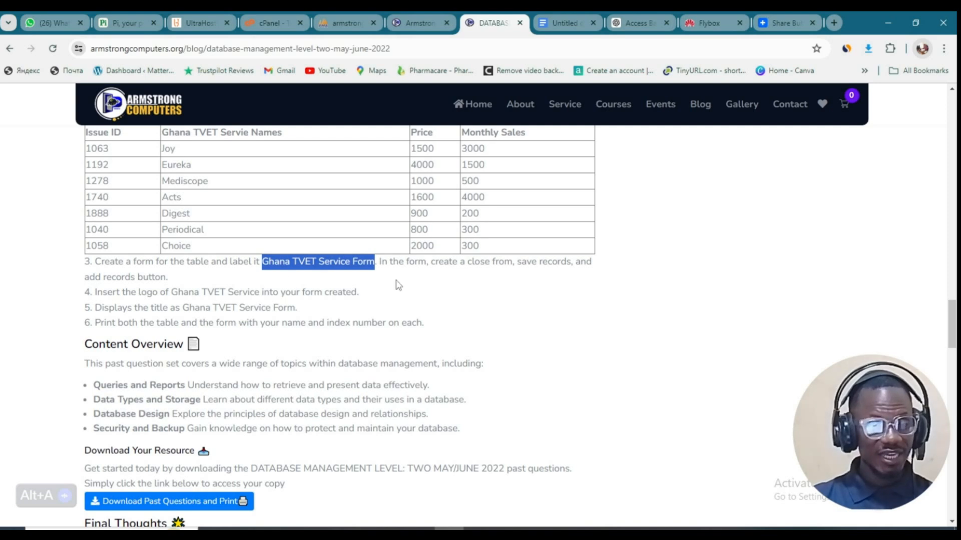
Step: Highlight the 'close form' requirement in item 3, then return to Access
drag(469, 262, 512, 262)
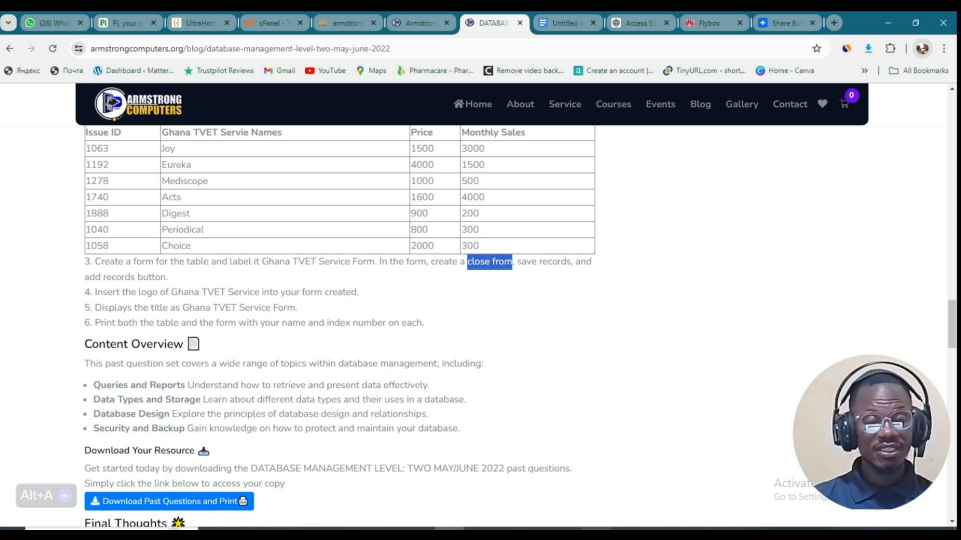
click(594, 532)
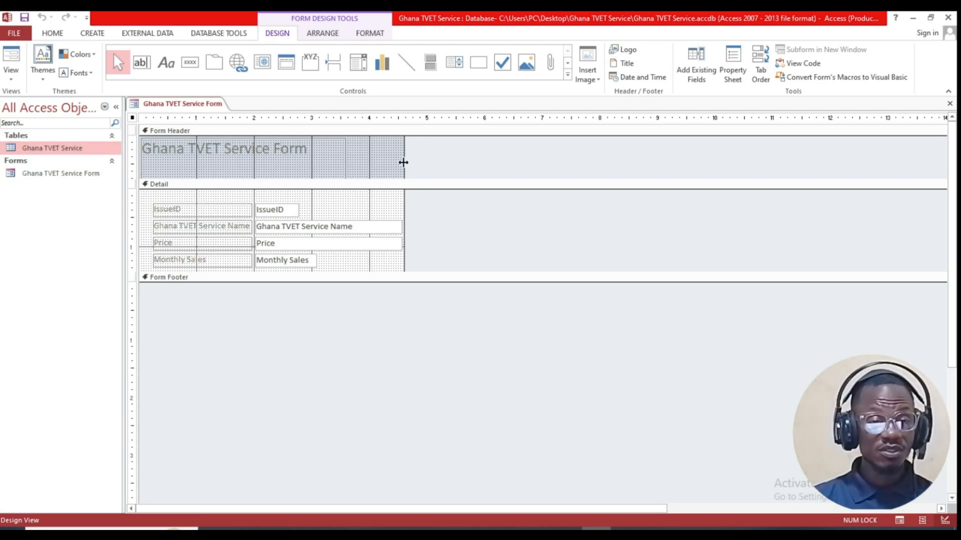
Step: Widen the form to about 10 on the ruler and make the Detail section taller
drag(405, 162, 715, 161)
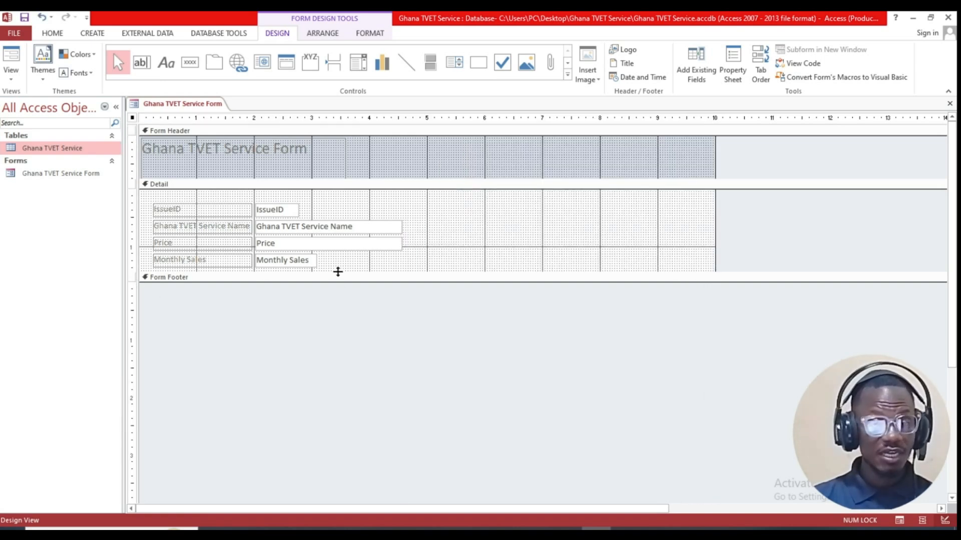
drag(338, 271, 347, 354)
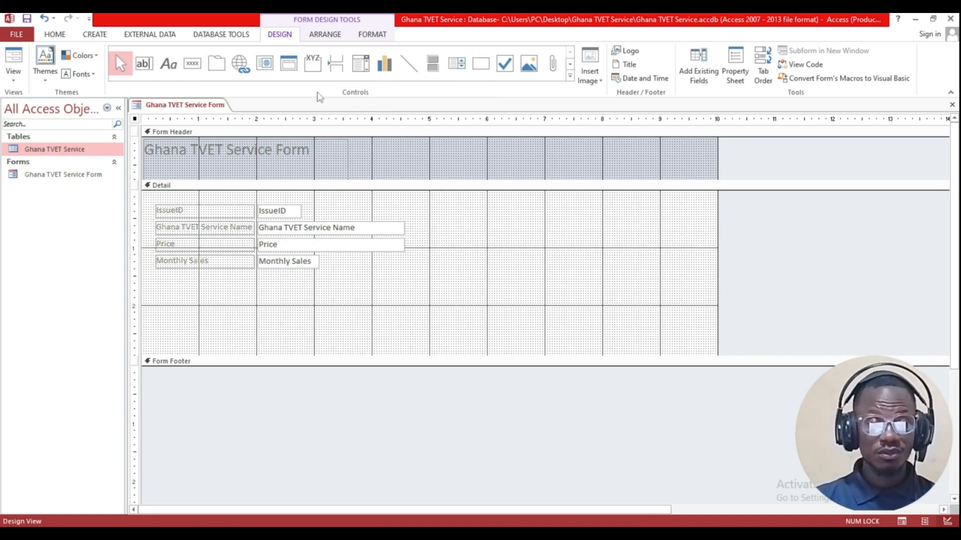
Step: Add a Form Operations > Close Form button below Monthly Sales, labelled and named 'Close Form'
click(192, 64)
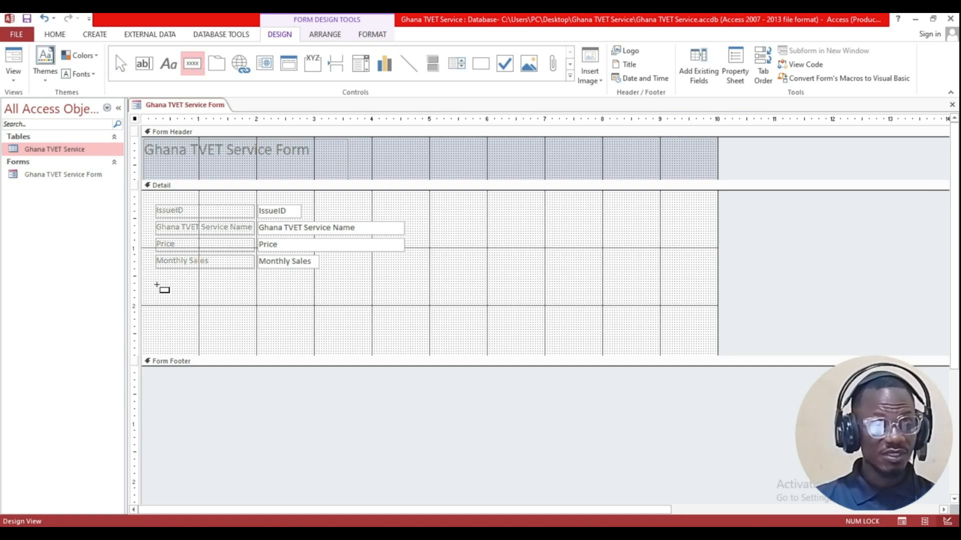
drag(157, 285, 238, 306)
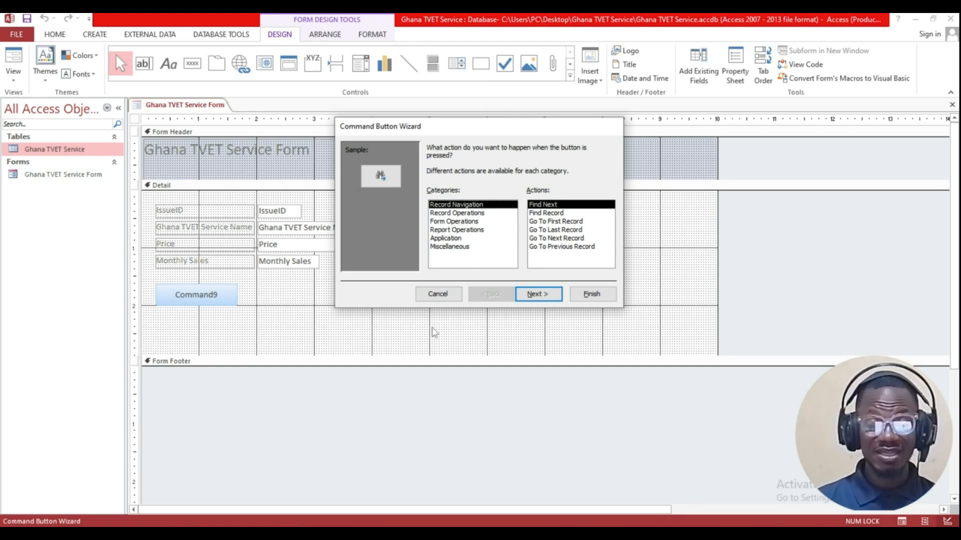
click(462, 223)
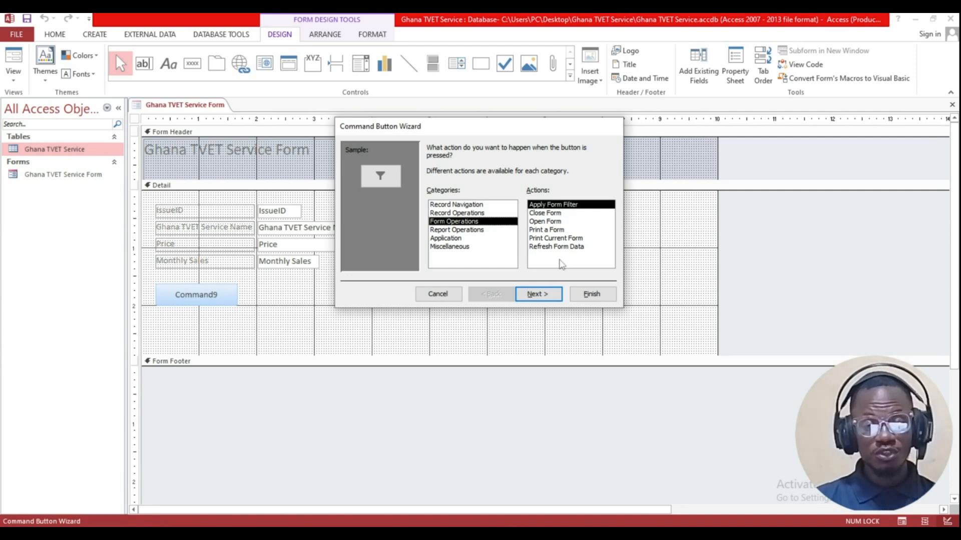
click(548, 214)
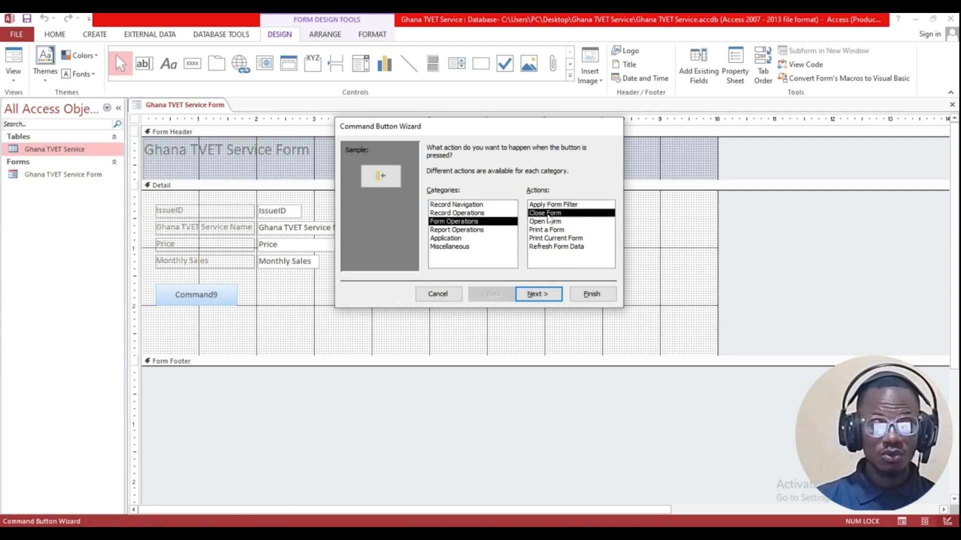
click(552, 296)
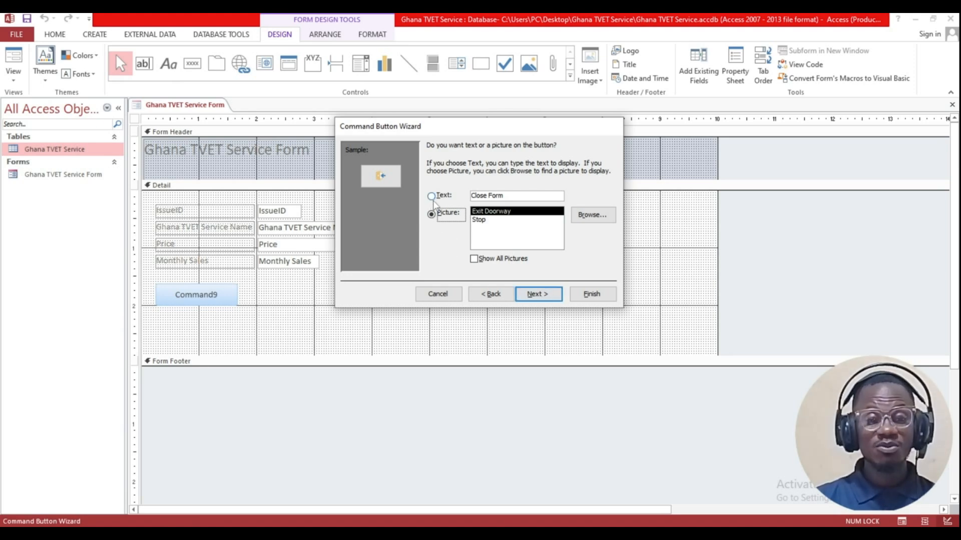
click(432, 196)
drag(519, 197, 452, 199)
key(ctrl+c)
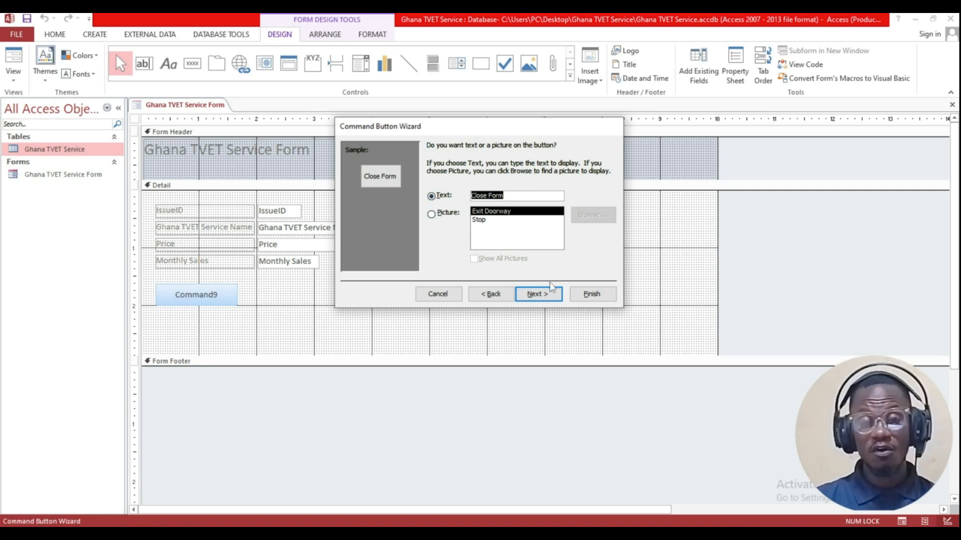
click(550, 295)
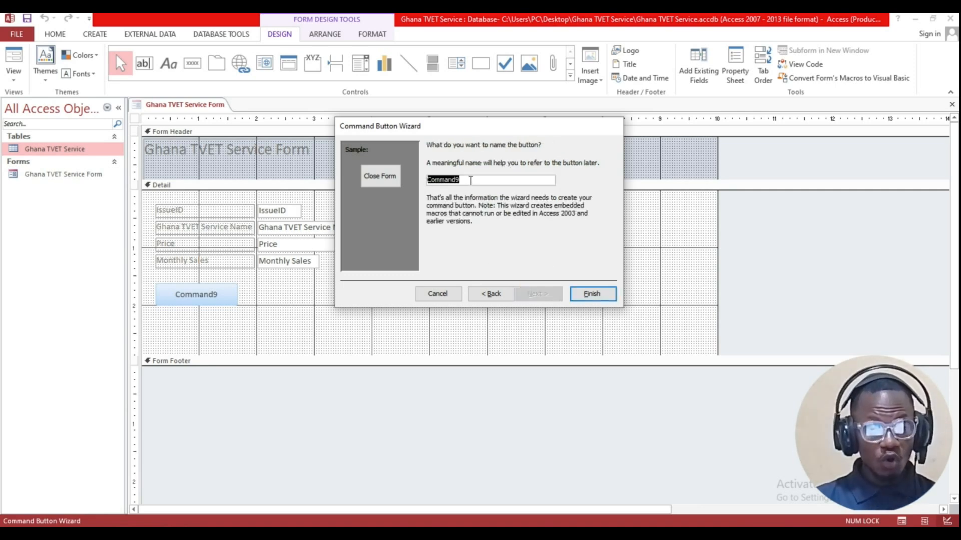
key(ctrl+v)
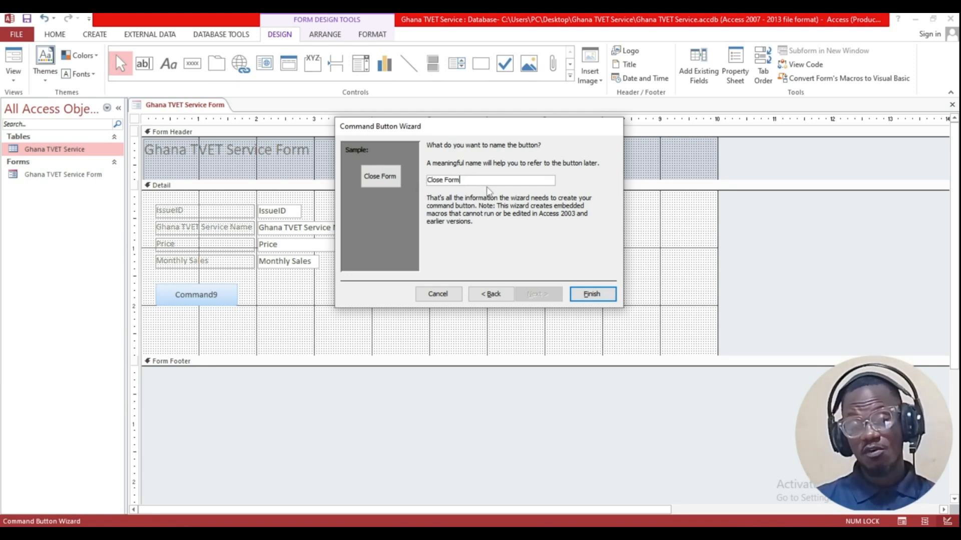
click(591, 294)
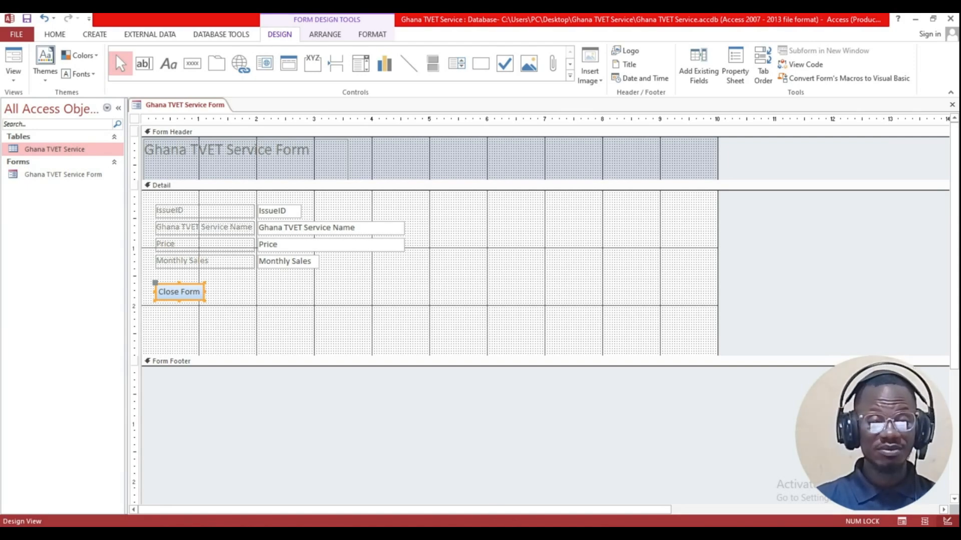
key(alt+Tab)
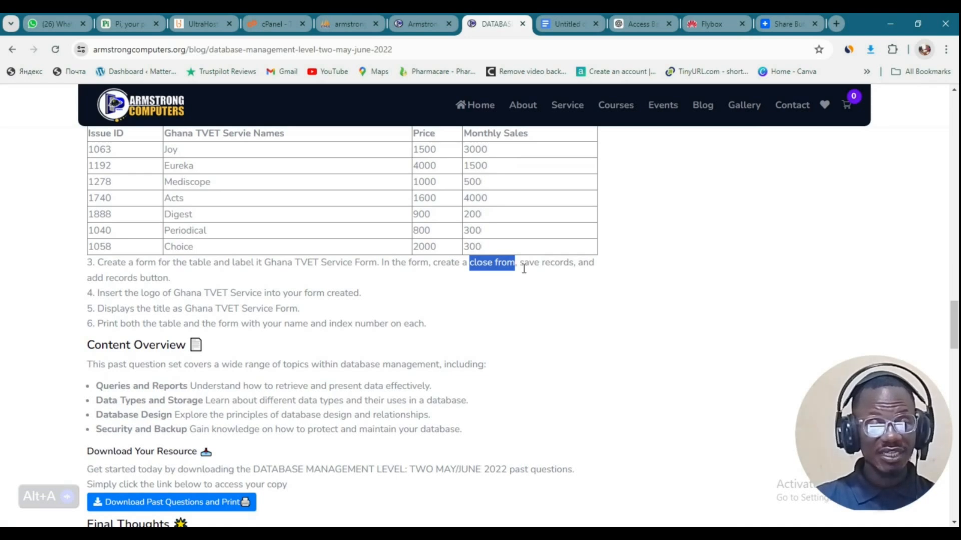
Step: Highlight the 'save records' requirement in the Chrome instructions, then return to Access
drag(519, 263, 574, 265)
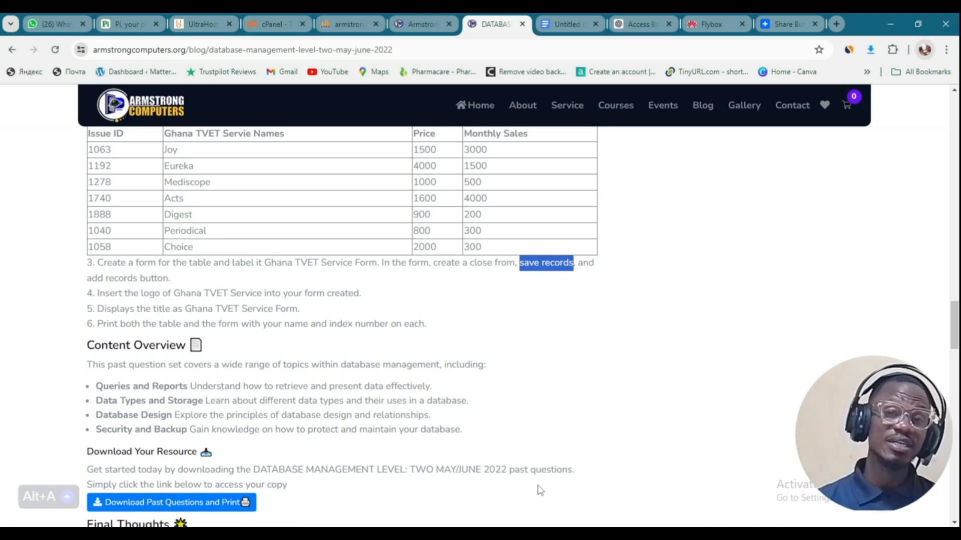
key(alt+Tab)
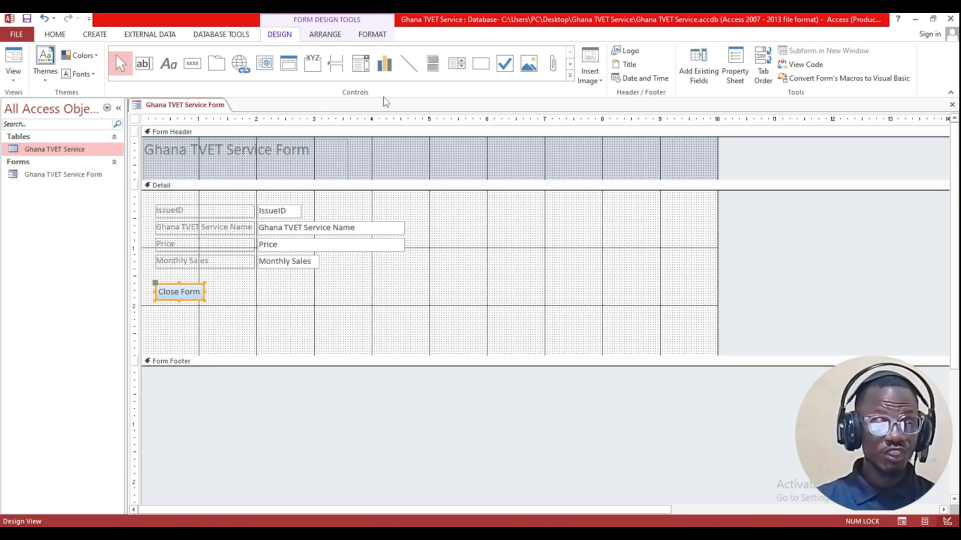
Step: Draw a Save Record command button beside Close Form that saves the current record
click(194, 68)
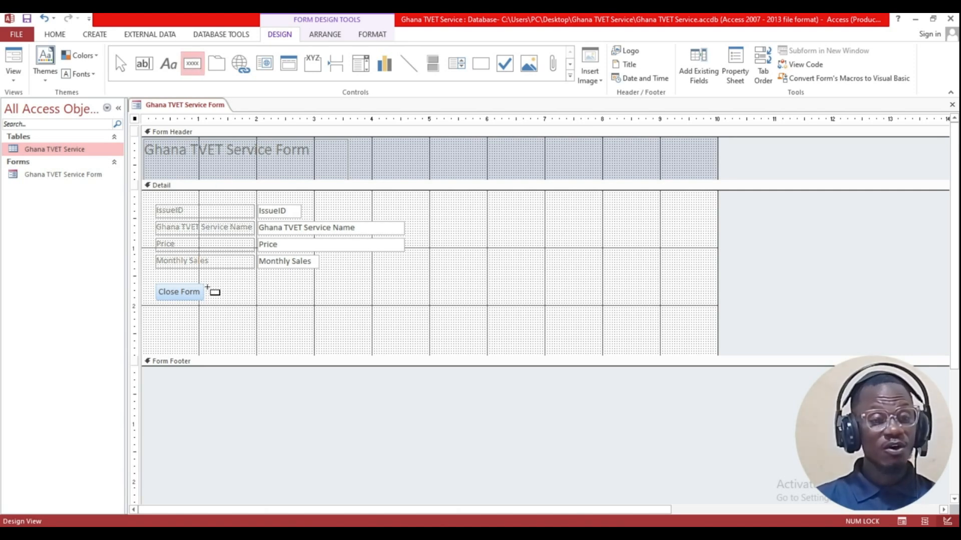
drag(212, 289, 263, 299)
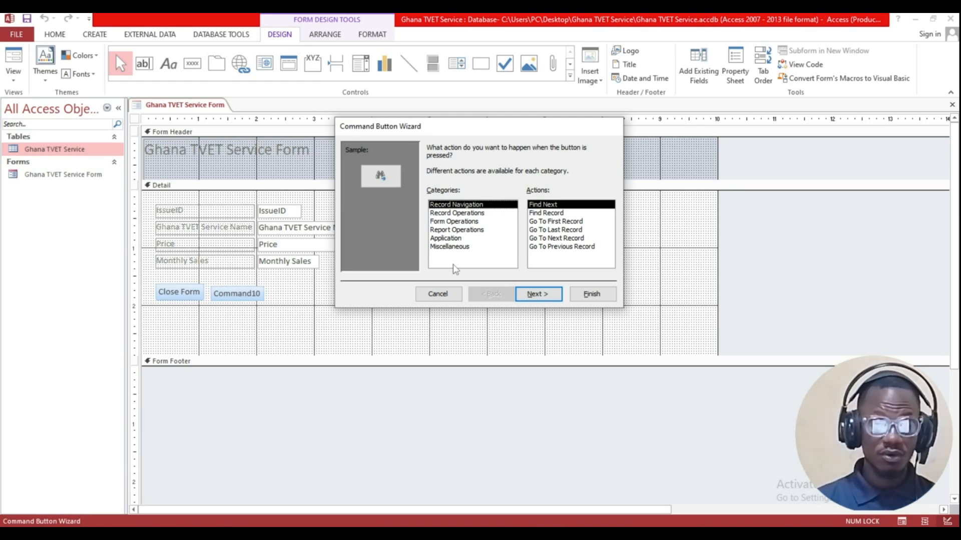
click(455, 214)
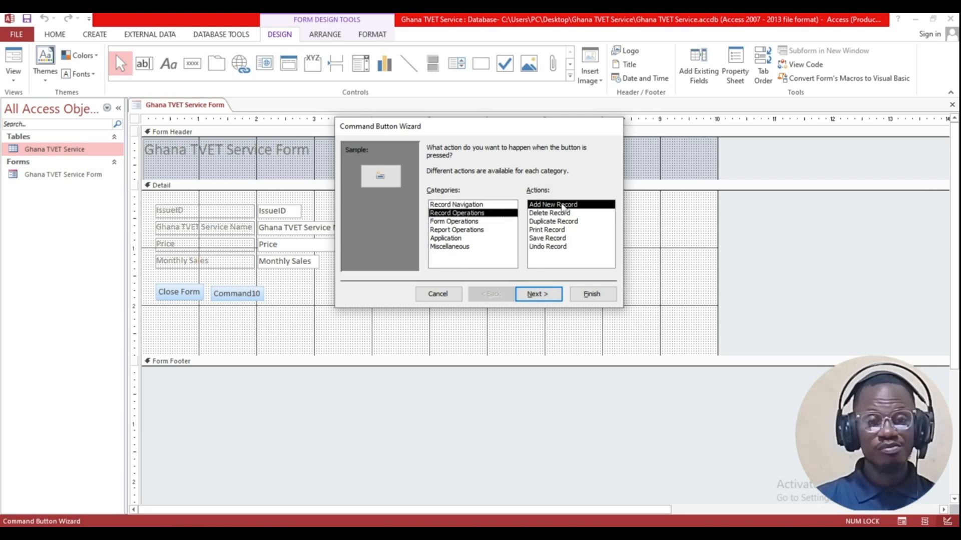
click(531, 239)
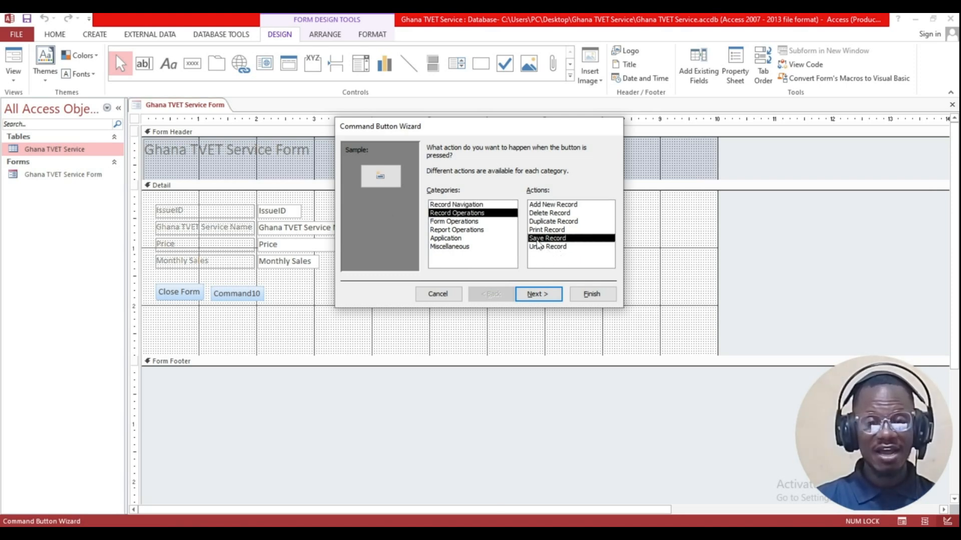
click(543, 295)
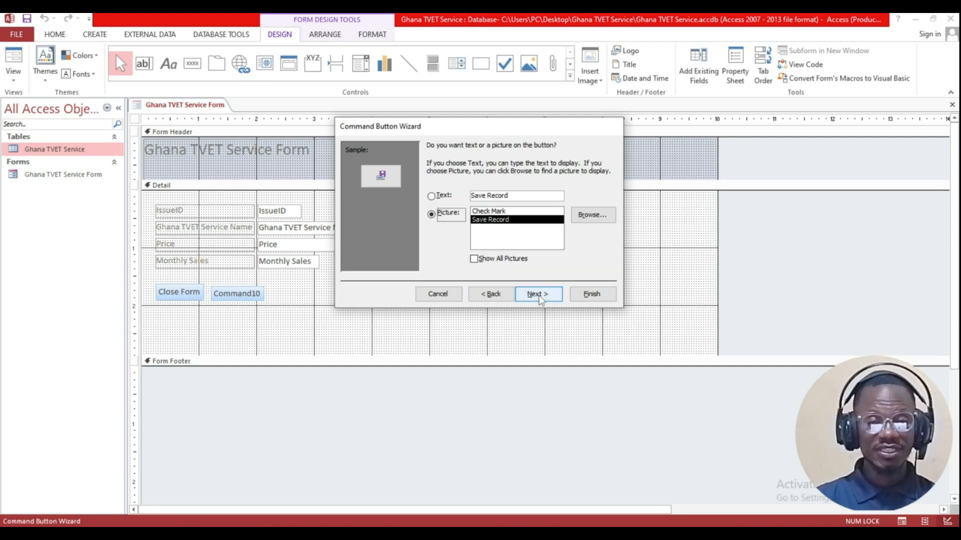
click(431, 196)
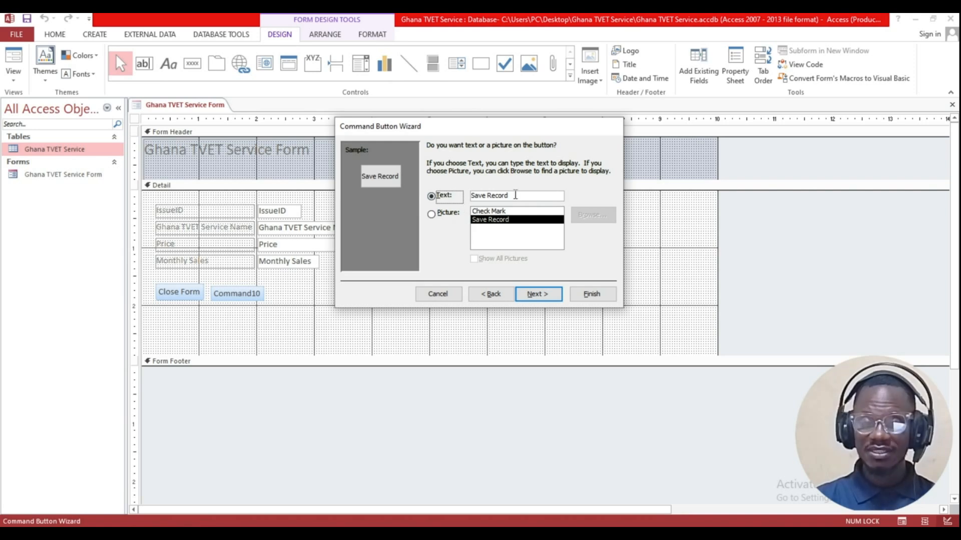
drag(514, 195, 471, 195)
key(ctrl+c)
click(538, 292)
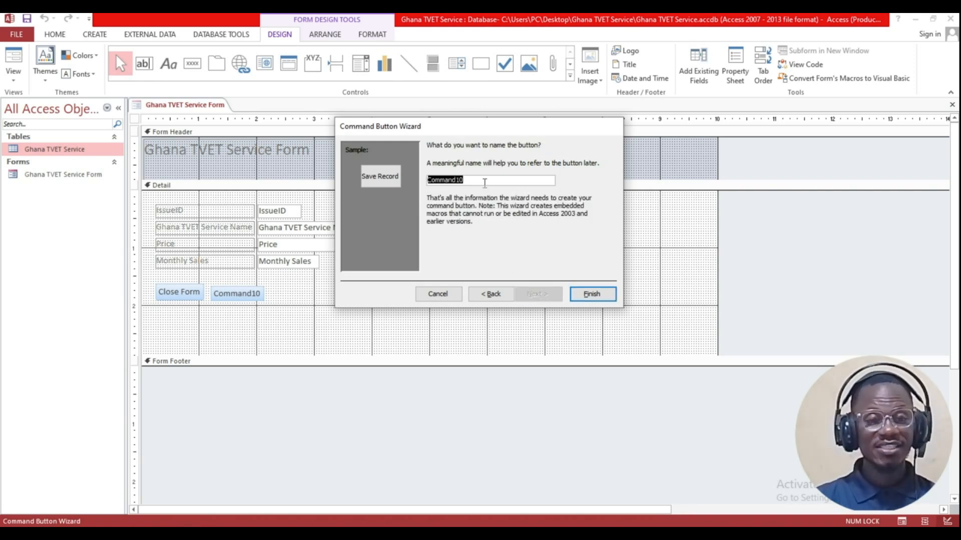
key(ctrl+v)
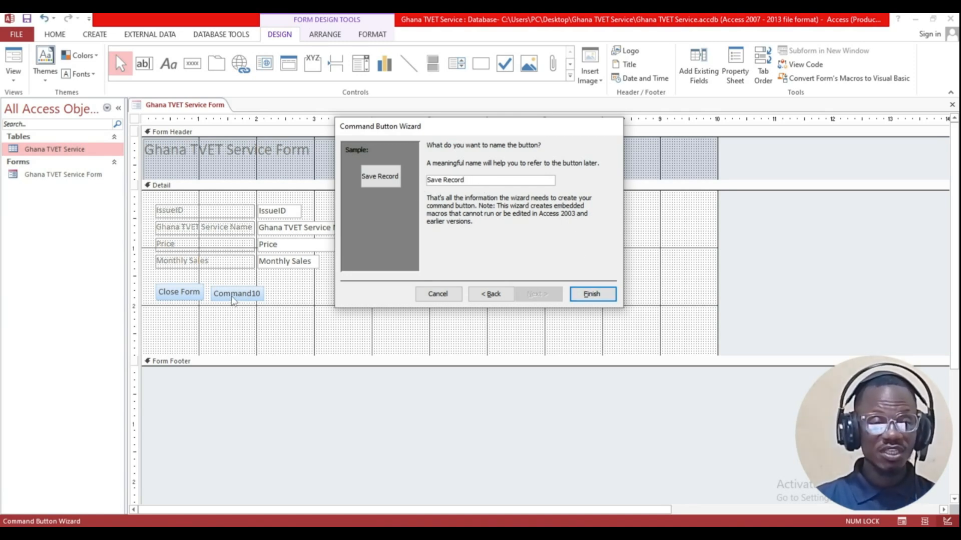
click(592, 294)
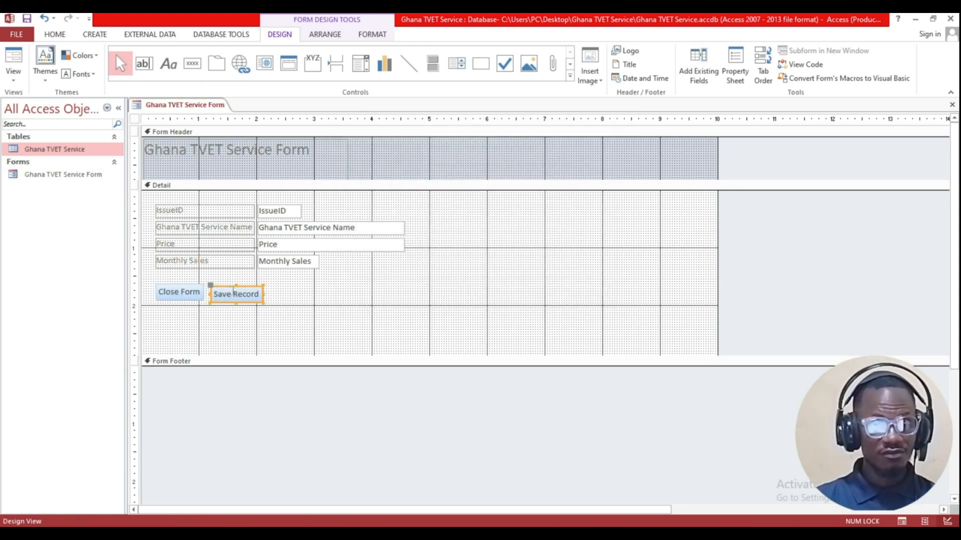
Step: Check the Save Record button's caption, then review the task list in Chrome and return
click(236, 287)
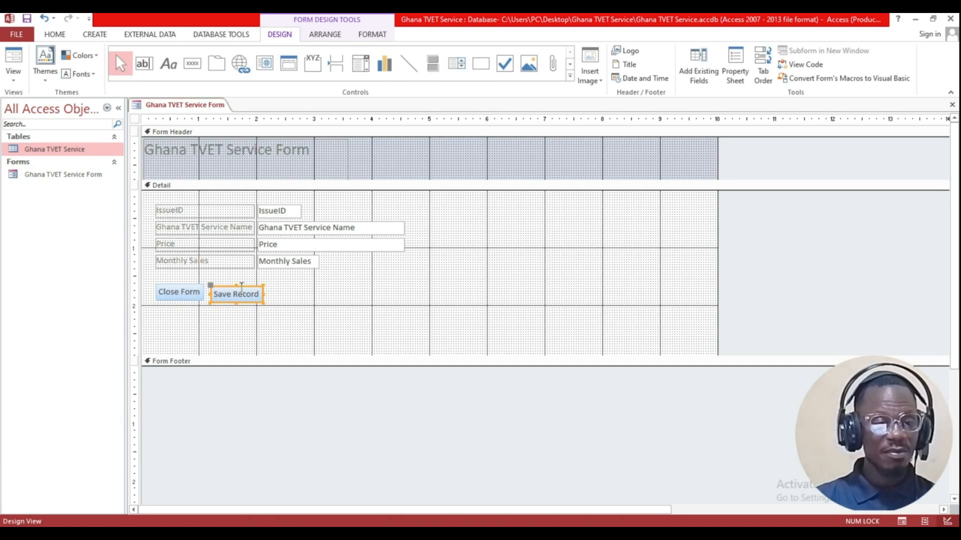
click(239, 290)
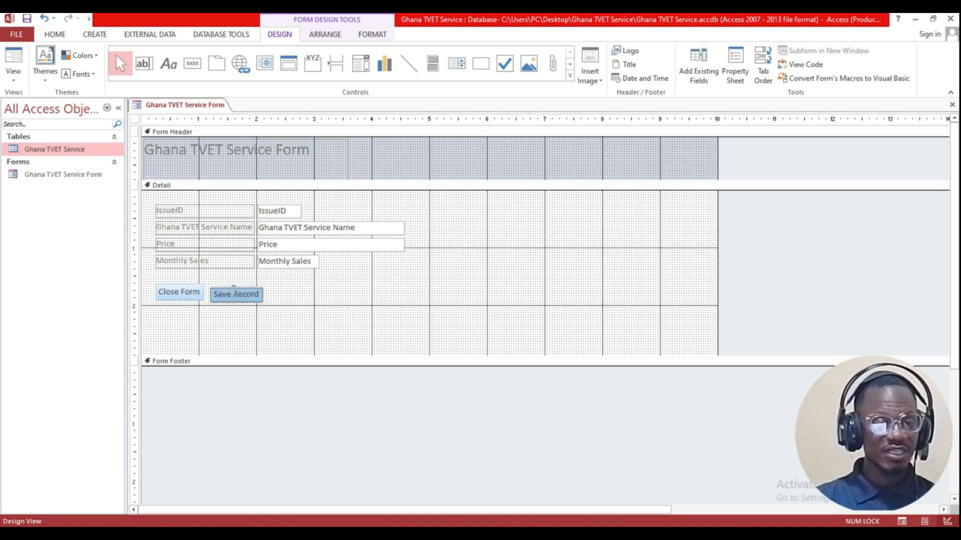
click(280, 311)
click(242, 299)
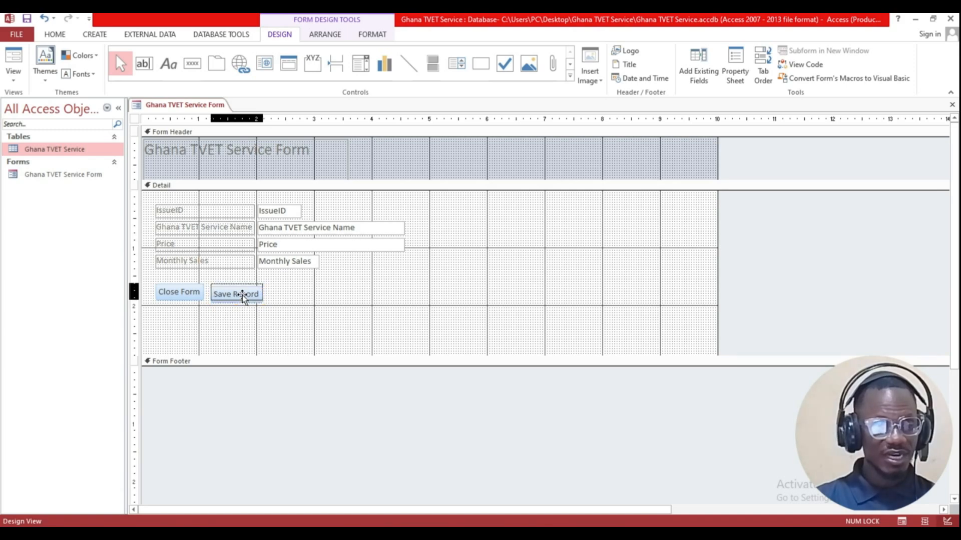
click(296, 304)
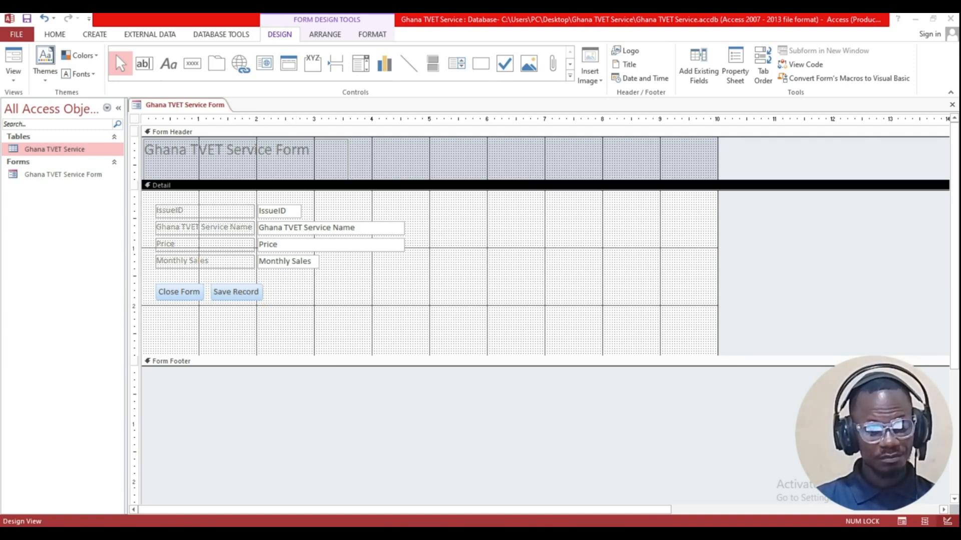
key(alt+Tab)
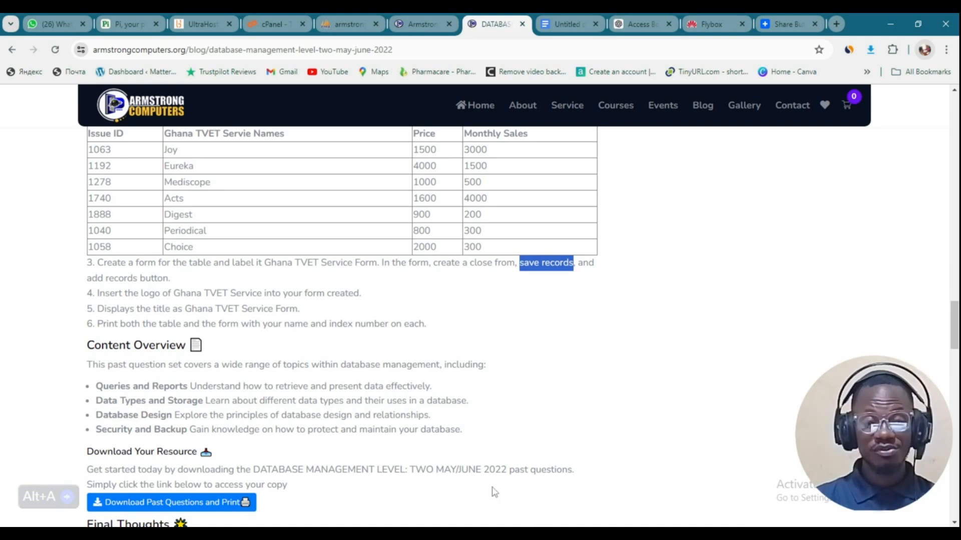
key(alt+Tab)
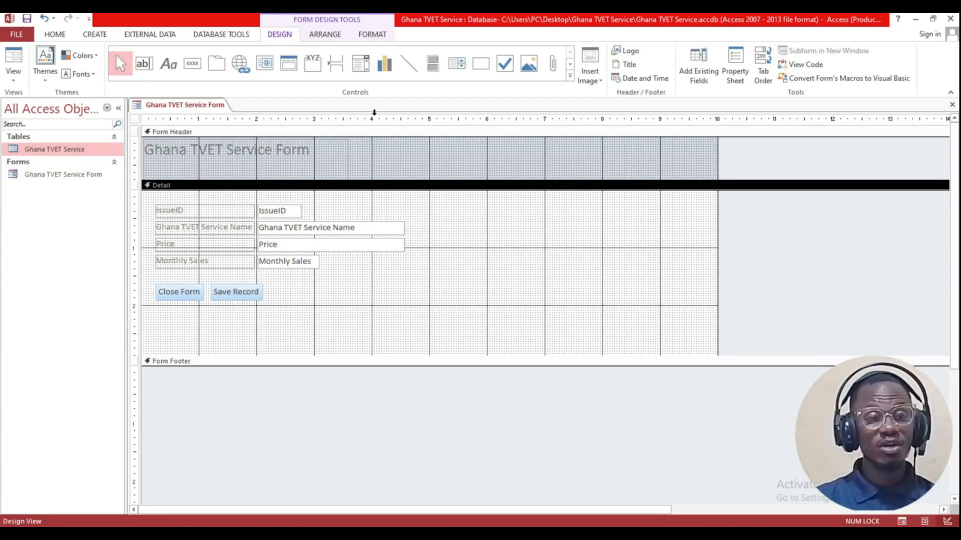
Step: Add an 'Add Record' button right of Save Record and align it with the other two
click(192, 63)
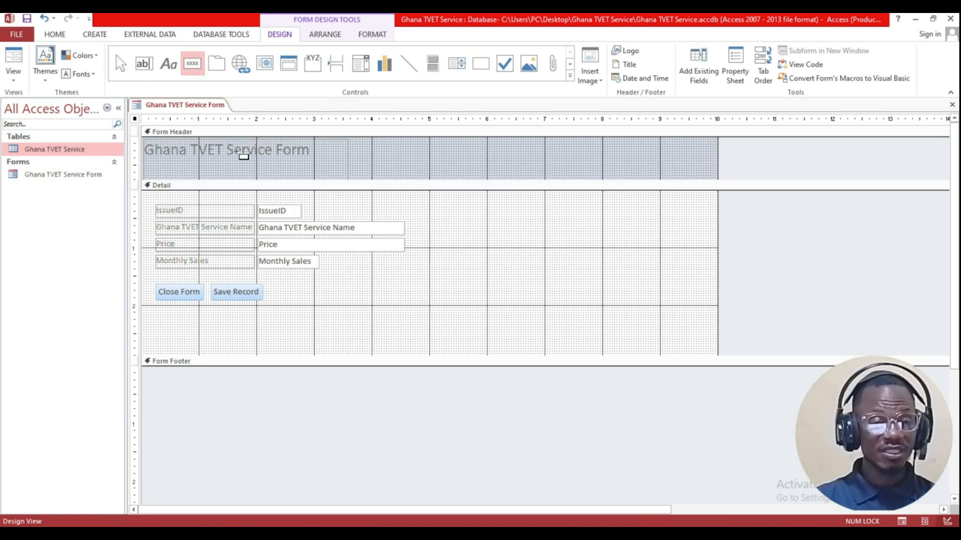
drag(272, 286, 328, 298)
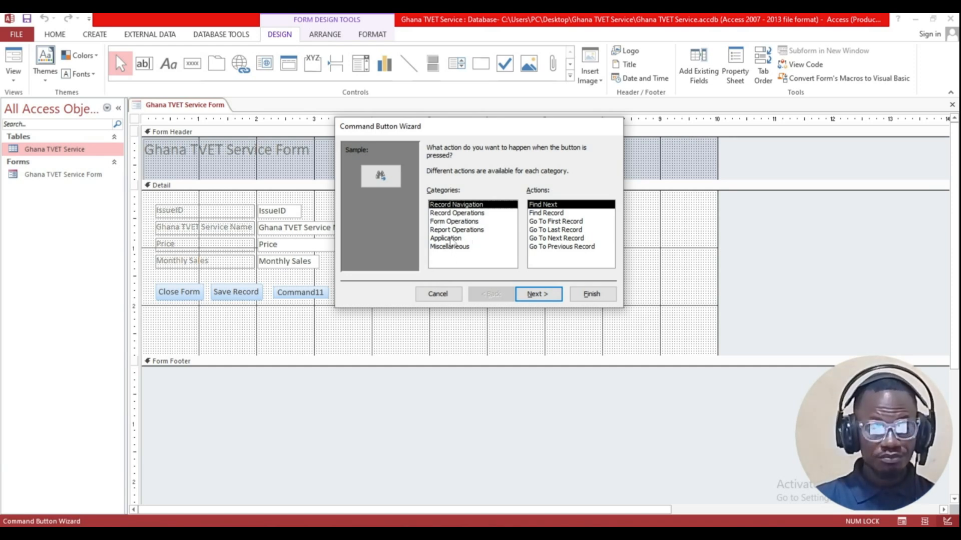
click(441, 214)
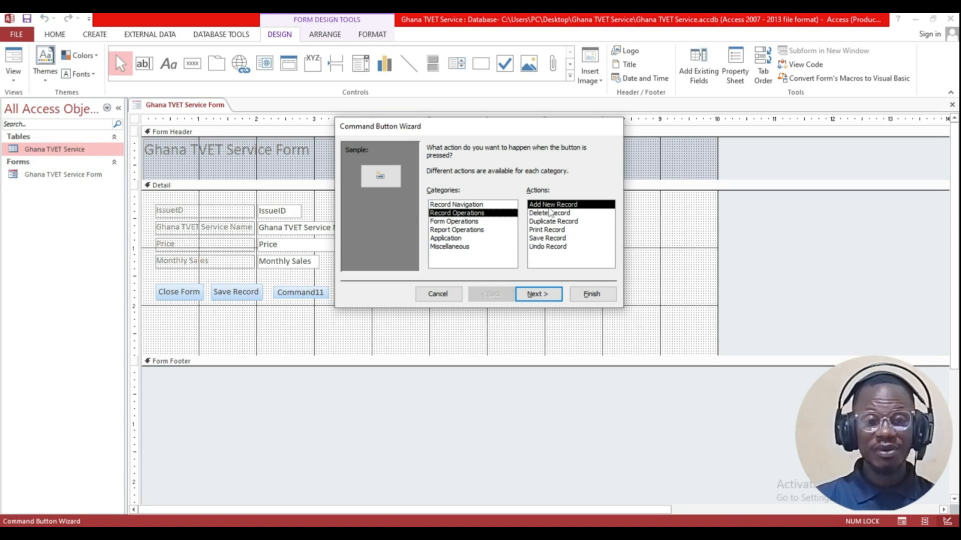
click(538, 294)
click(442, 195)
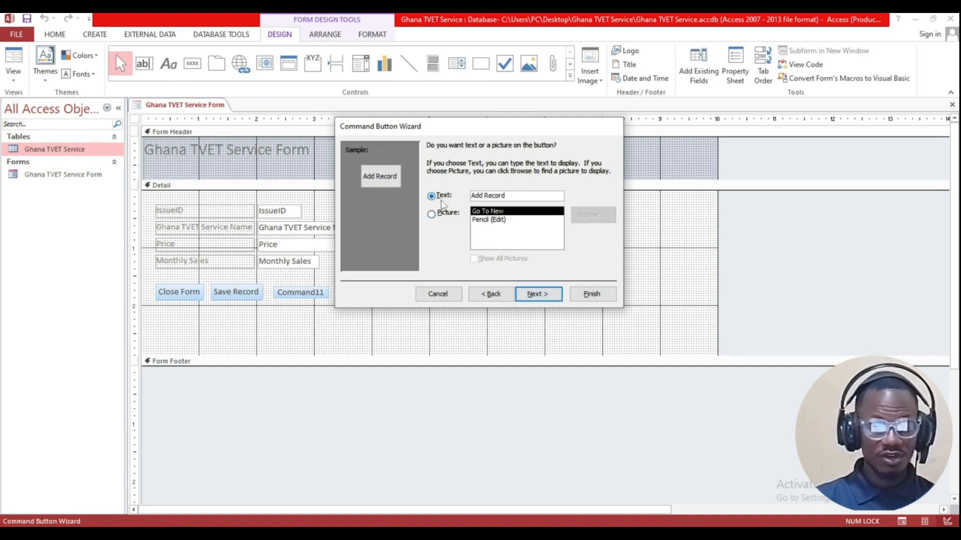
drag(514, 195, 458, 196)
key(ctrl+c)
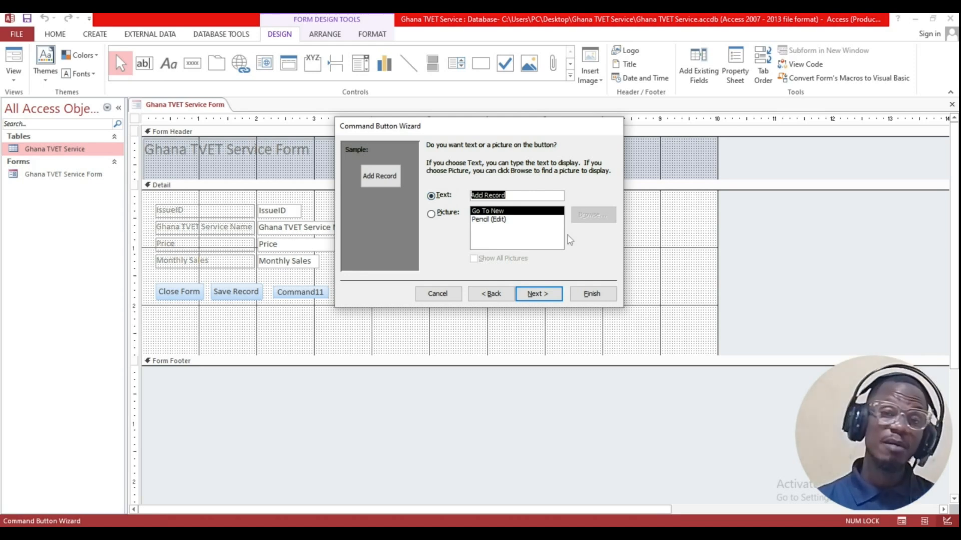
click(540, 294)
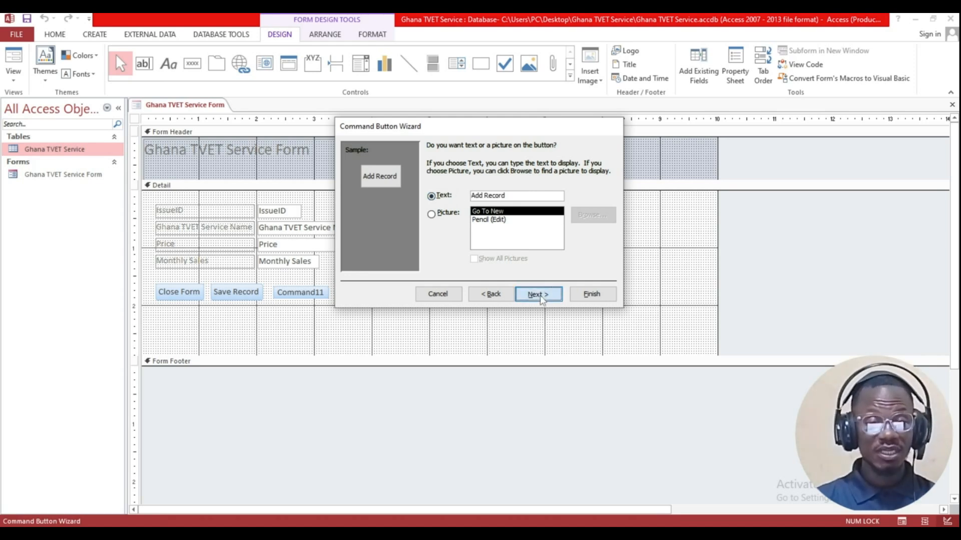
key(ctrl+v)
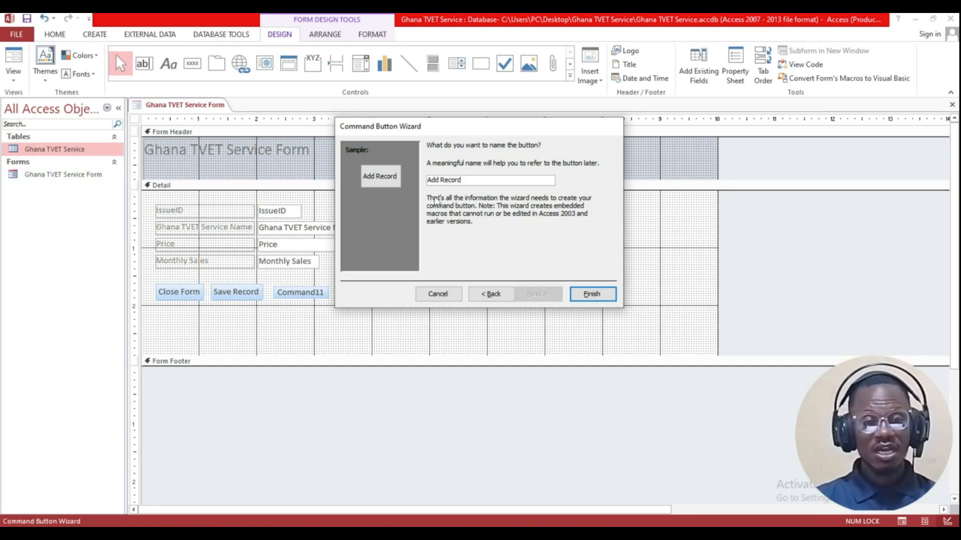
click(591, 295)
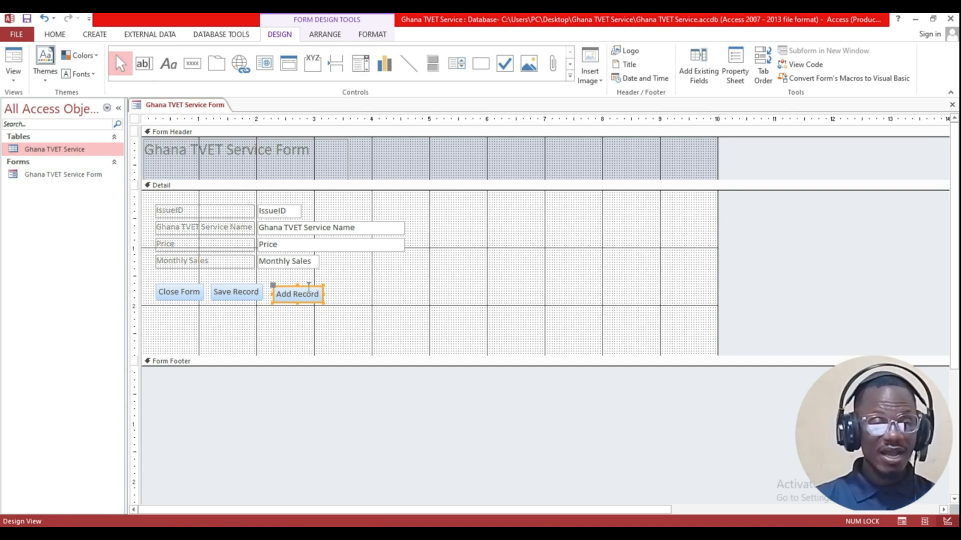
drag(310, 286, 311, 285)
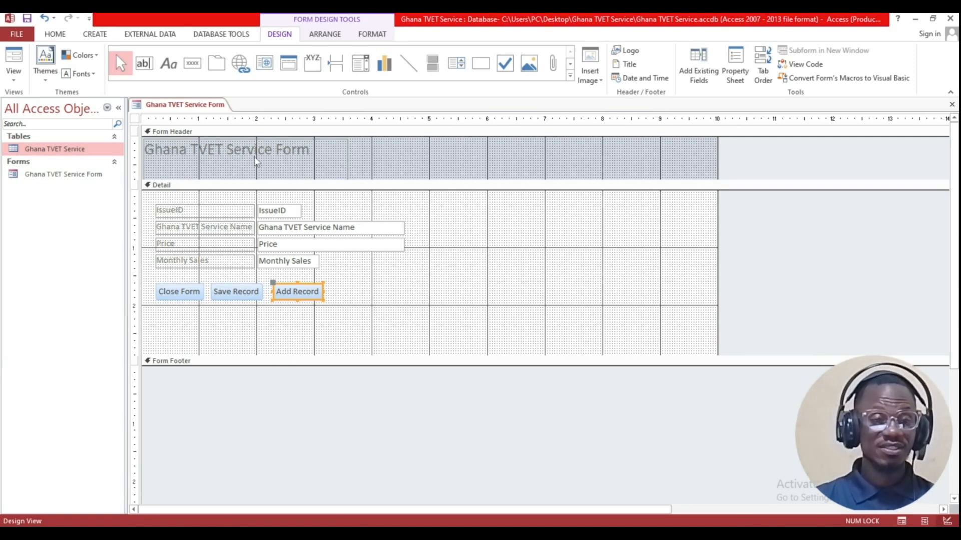
Step: Move the 'Ghana TVET Service Form' title label toward the header centre
click(298, 157)
click(390, 161)
click(306, 162)
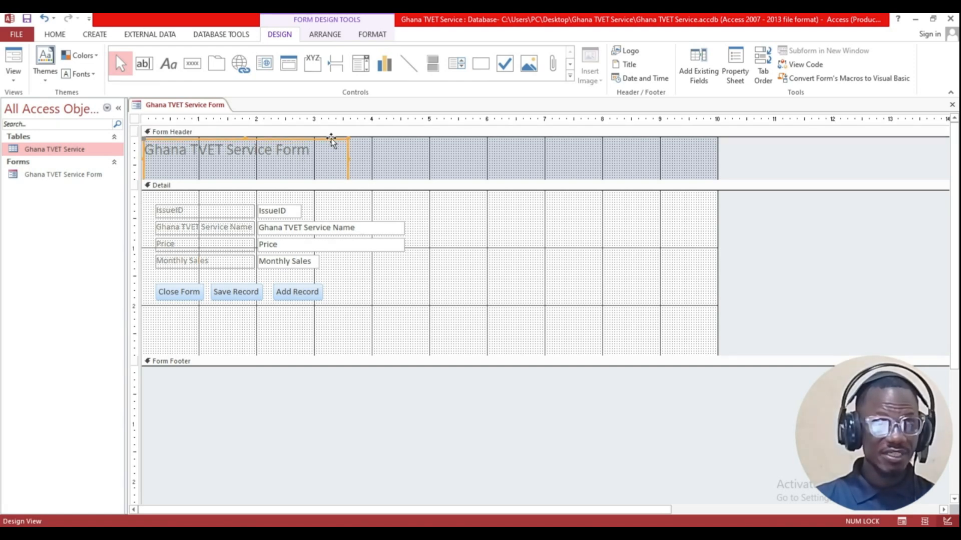
click(331, 140)
click(370, 157)
click(317, 156)
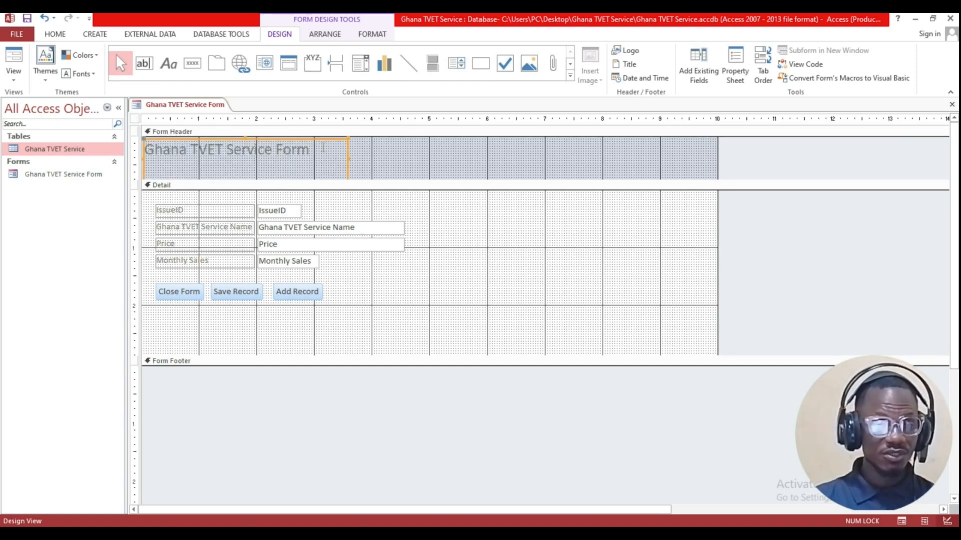
drag(328, 141, 497, 143)
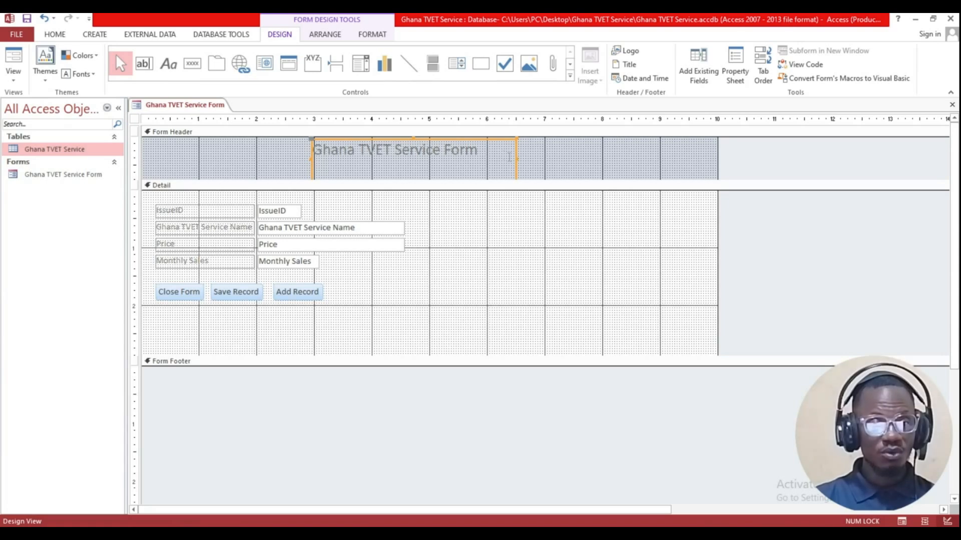
Step: Format the title text as centred, red, bold, size 26
click(510, 157)
drag(489, 151, 289, 149)
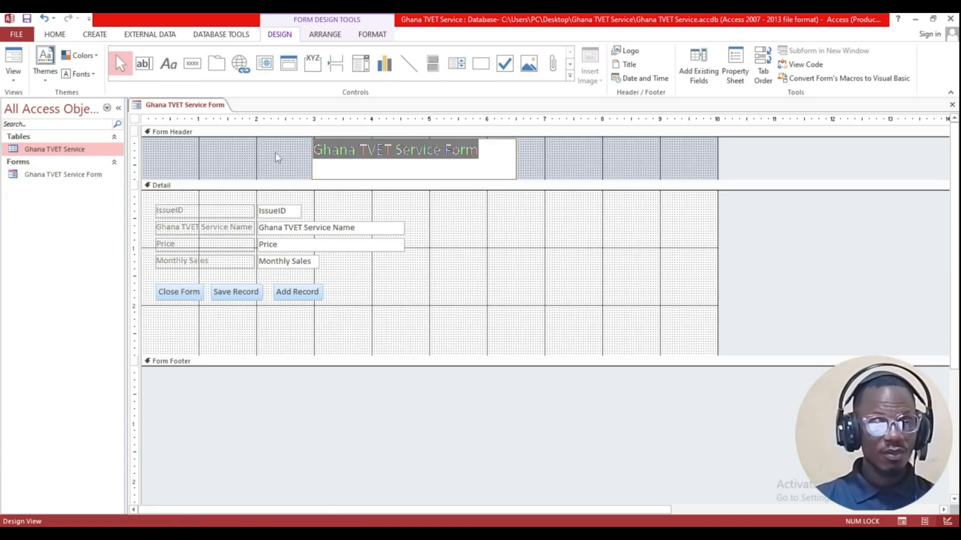
click(373, 36)
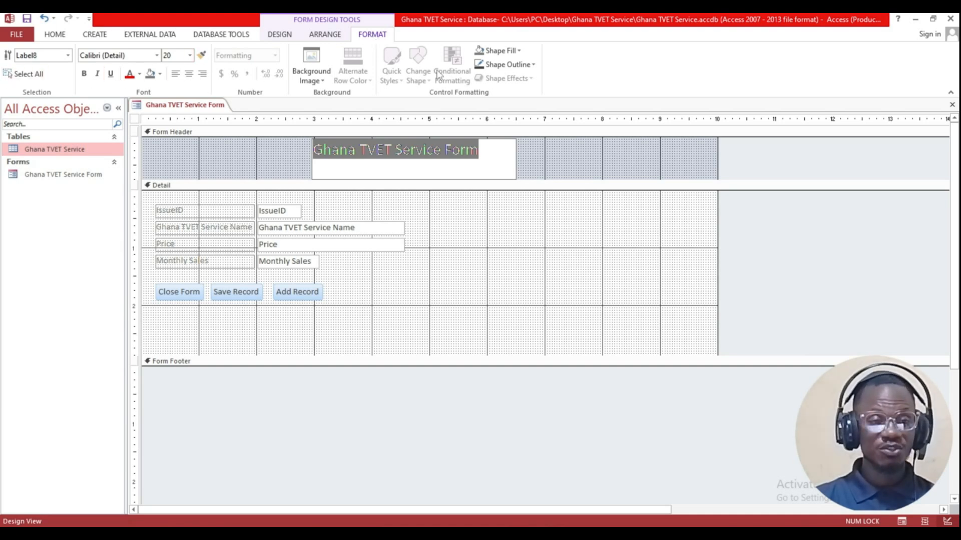
click(189, 75)
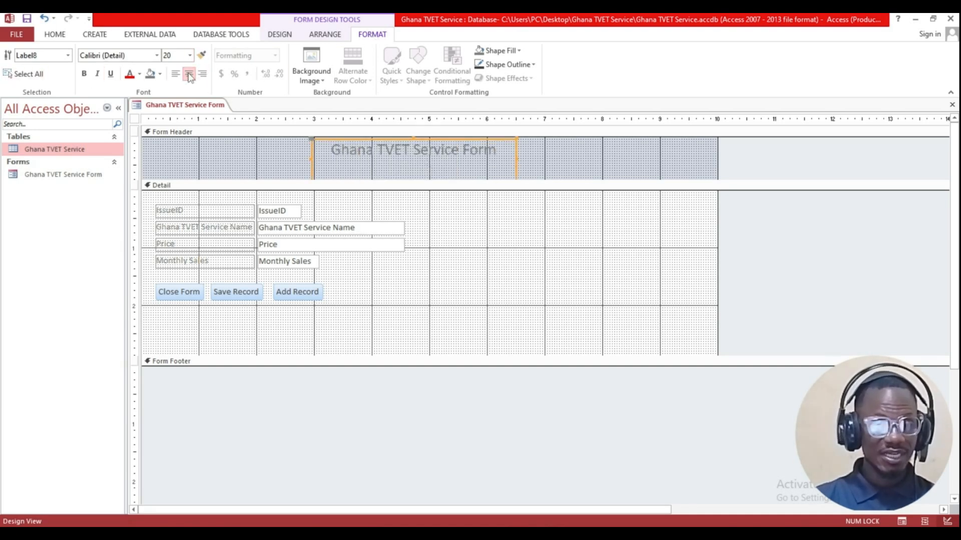
drag(330, 150, 507, 150)
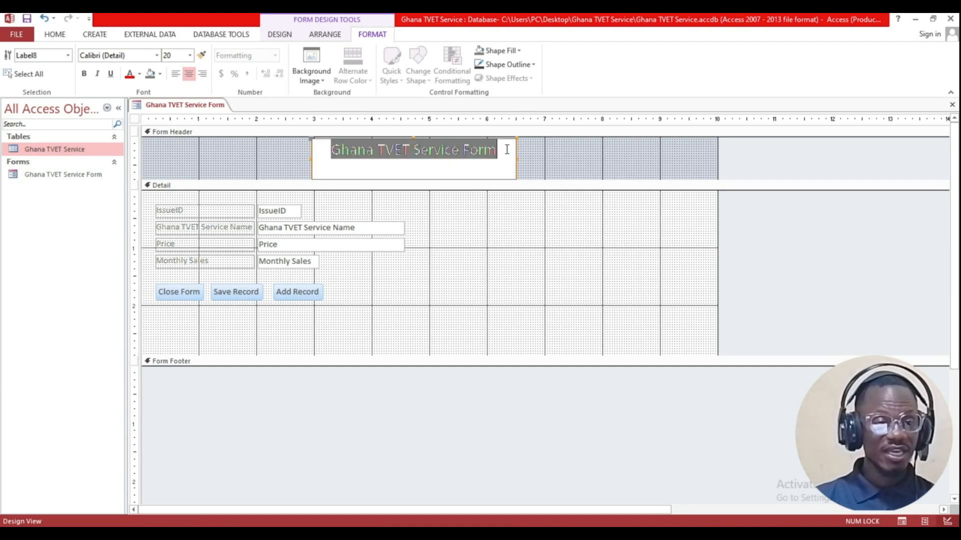
click(130, 74)
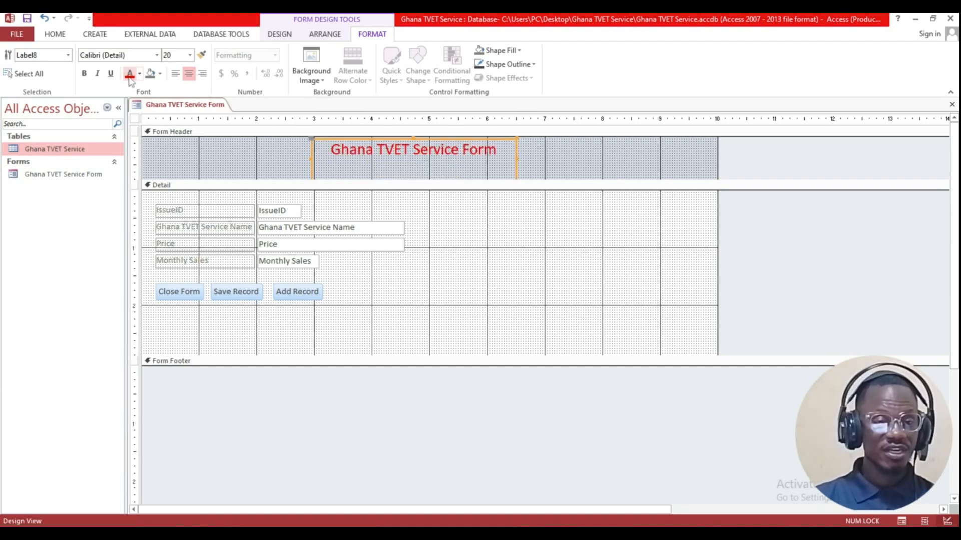
click(83, 73)
click(190, 55)
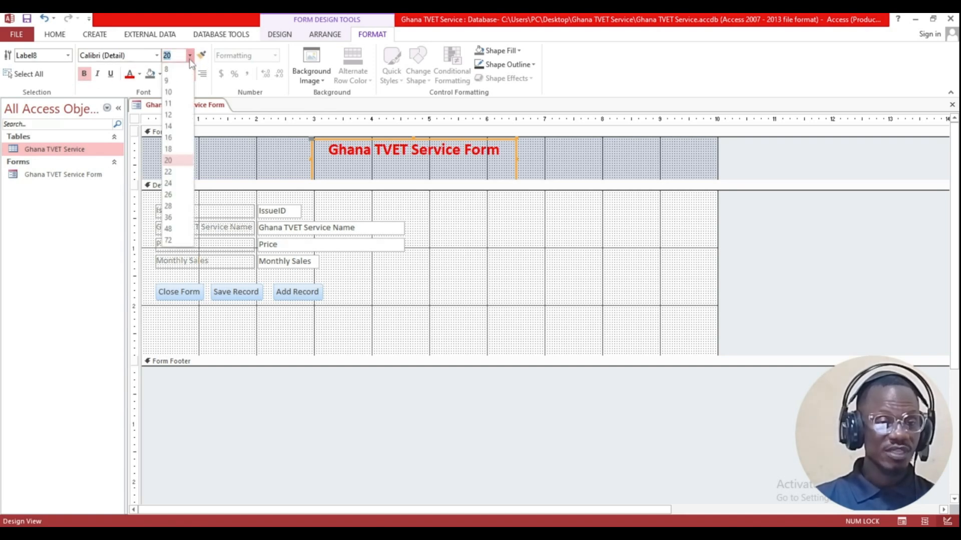
click(168, 195)
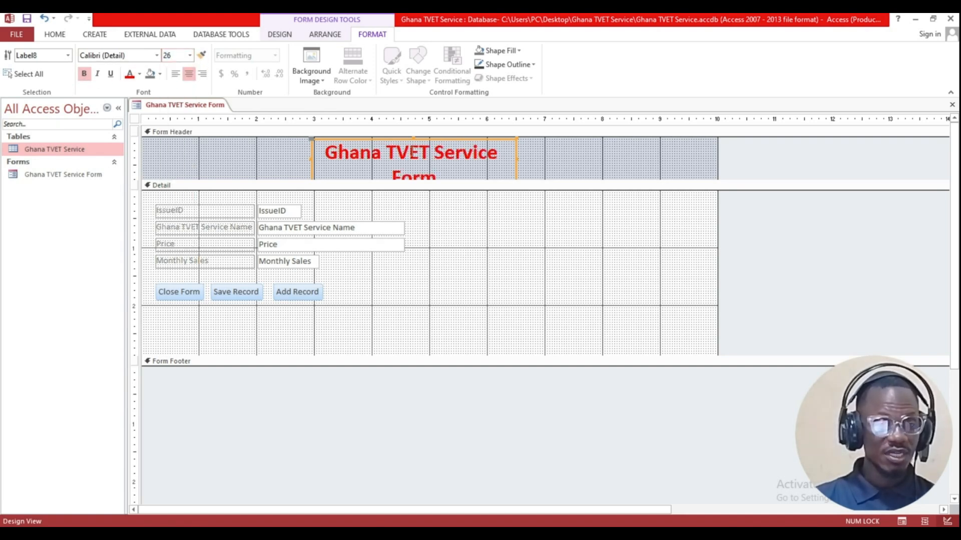
Step: Widen the title label to both sides across the form header
drag(516, 159, 603, 150)
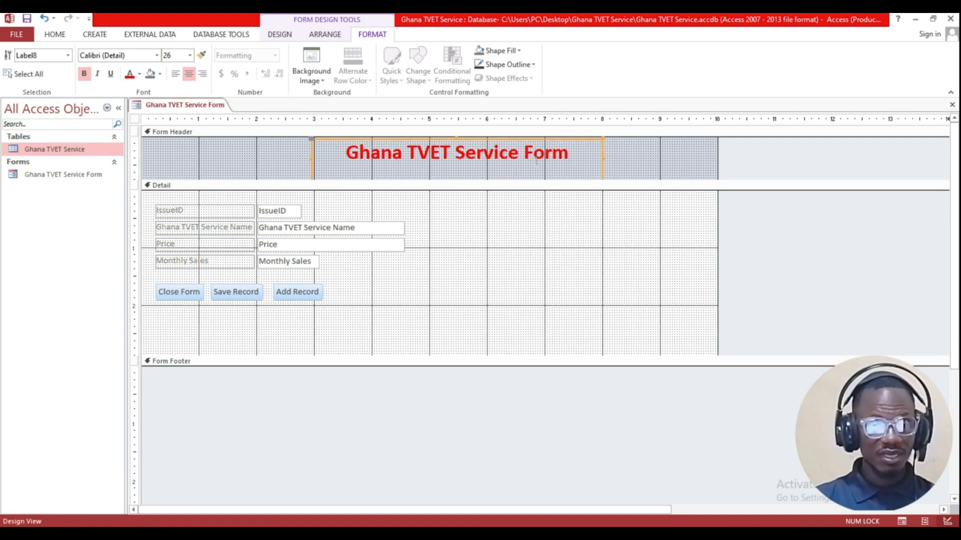
drag(312, 159, 259, 166)
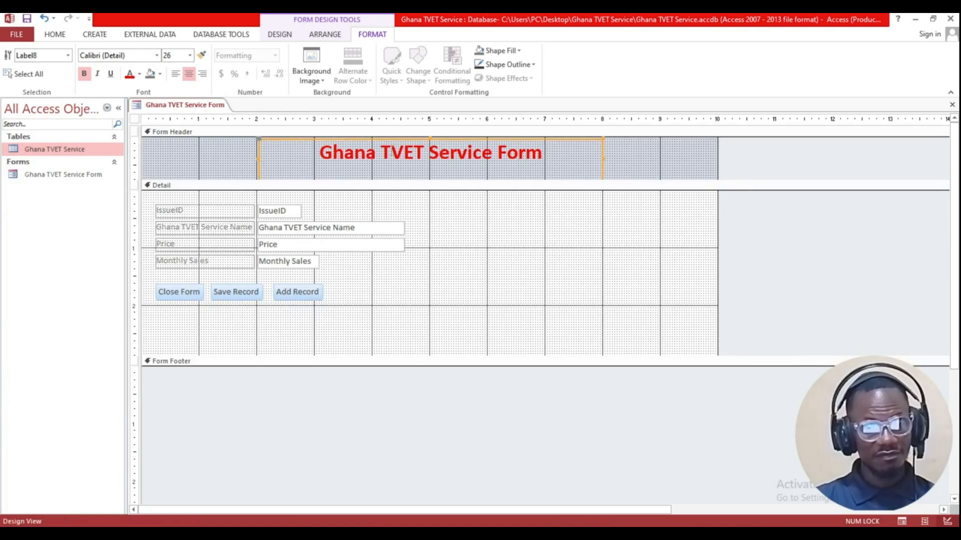
click(662, 157)
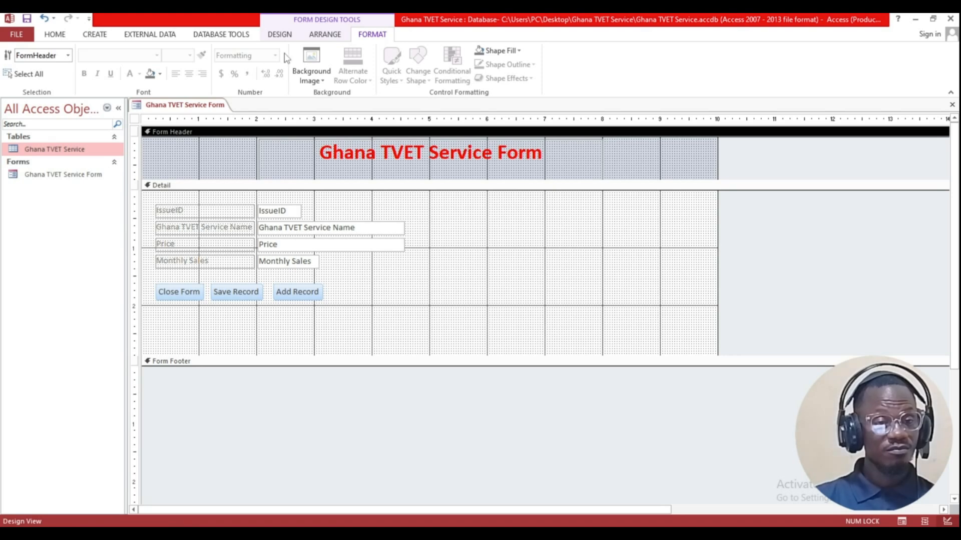
click(66, 38)
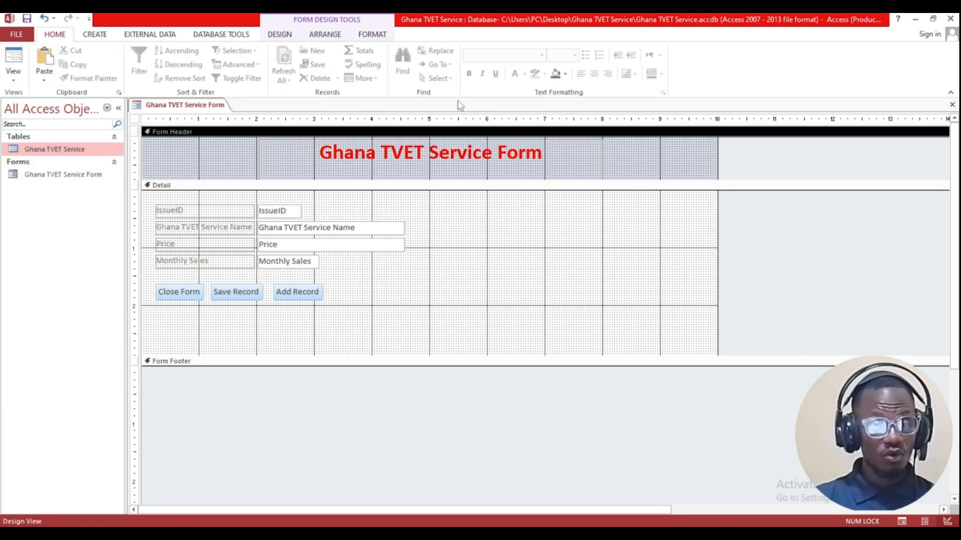
click(18, 81)
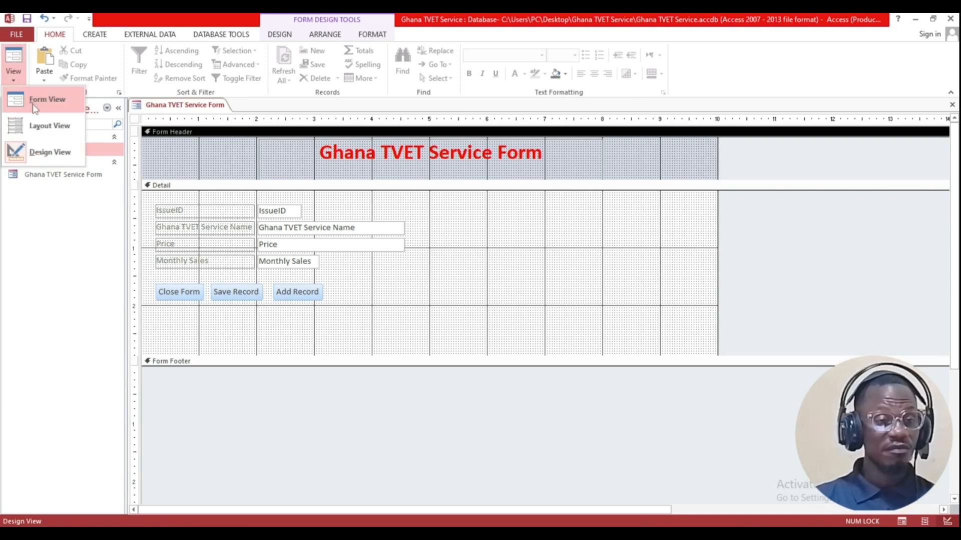
Step: Switch to Form View, save the design changes on closing, and reopen the Ghana TVET Service Form
click(33, 102)
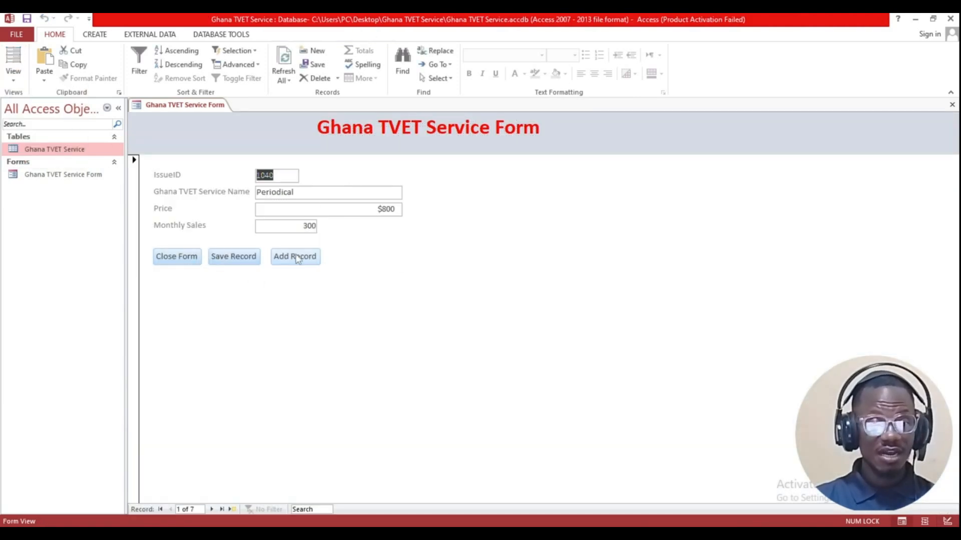
click(175, 261)
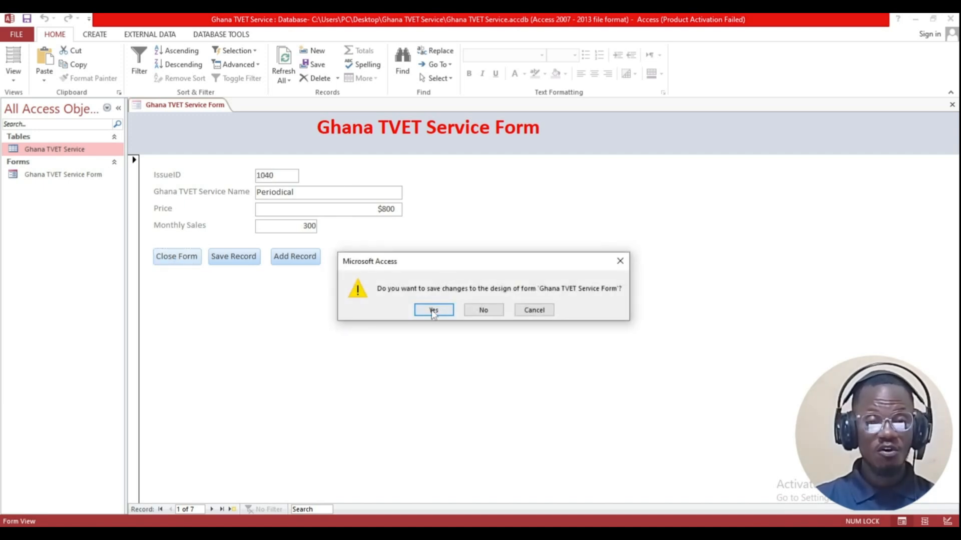
click(431, 309)
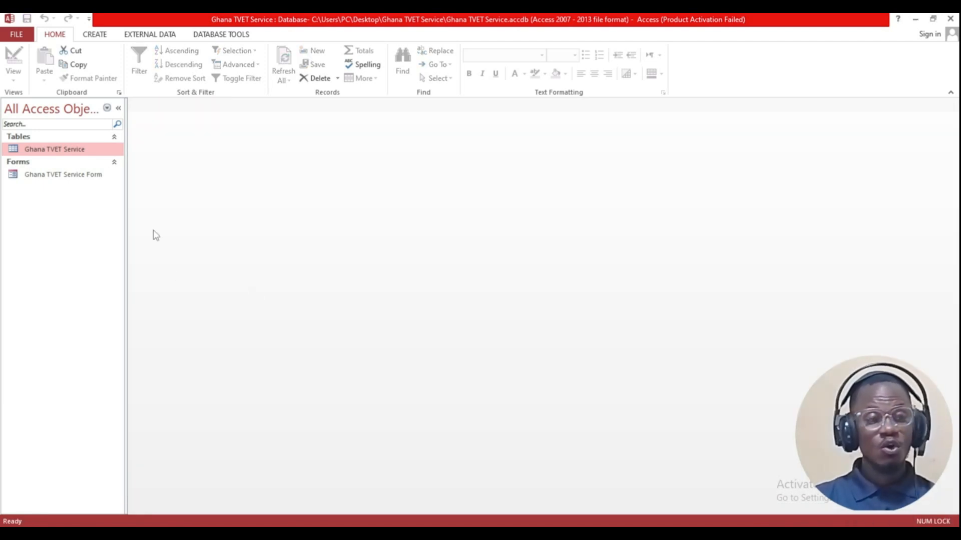
double_click(84, 175)
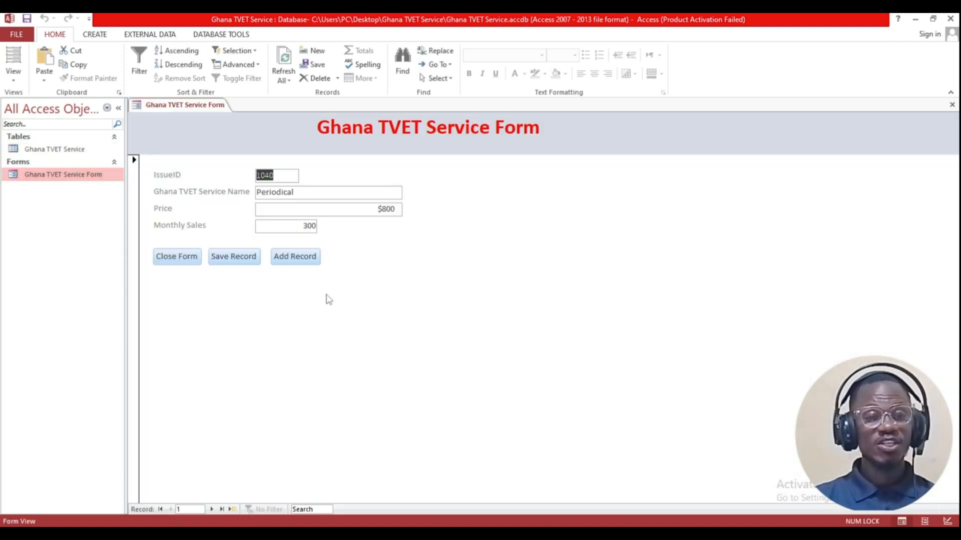
click(173, 261)
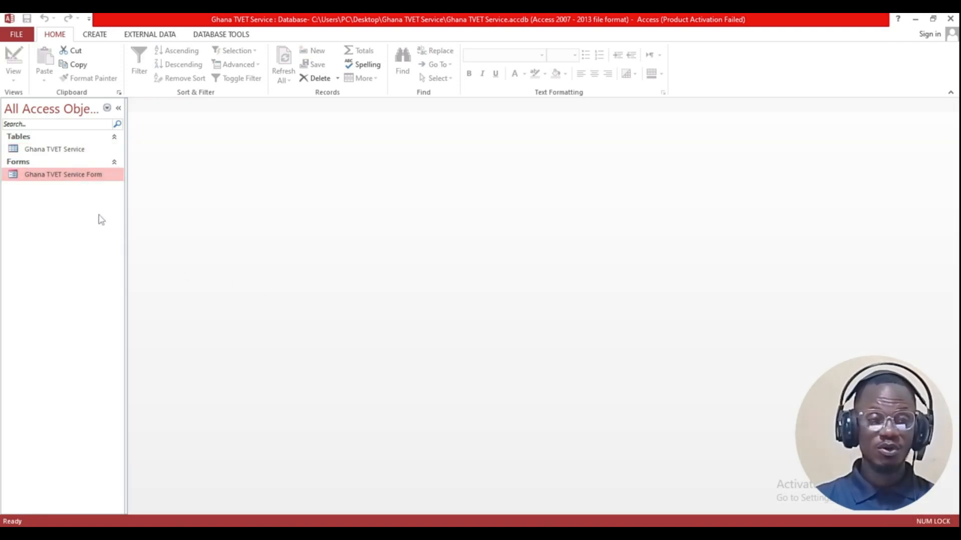
double_click(68, 177)
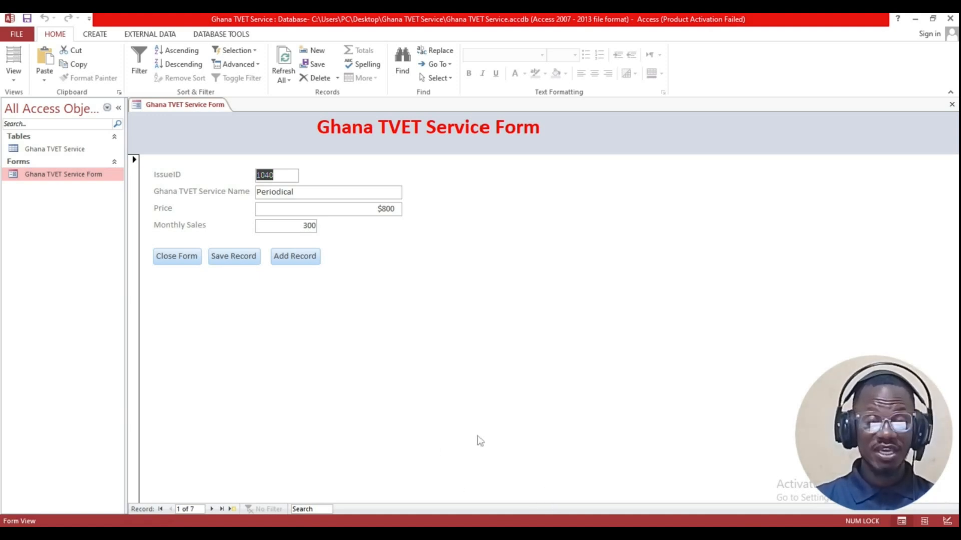
key(alt+Tab)
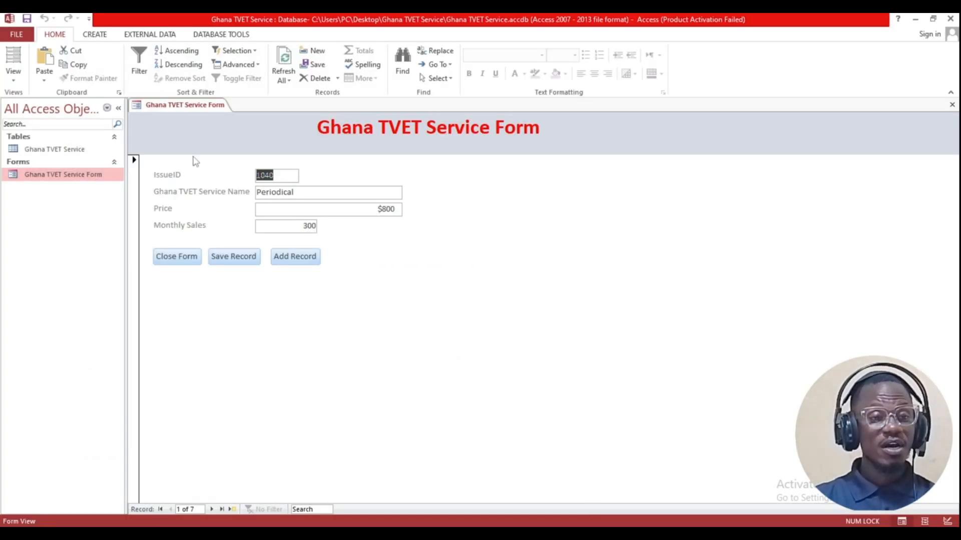
Step: Return the form to Design View and start inserting a logo image
right_click(214, 110)
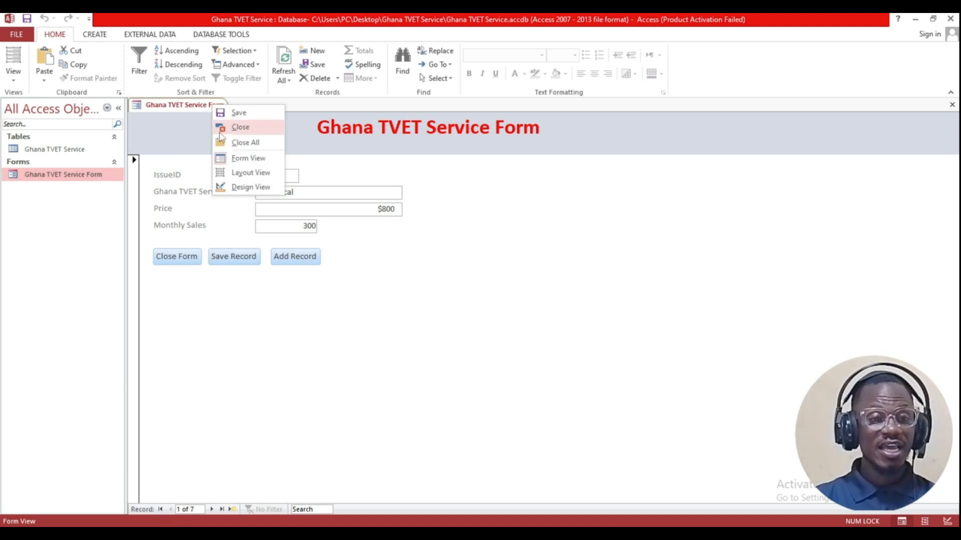
click(242, 188)
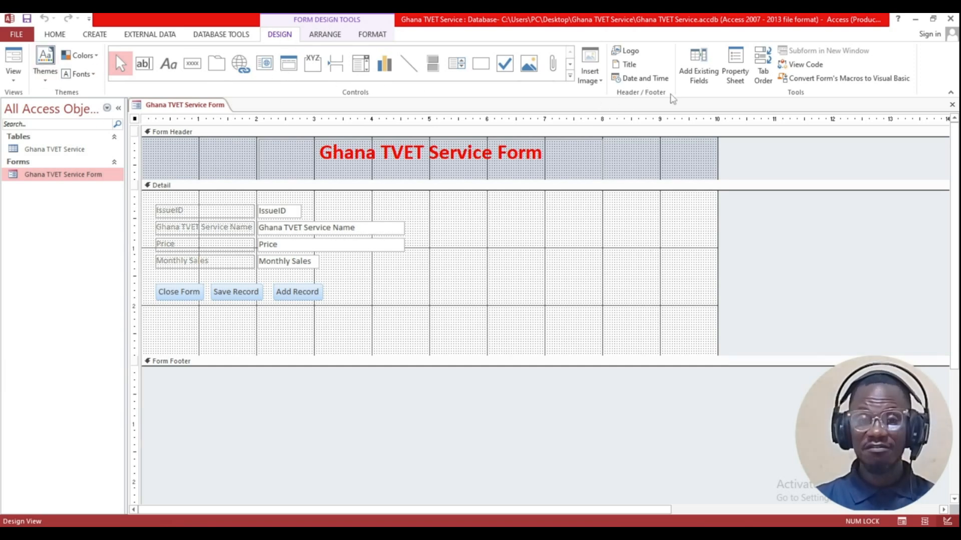
click(624, 52)
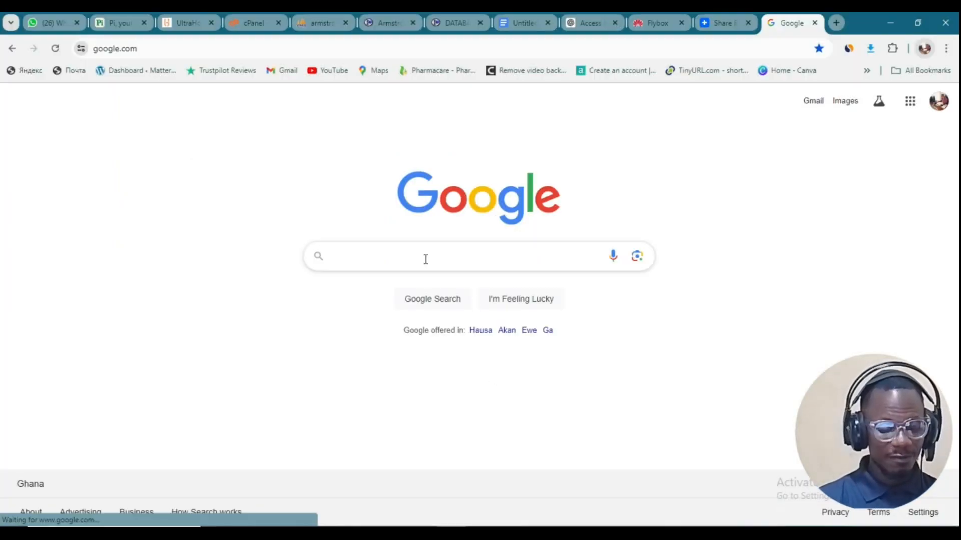
Step: Search Google for 'ghana tvet logo'
click(426, 259)
text(ghanan)
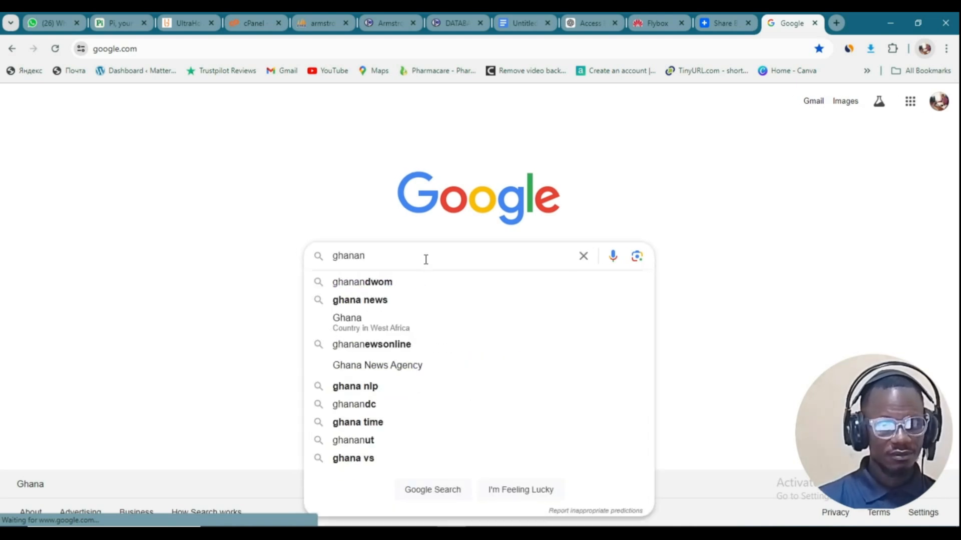
key(BackSpace)
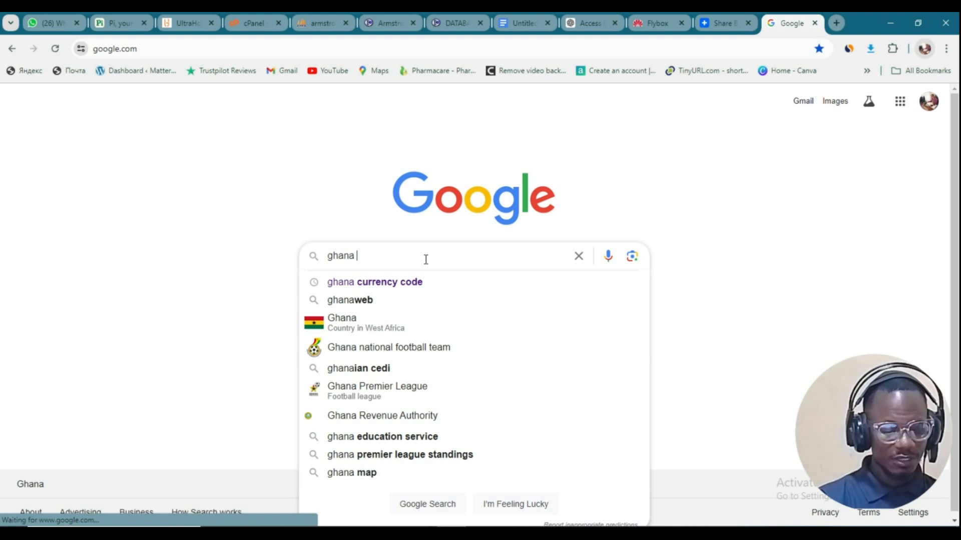
text(tv)
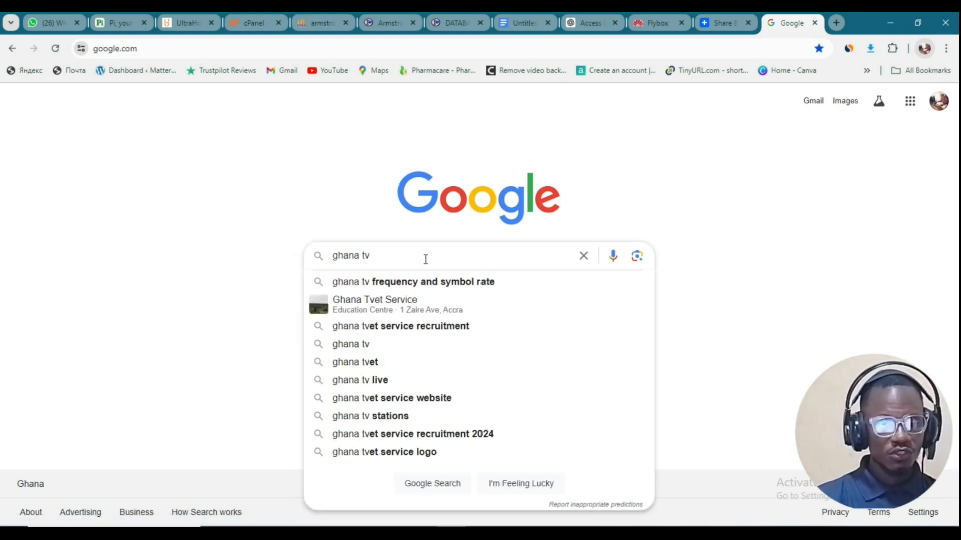
text(e)
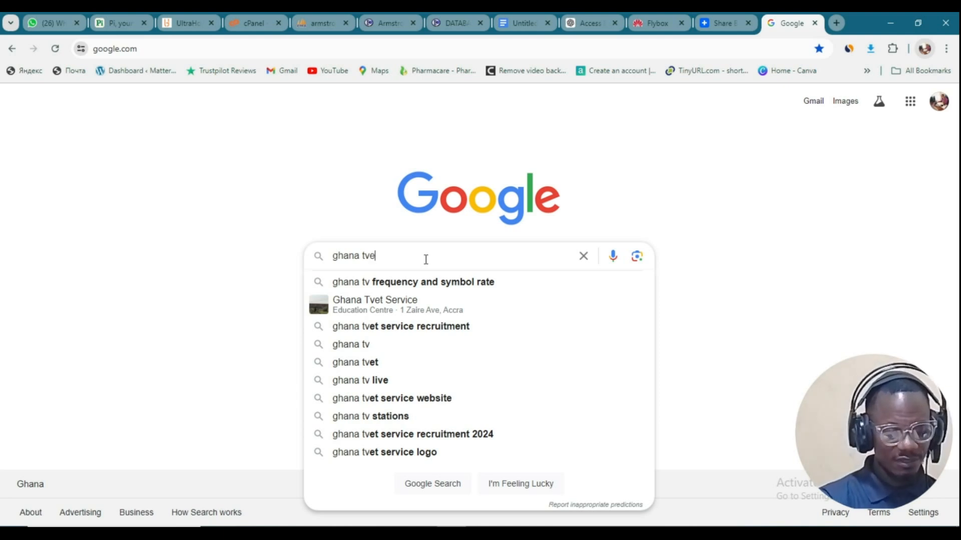
text(t log)
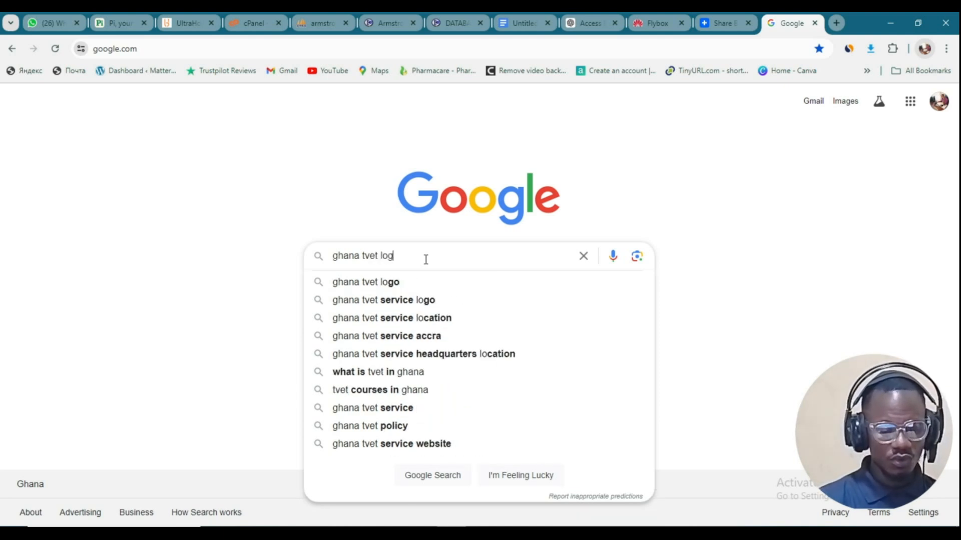
text(o)
key(Return)
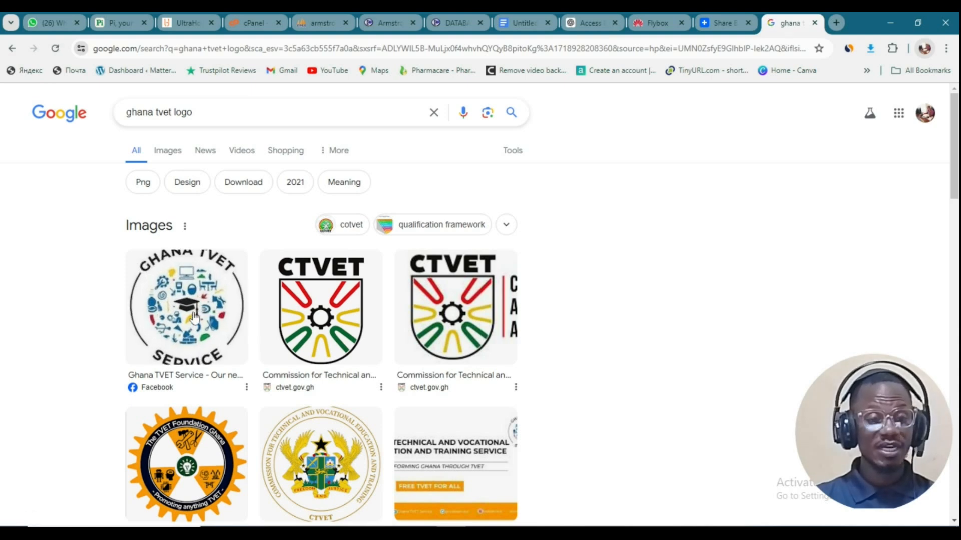
Step: Preview the CTVET coat-of-arms emblem and choose to save the image
click(319, 457)
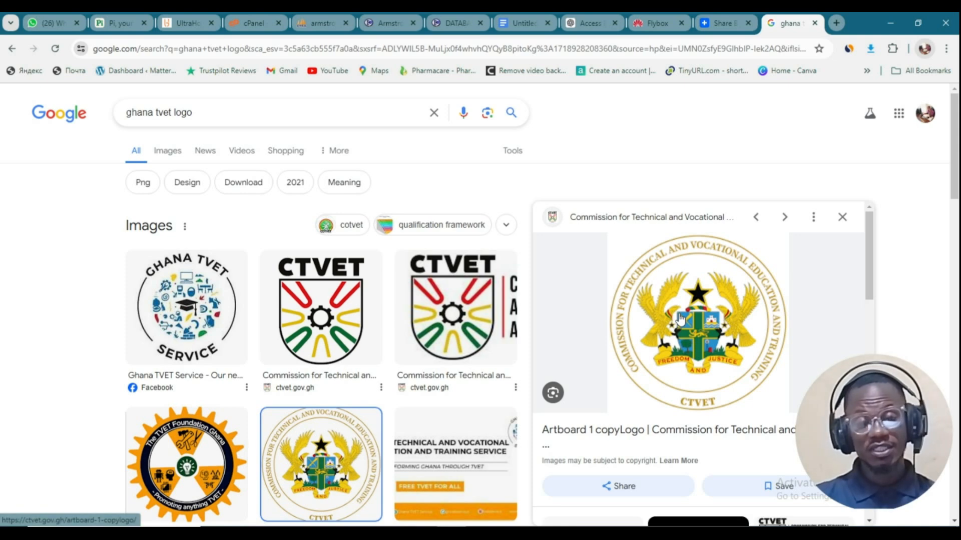
right_click(688, 297)
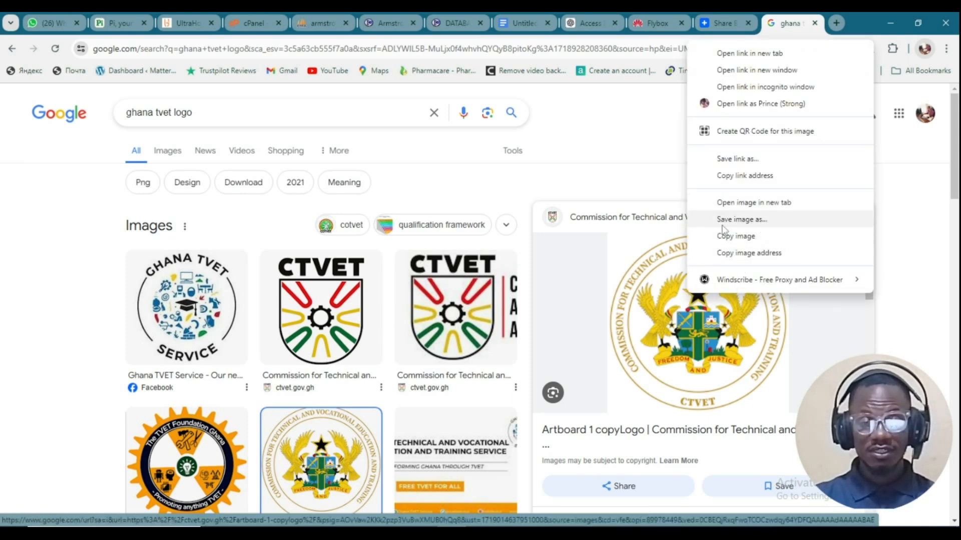
click(759, 225)
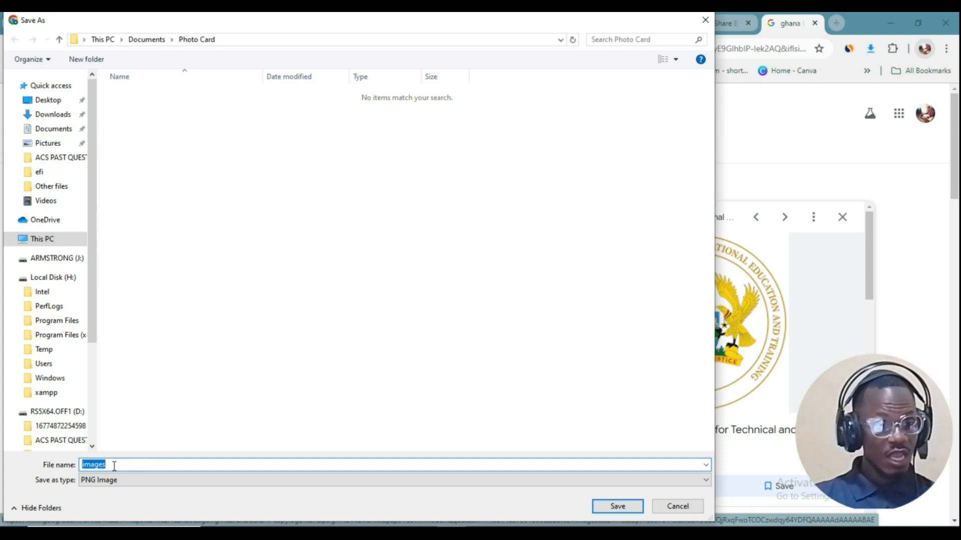
Step: Save the emblem image to Pictures with the file name 'ghana TV1'
click(50, 143)
double_click(114, 464)
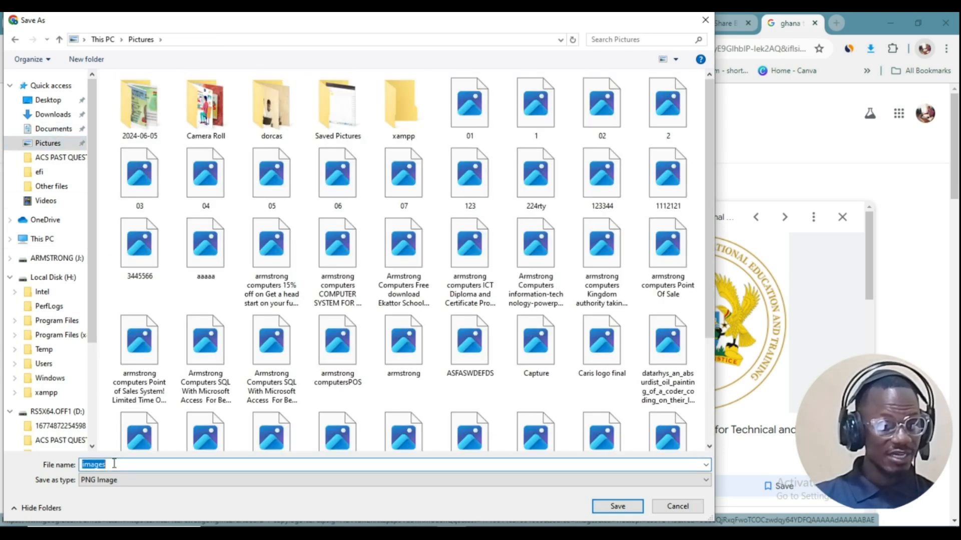
text(gh)
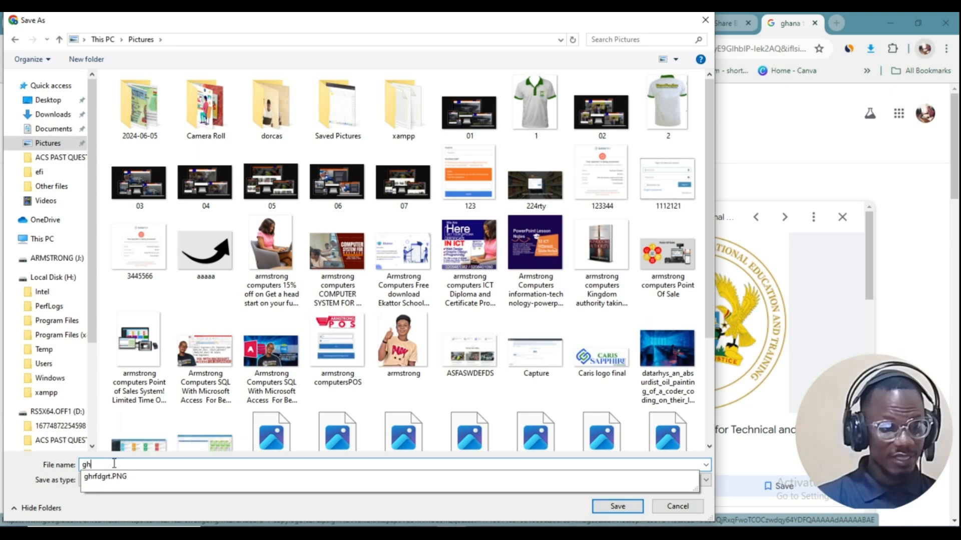
text(ana)
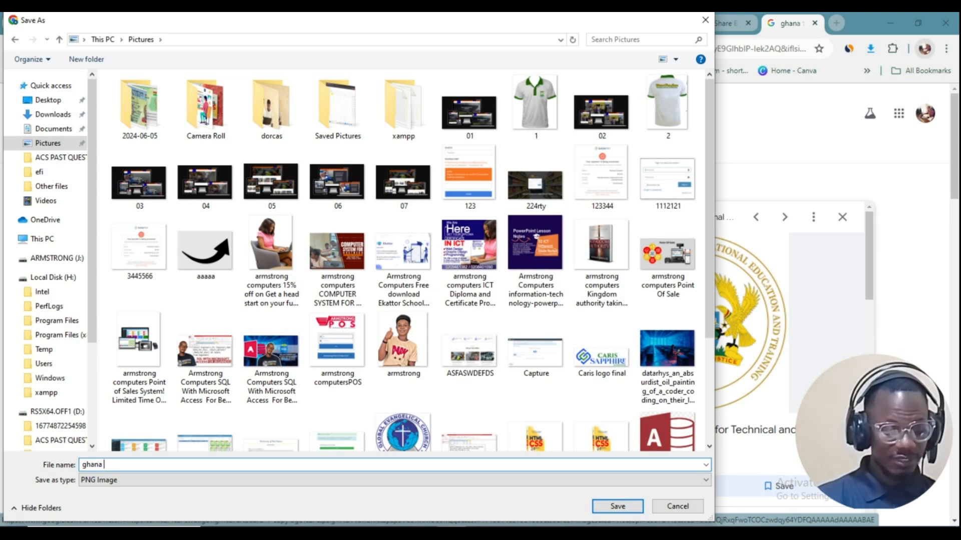
text(TV1)
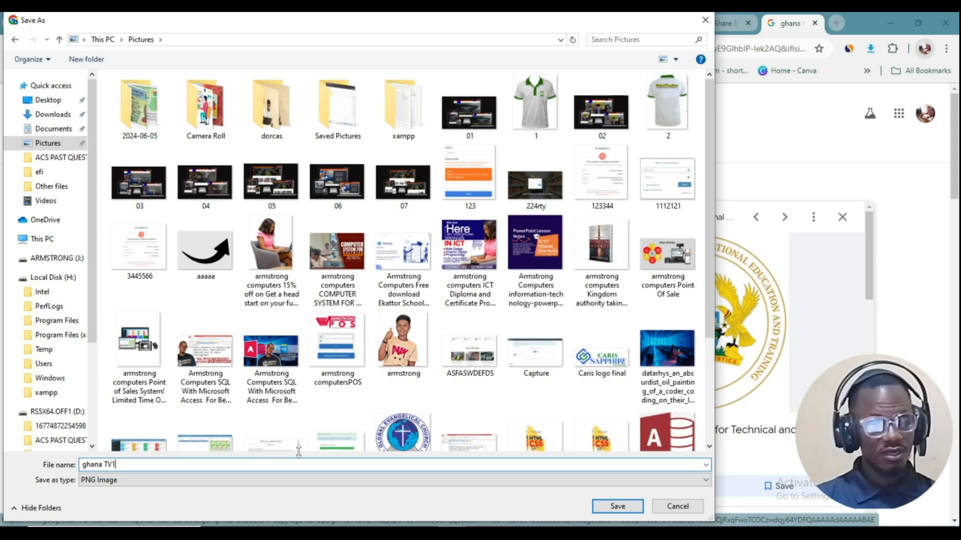
click(618, 506)
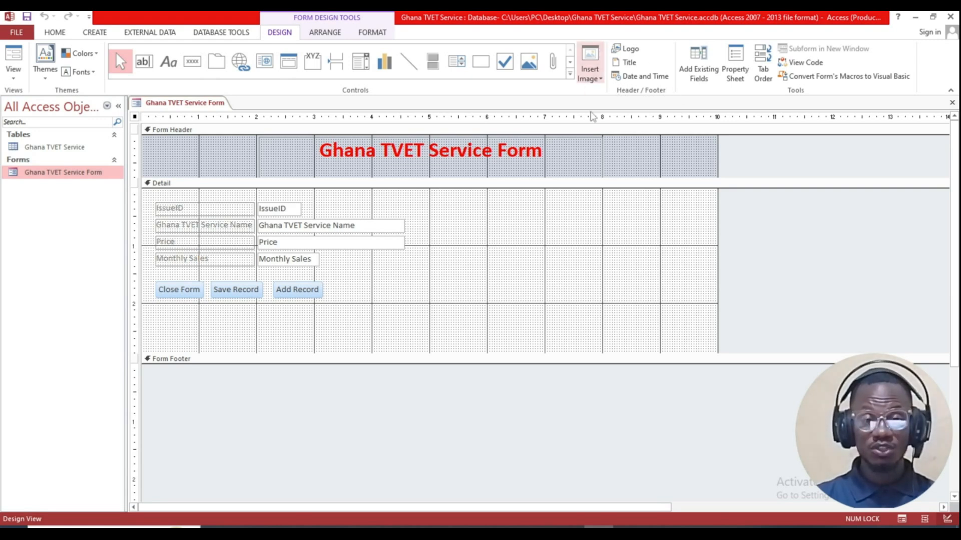
Step: Insert the 'ghana TV1' picture from Pictures into the form header
click(624, 49)
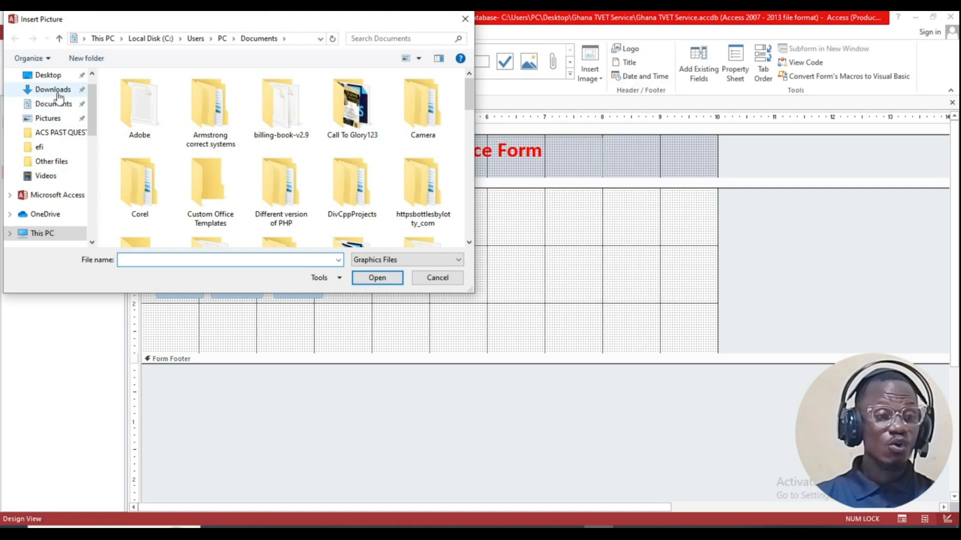
click(48, 118)
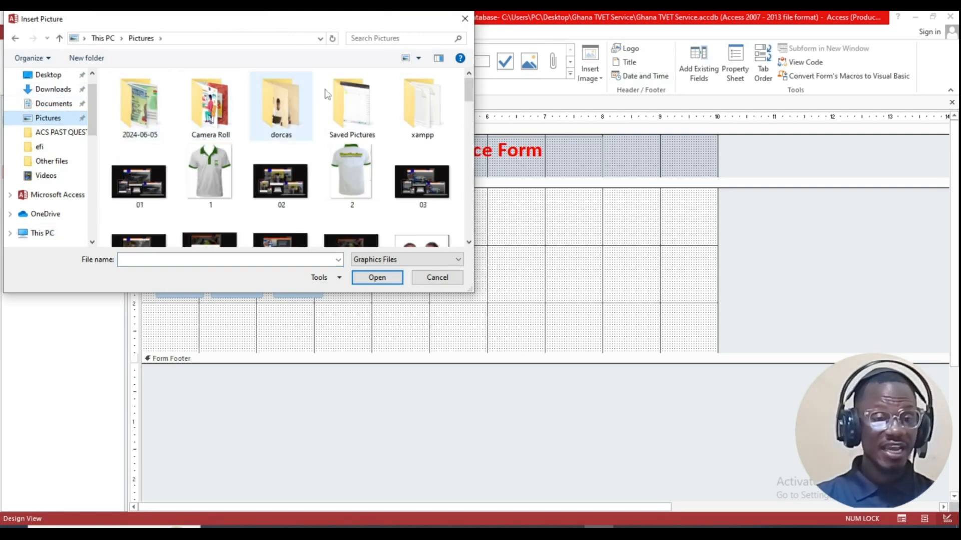
click(417, 39)
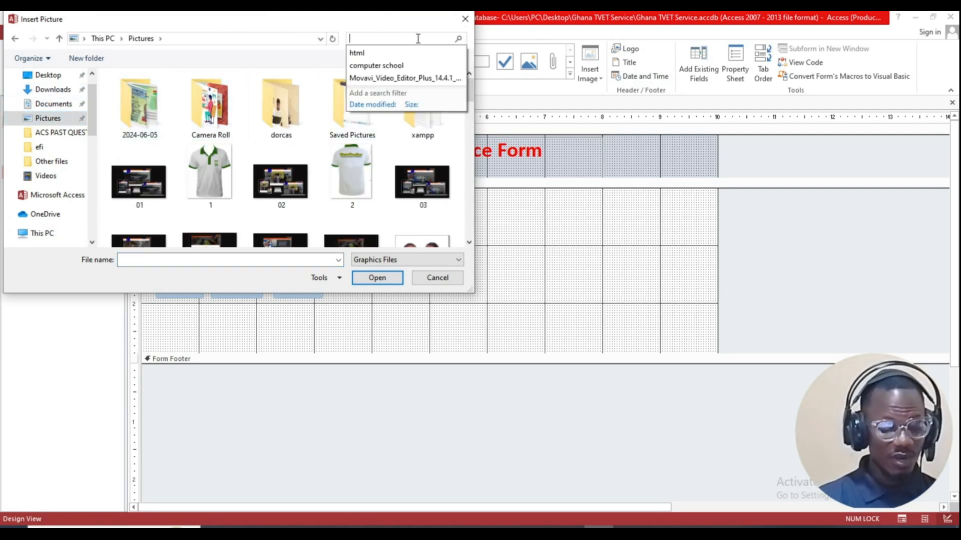
text(GHA)
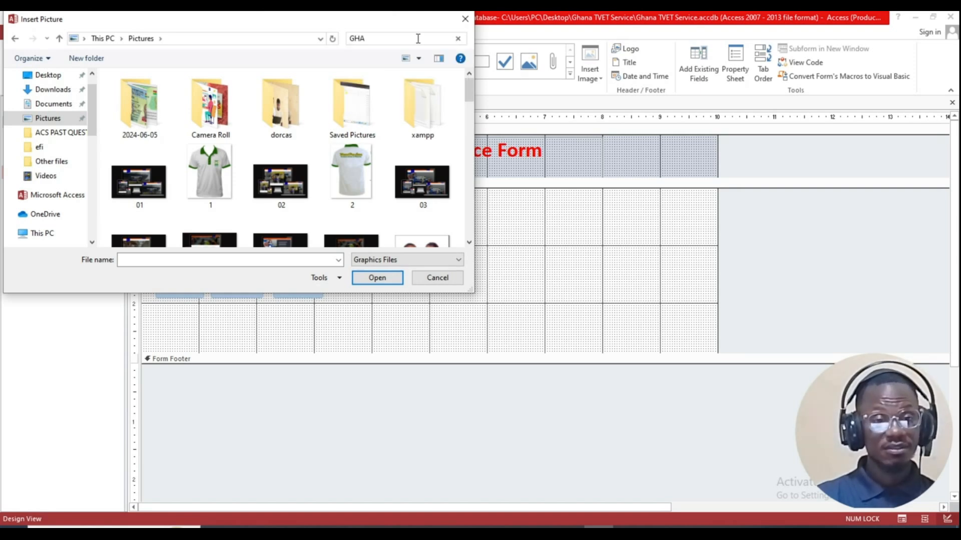
key(BackSpace)
key(BackSpace)
key(BackSpace)
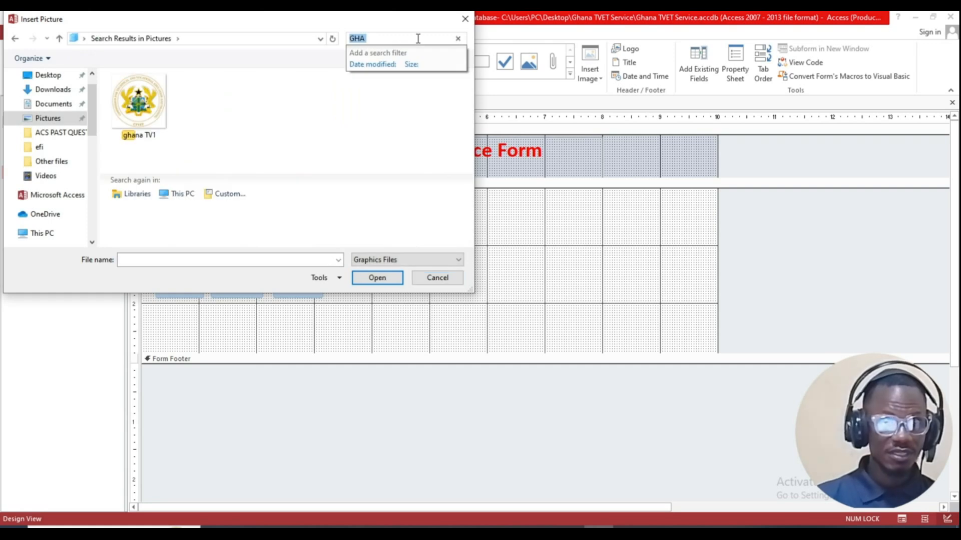
click(139, 105)
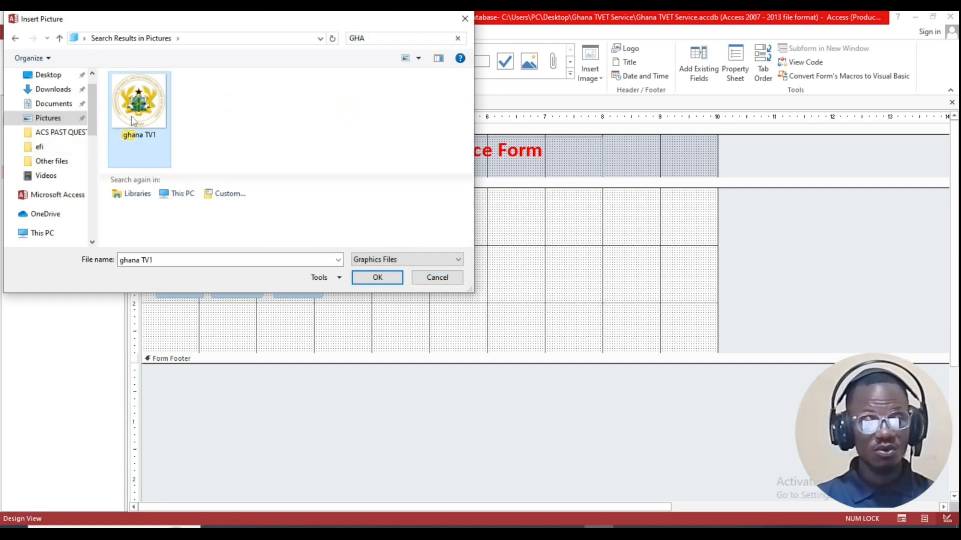
click(378, 278)
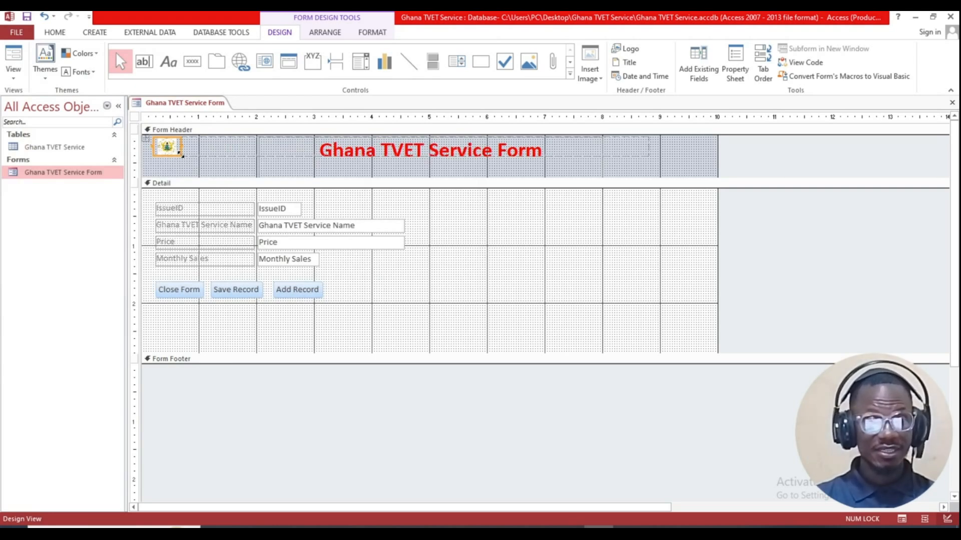
Step: Enlarge the logo beside the title and clear the selection
drag(181, 156, 237, 175)
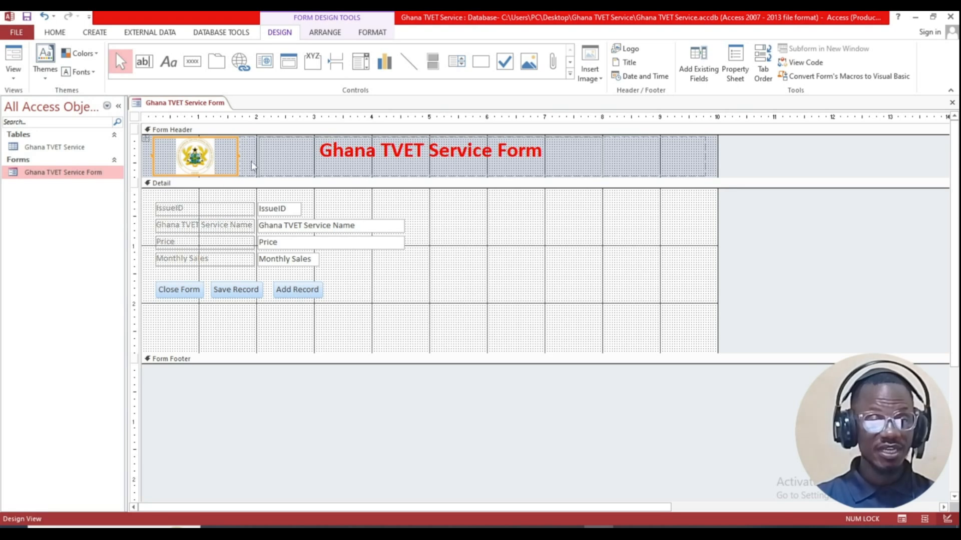
click(629, 253)
click(584, 280)
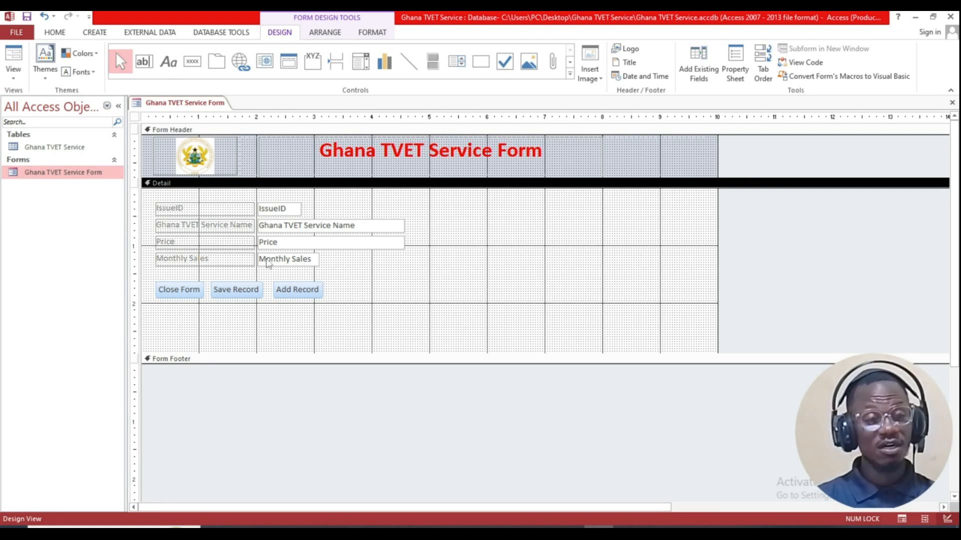
Step: In Form View, start a new record and fill IssueID 9090, name King and price $12,900
right_click(163, 103)
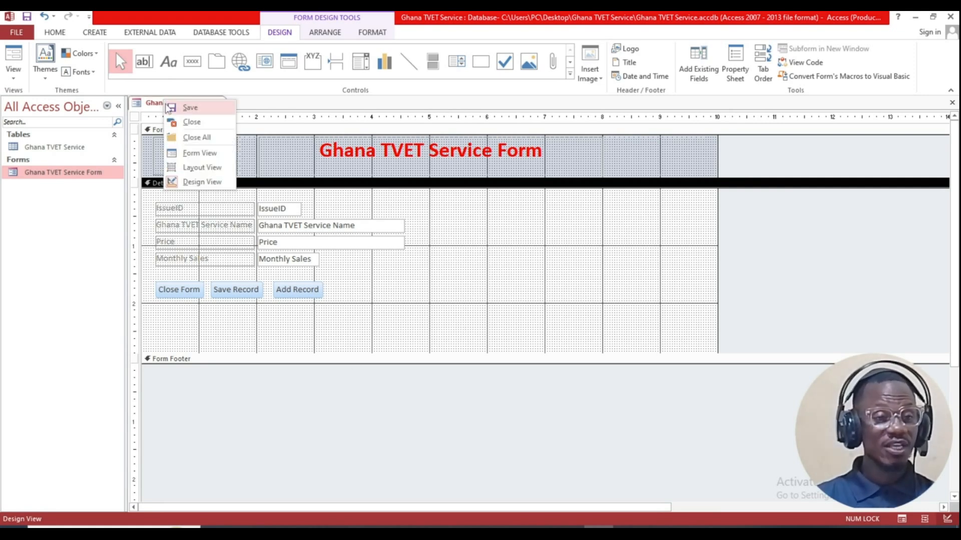
click(195, 153)
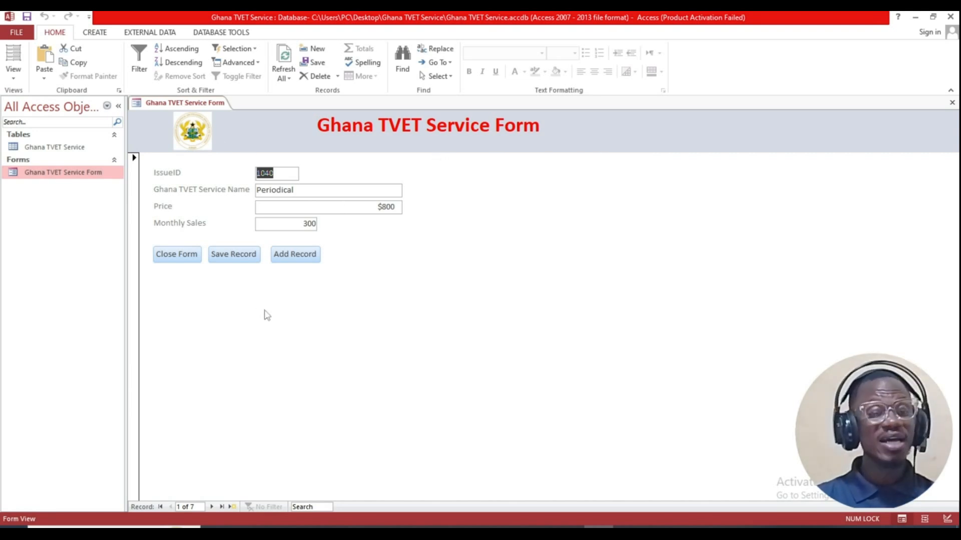
click(284, 258)
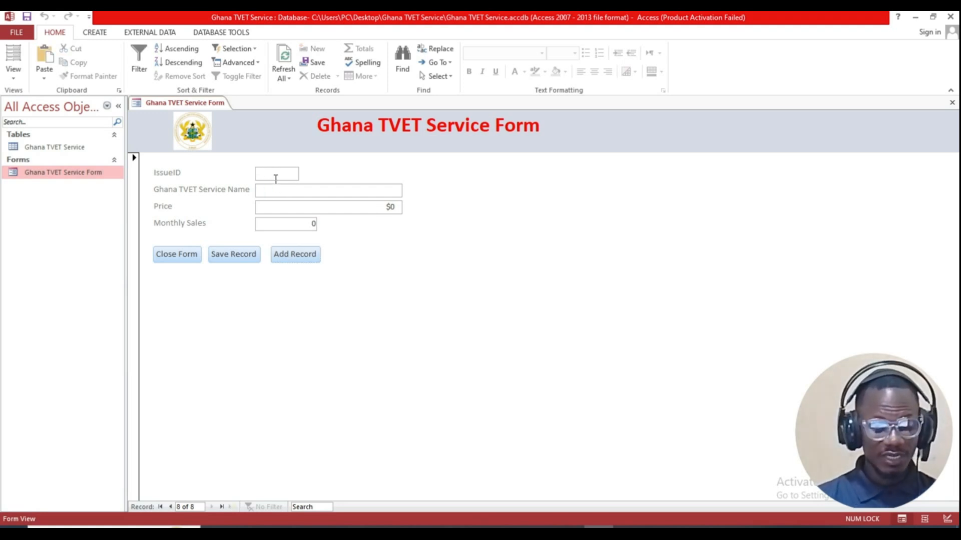
text(9090)
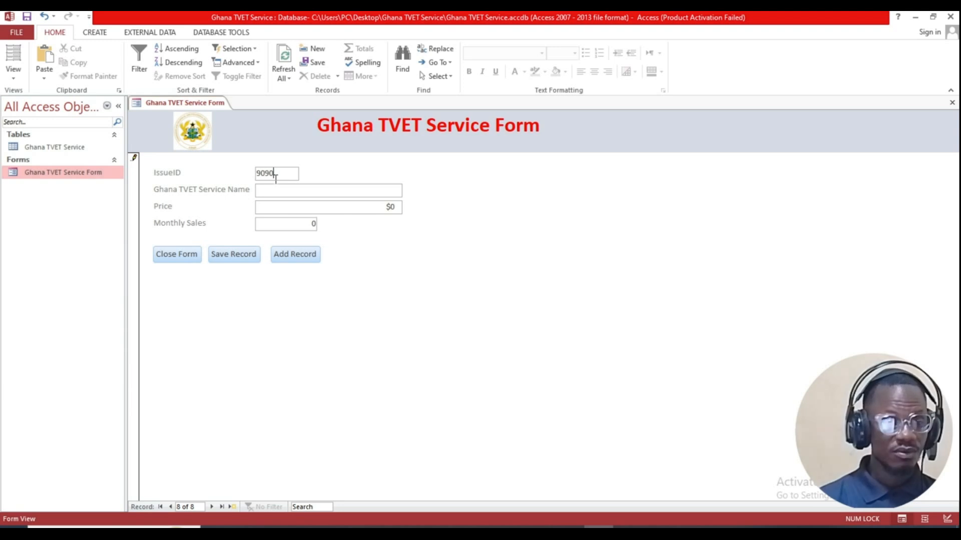
click(276, 191)
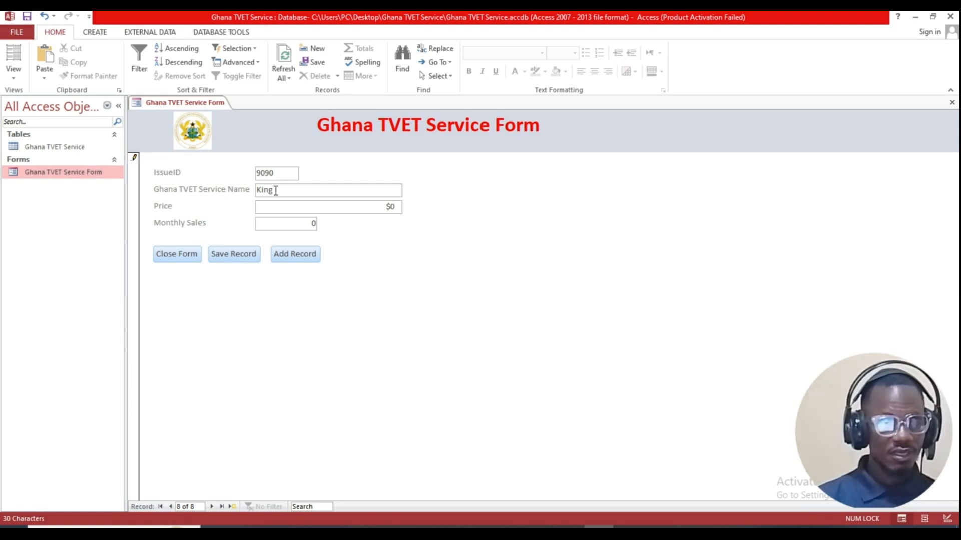
click(339, 208)
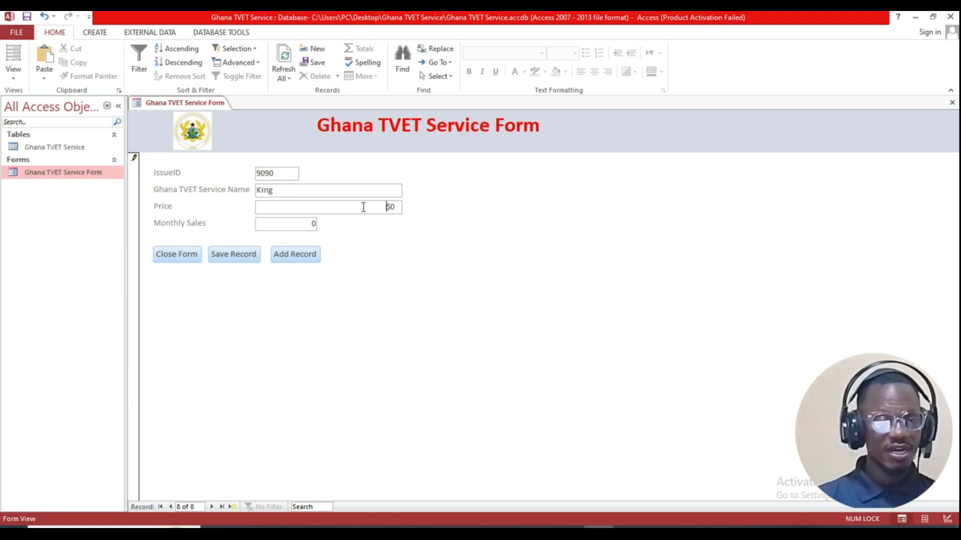
double_click(389, 207)
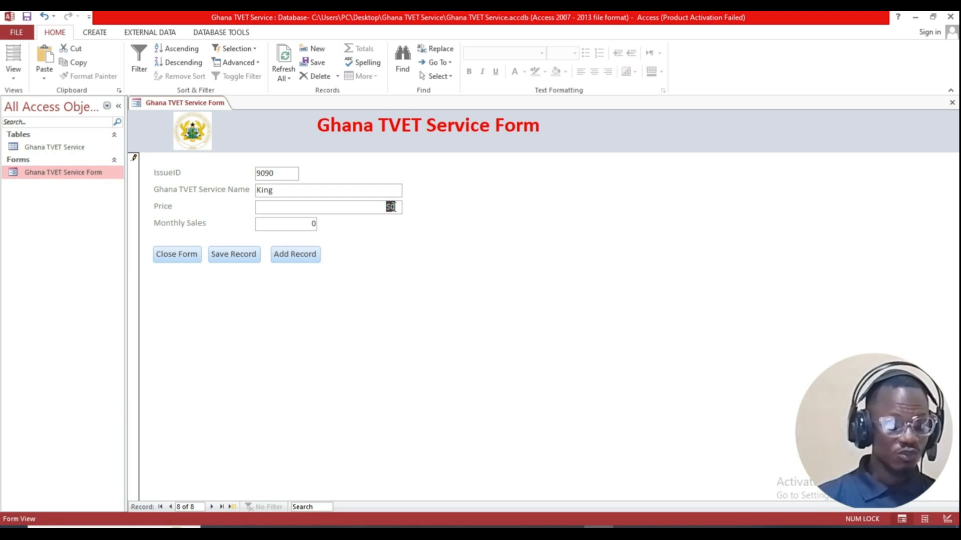
key(BackSpace)
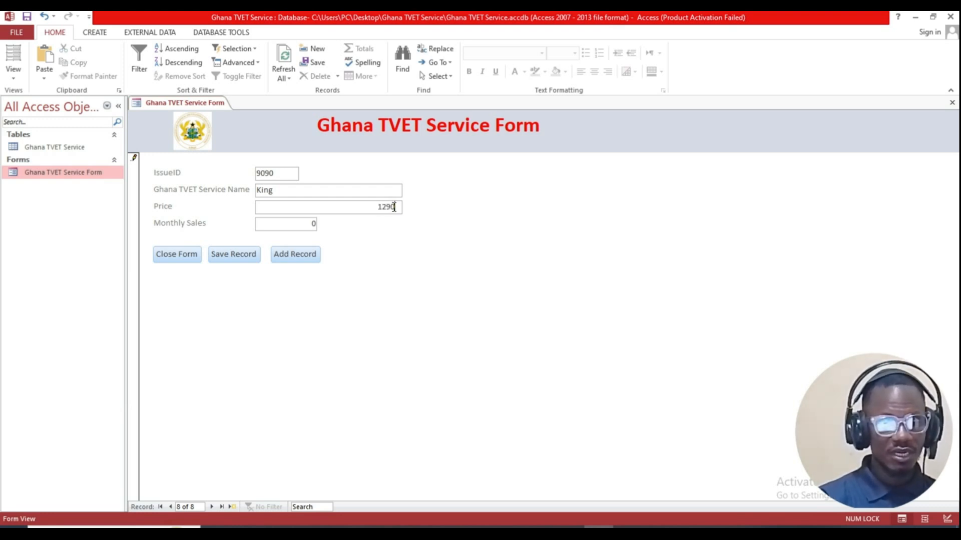
Step: Enter Monthly Sales 17900, save the record, and close the form
click(310, 222)
drag(310, 222, 329, 224)
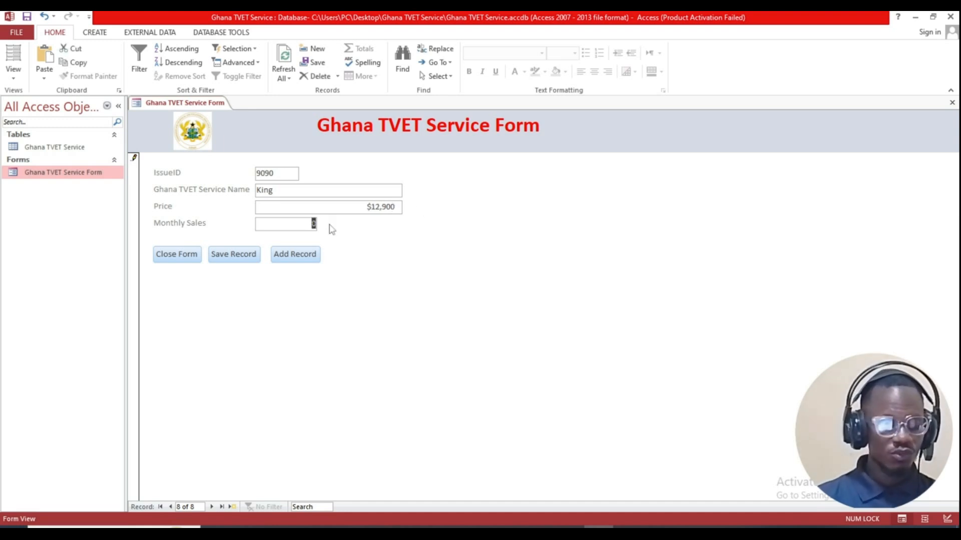
text(17900)
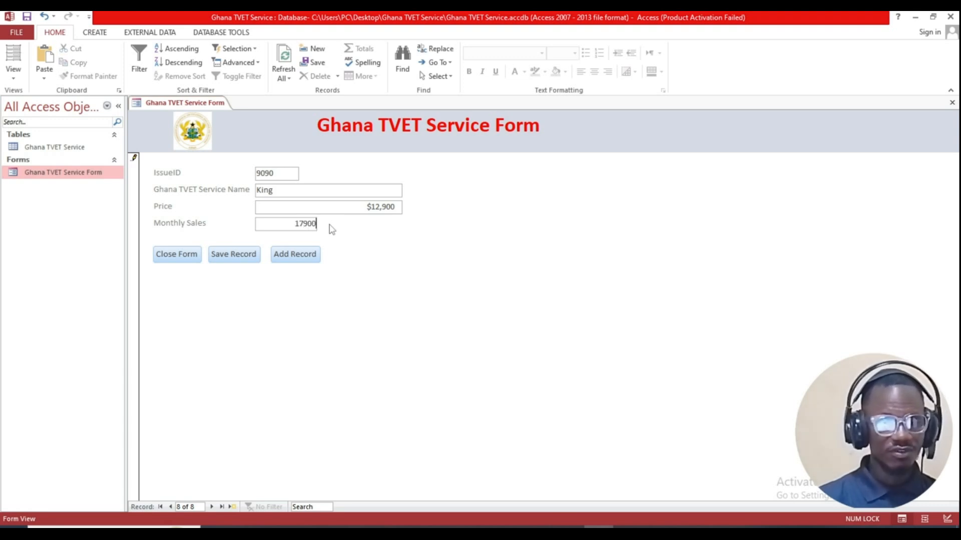
click(295, 210)
click(223, 256)
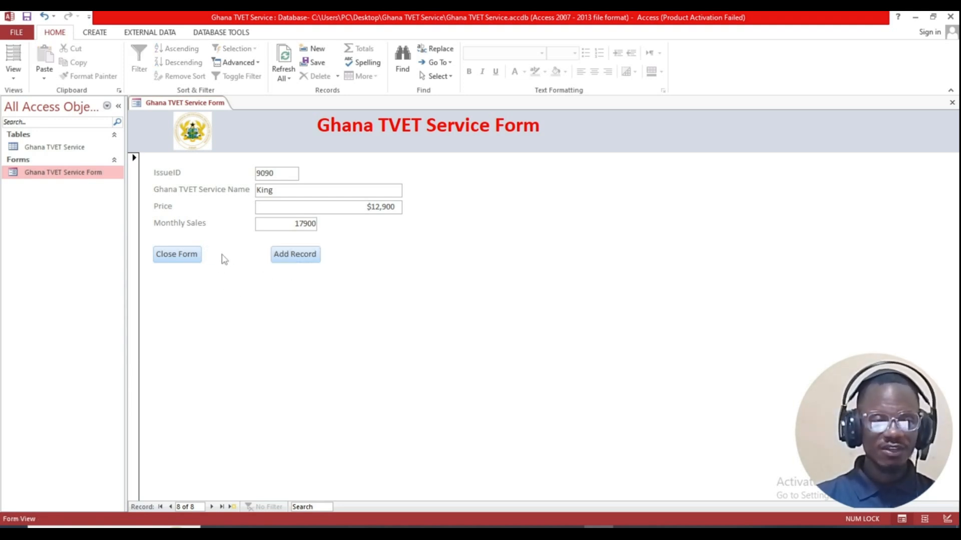
click(185, 257)
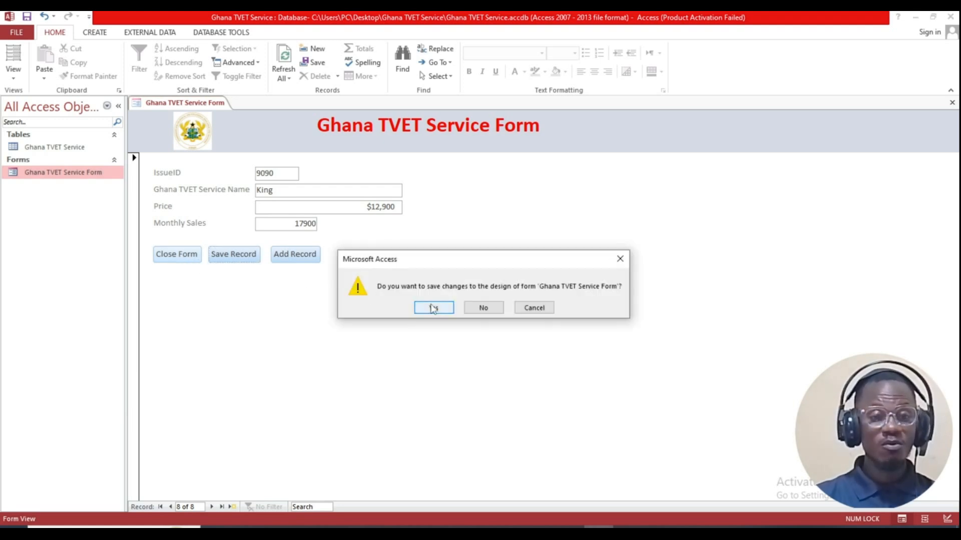
Step: Save the form design, reopen Ghana TVET Service Form and search for record 9090
click(433, 308)
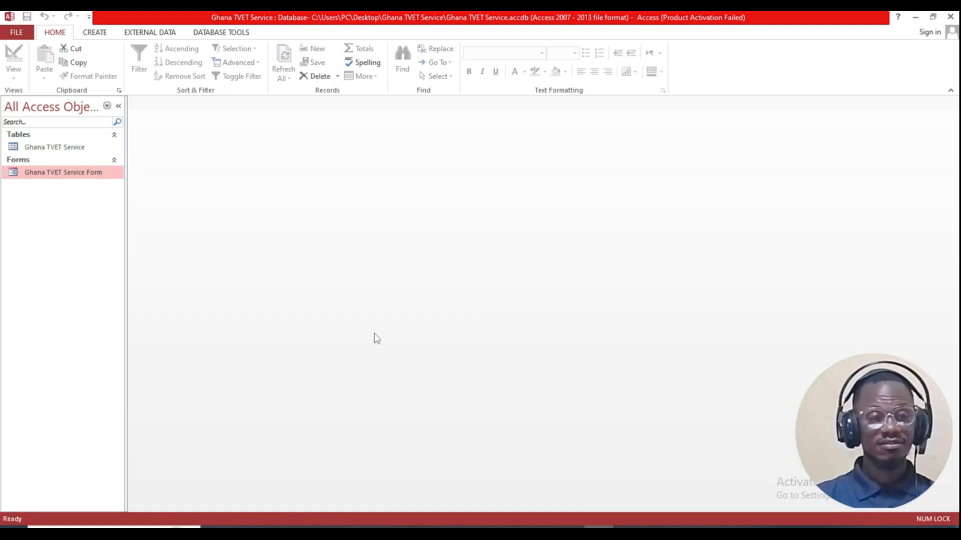
double_click(59, 169)
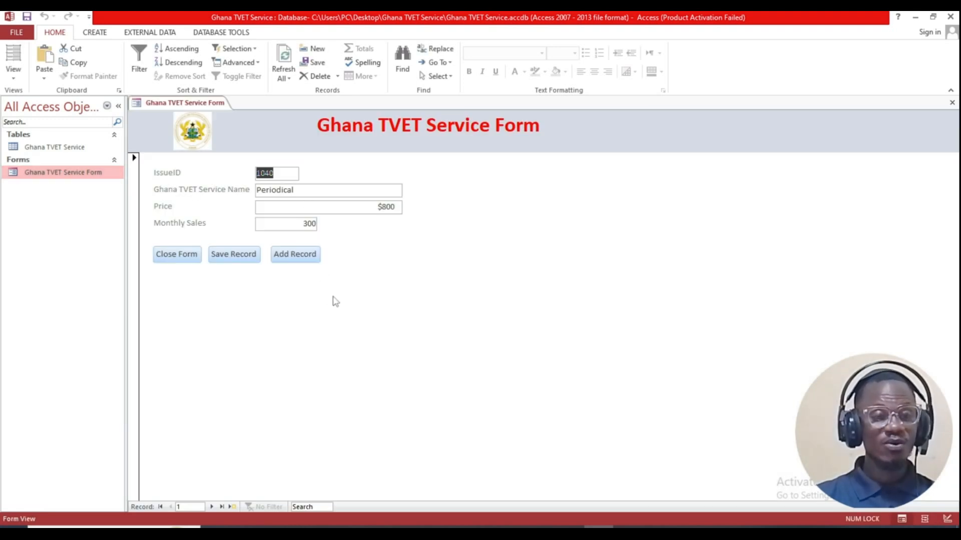
click(311, 507)
text(9090)
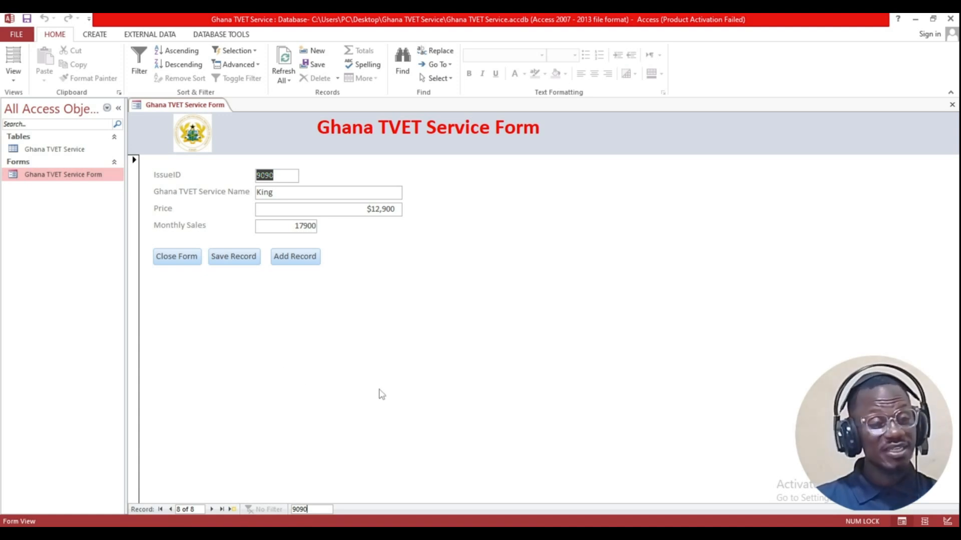
key(alt+Tab)
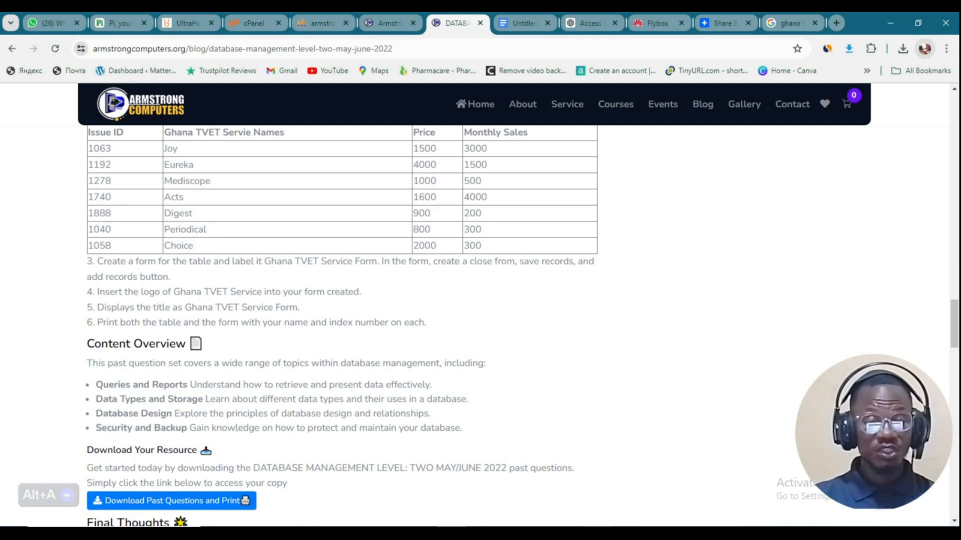
key(alt+Tab)
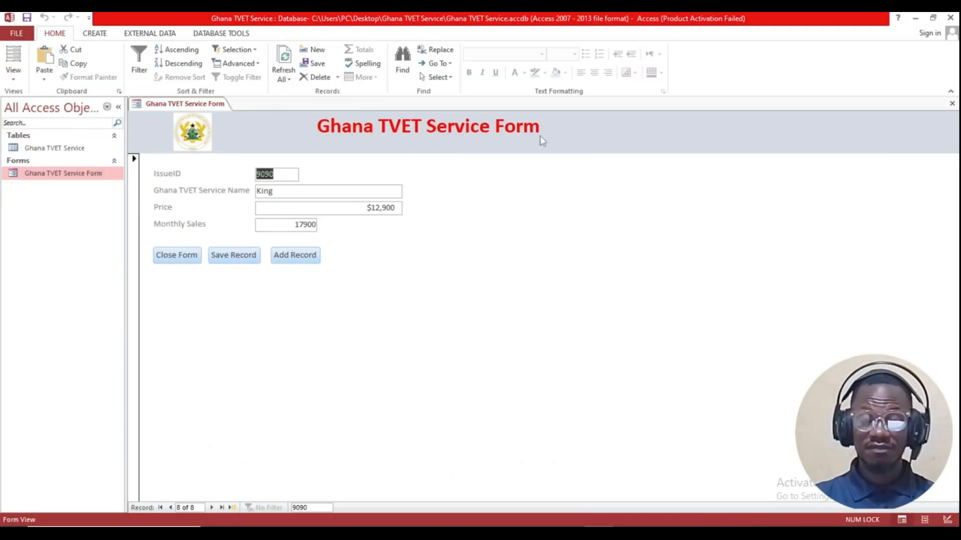
Step: Return to Access and bring up the Ghana TVET Service Form's list of views
key(alt+Tab)
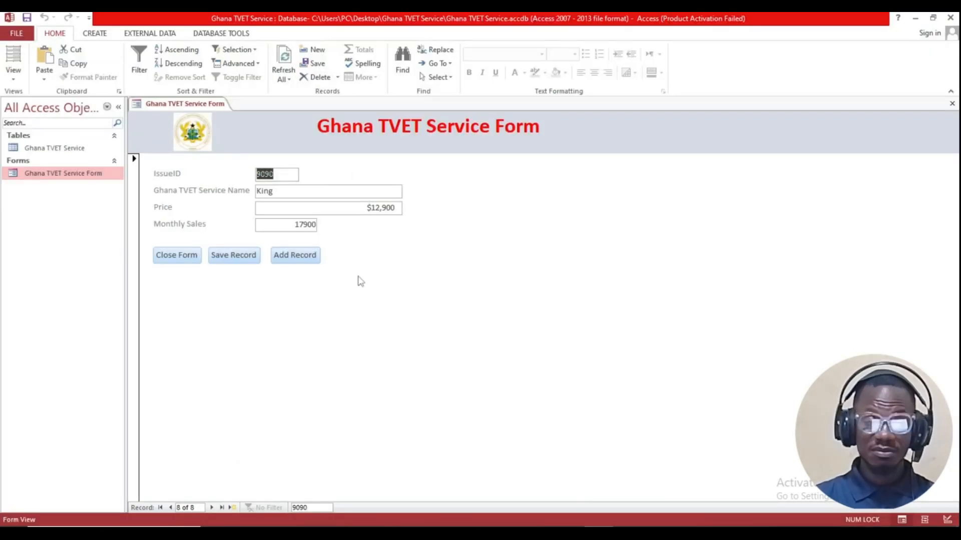
click(15, 82)
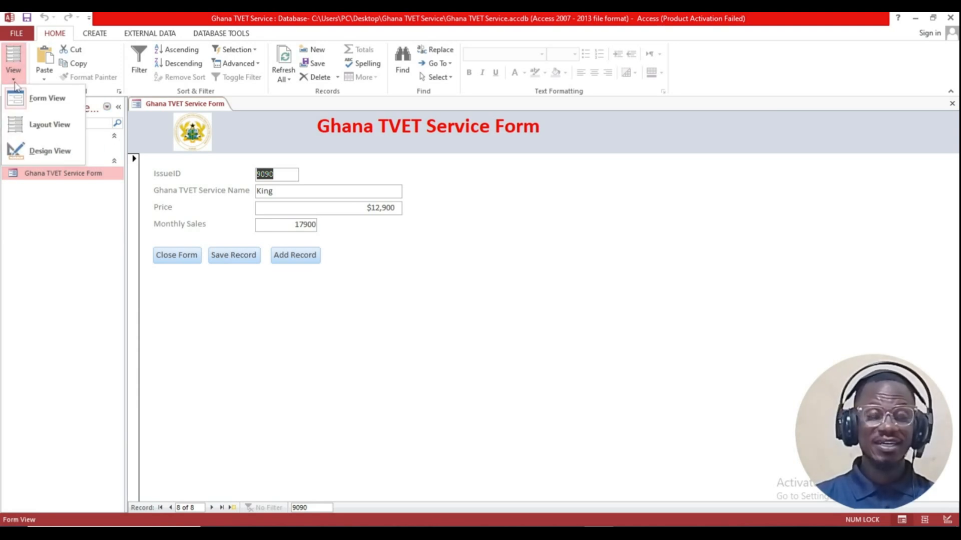
Step: In Design View, add a label with the student's name to the right of Add Record
click(48, 151)
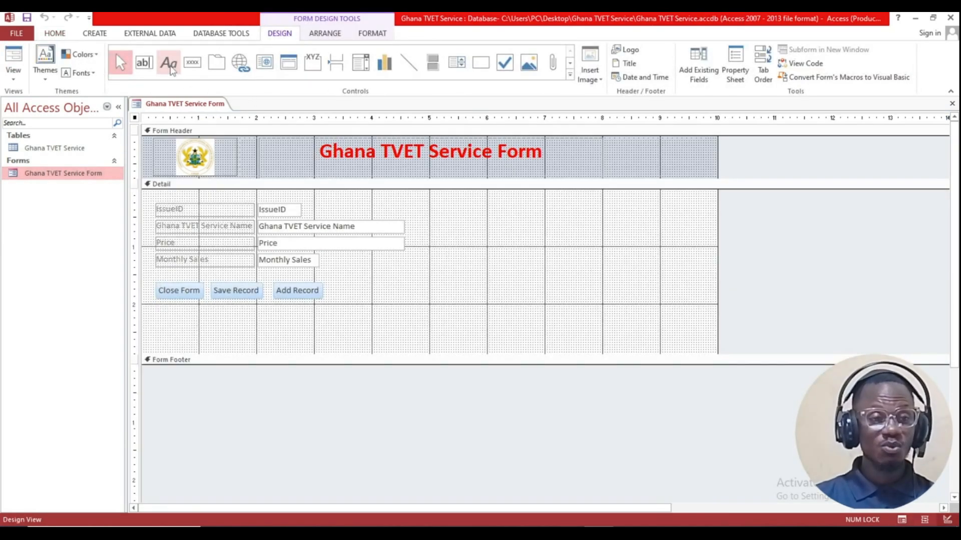
click(169, 65)
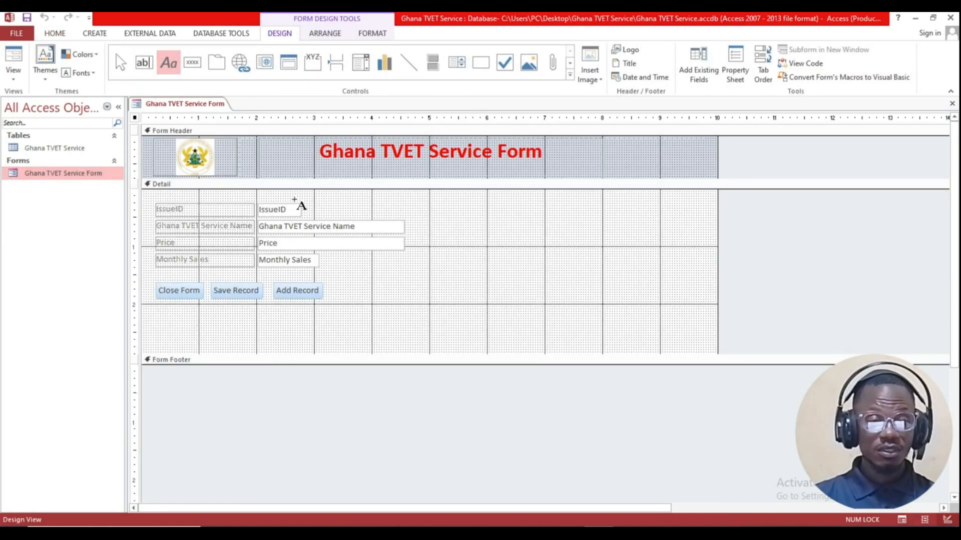
drag(365, 281, 492, 296)
drag(521, 299, 523, 299)
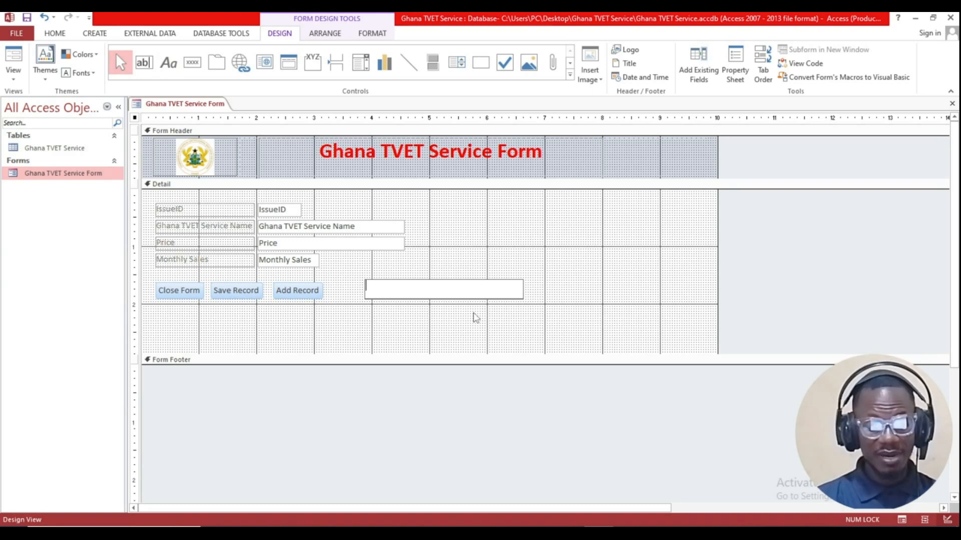
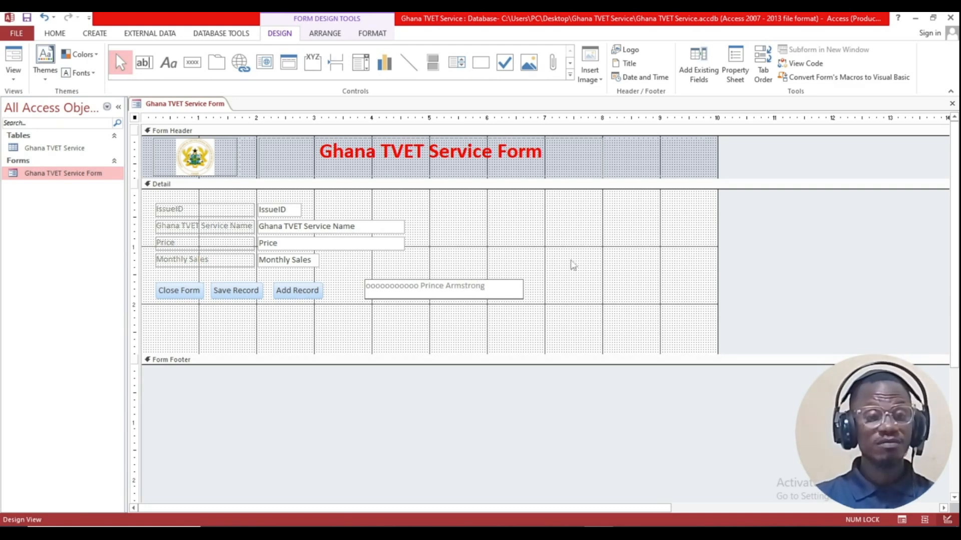
click(567, 282)
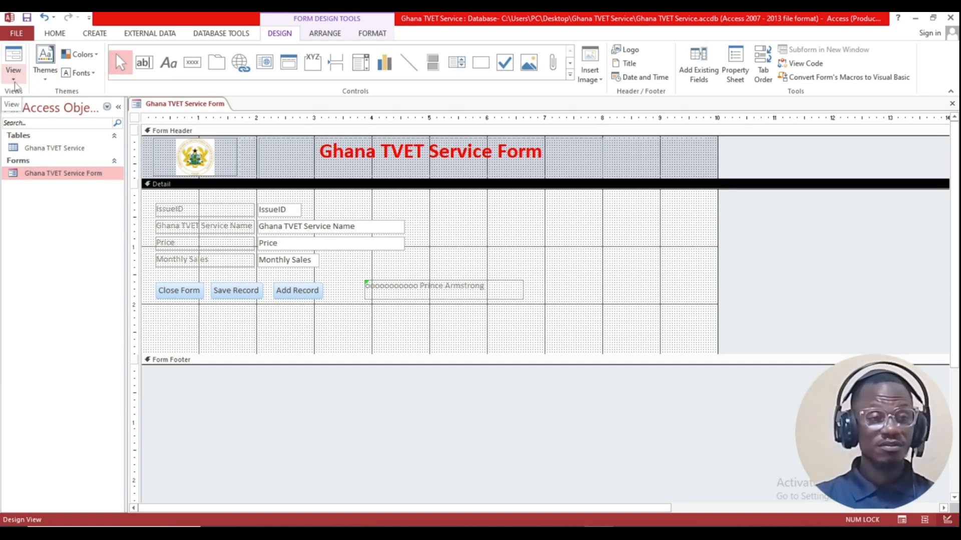
click(15, 85)
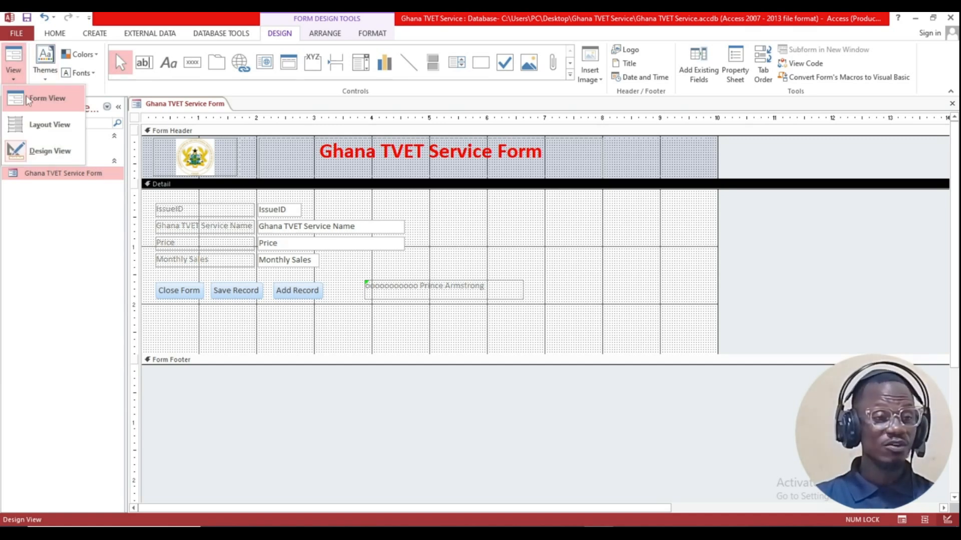
Step: Check the form with its new label, then open the Ghana TVET Service table's print options
click(23, 98)
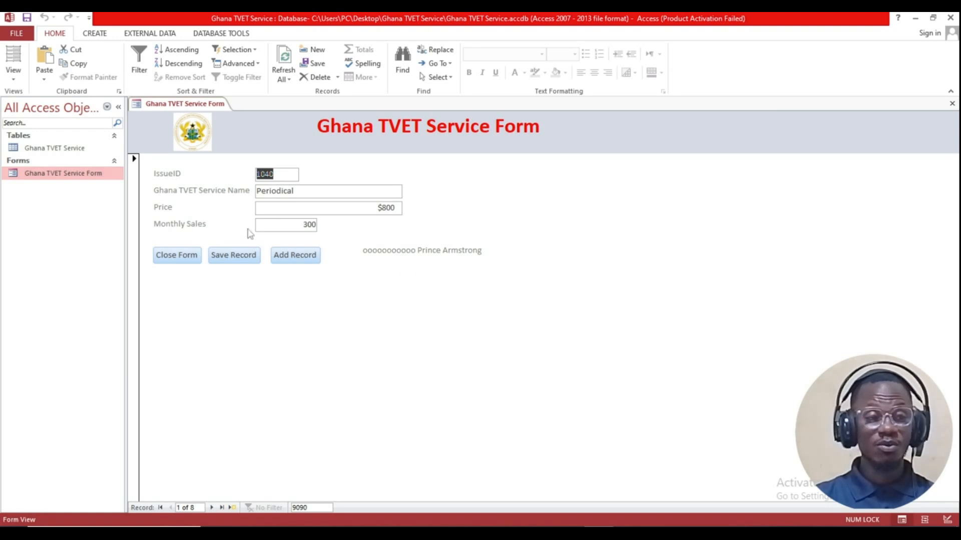
double_click(50, 149)
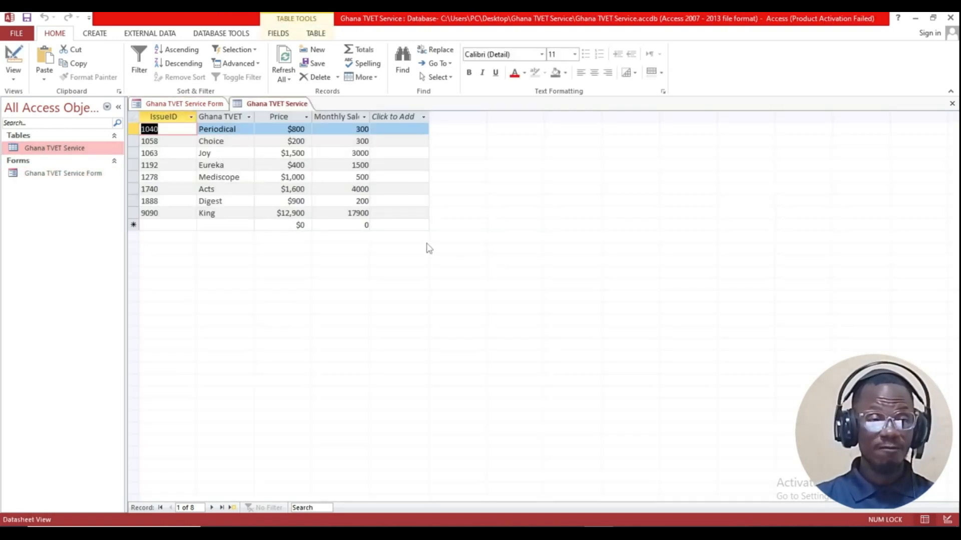
click(15, 37)
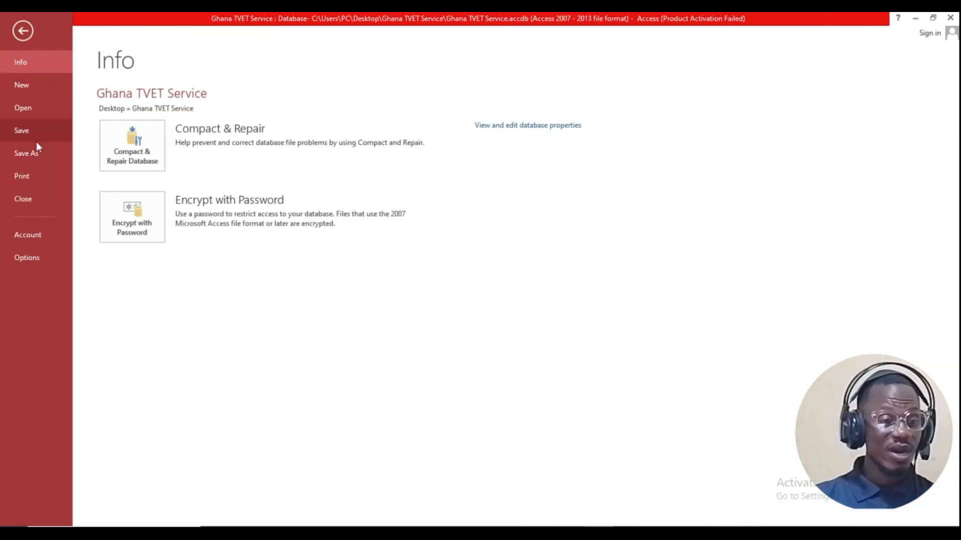
click(32, 176)
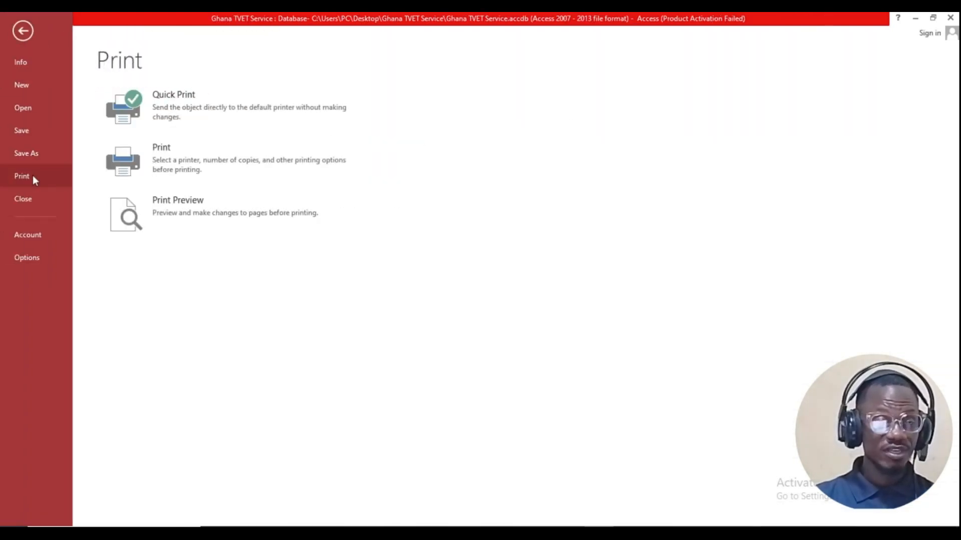
Step: Preview the Ghana TVET Service table at 100% zoom, then close it
click(149, 222)
click(532, 178)
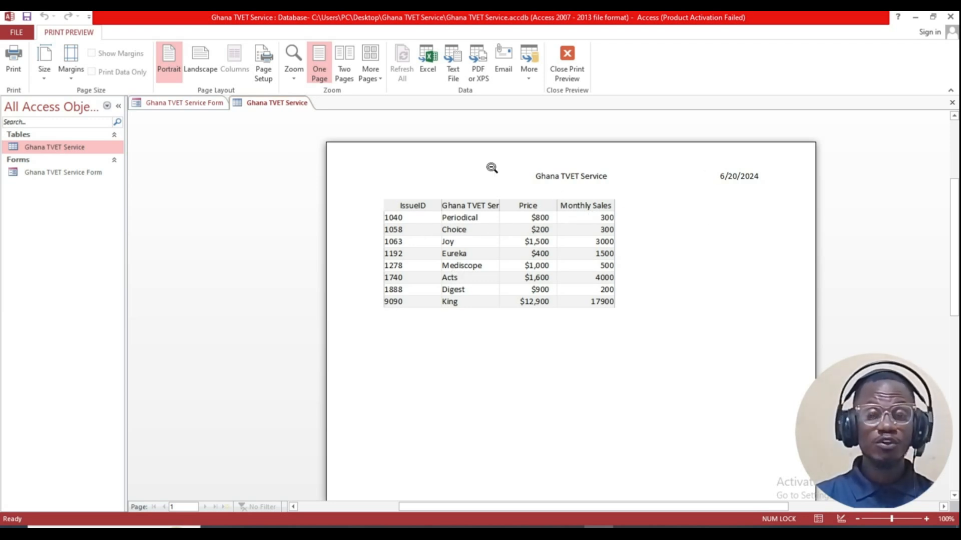
right_click(250, 102)
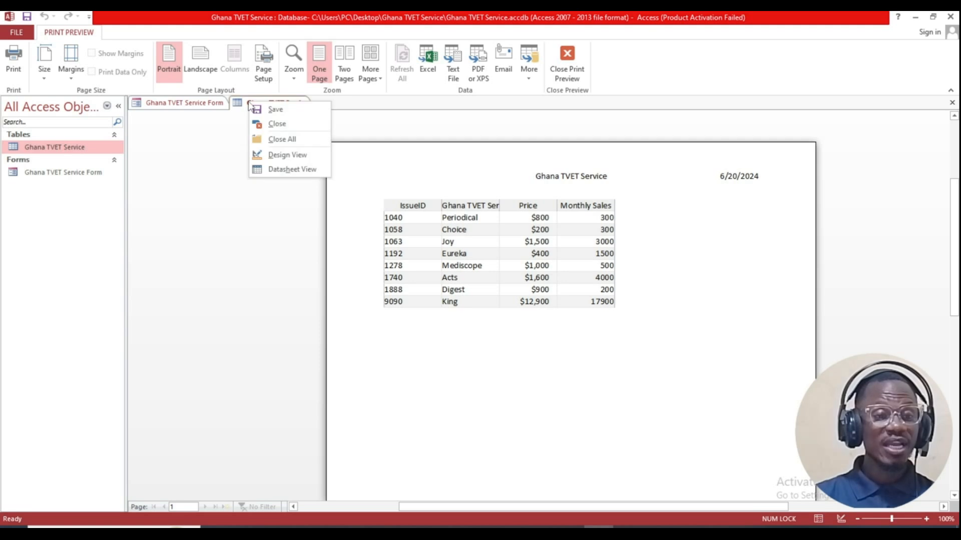
click(276, 124)
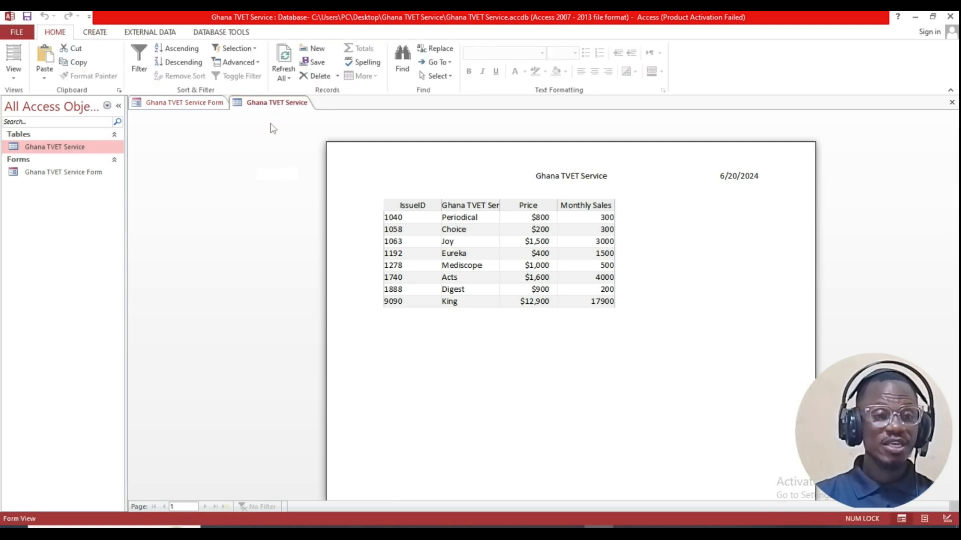
Step: Open the Ghana TVET Service table and attempt a rename, dismissing the table-is-open warning
double_click(40, 148)
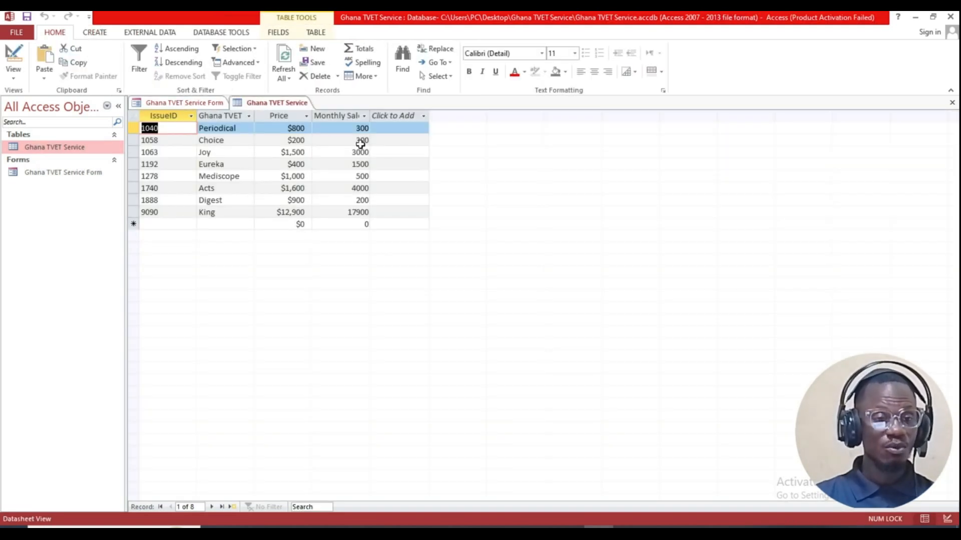
right_click(70, 149)
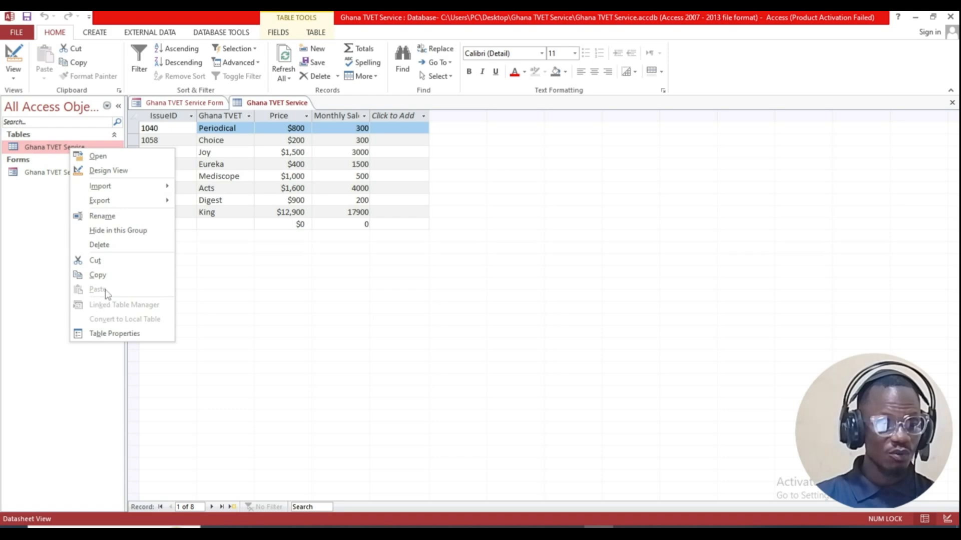
click(102, 217)
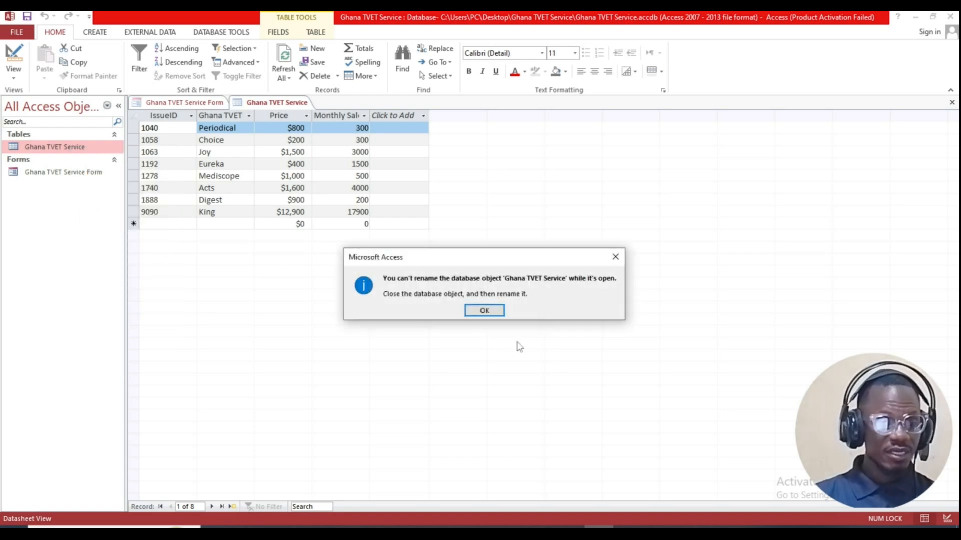
click(480, 311)
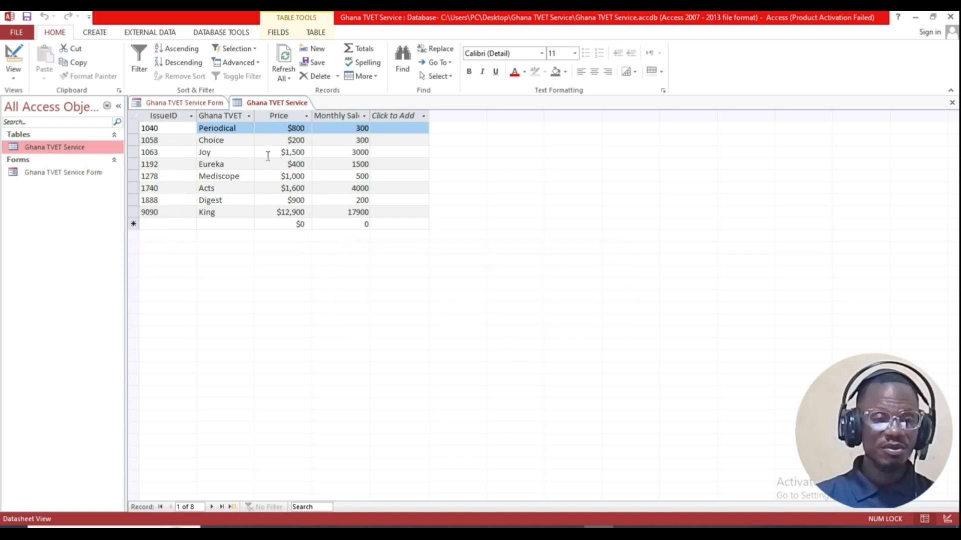
Step: Close the table and the form, saving the form's design changes
click(952, 103)
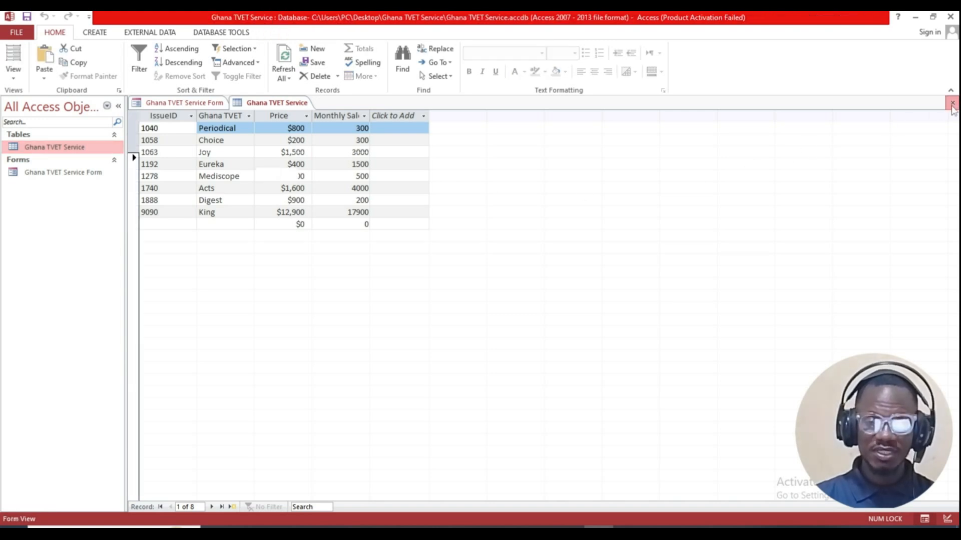
click(952, 103)
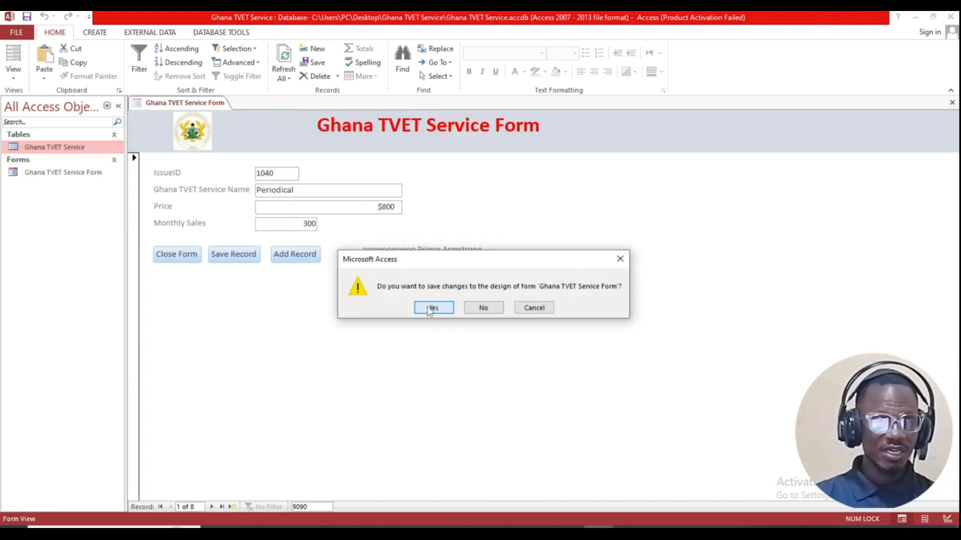
click(435, 307)
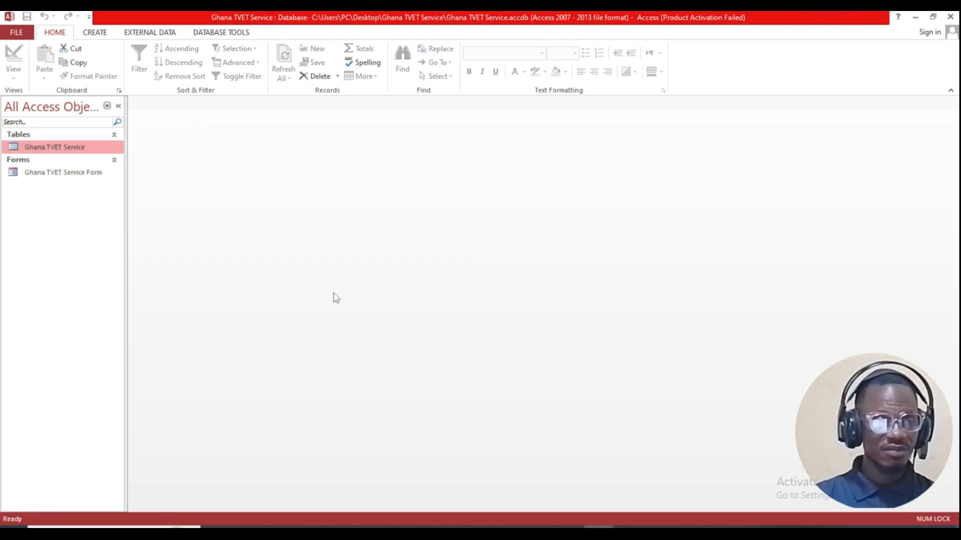
right_click(74, 151)
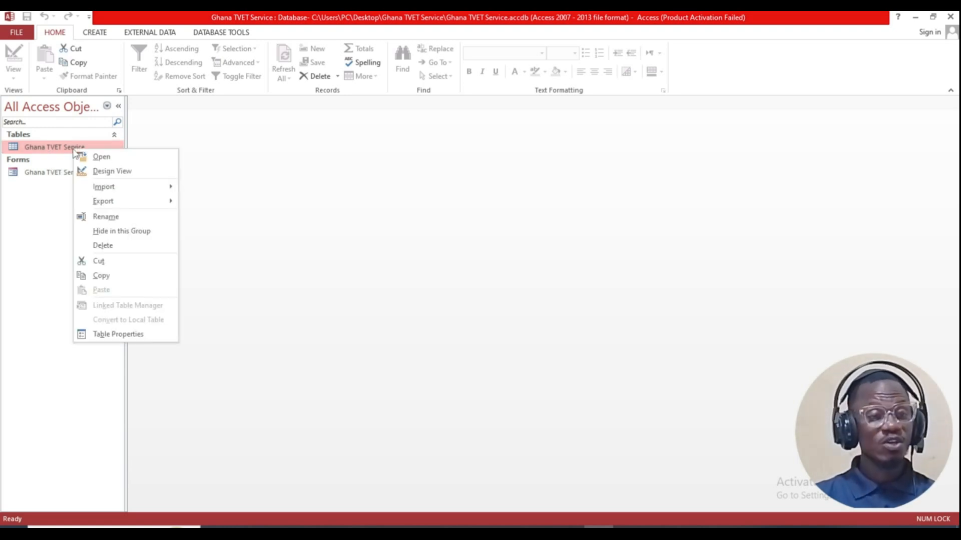
Step: Append the student's name to the Ghana TVET Service table name and open the renamed table
click(112, 217)
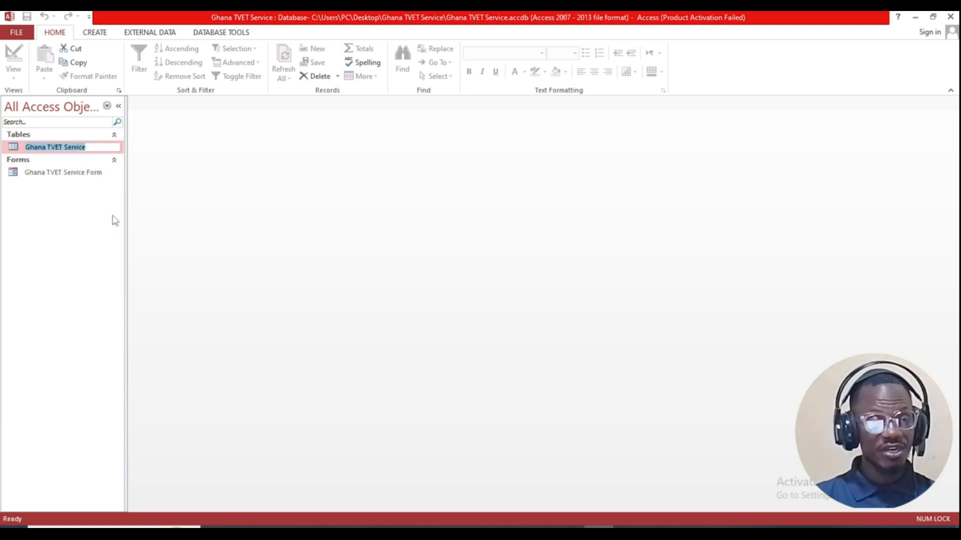
click(99, 147)
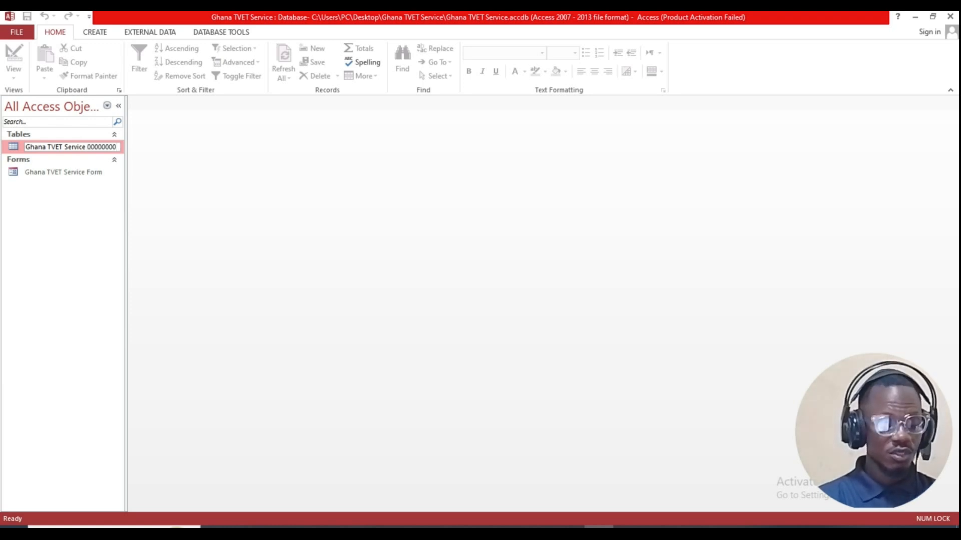
text(p)
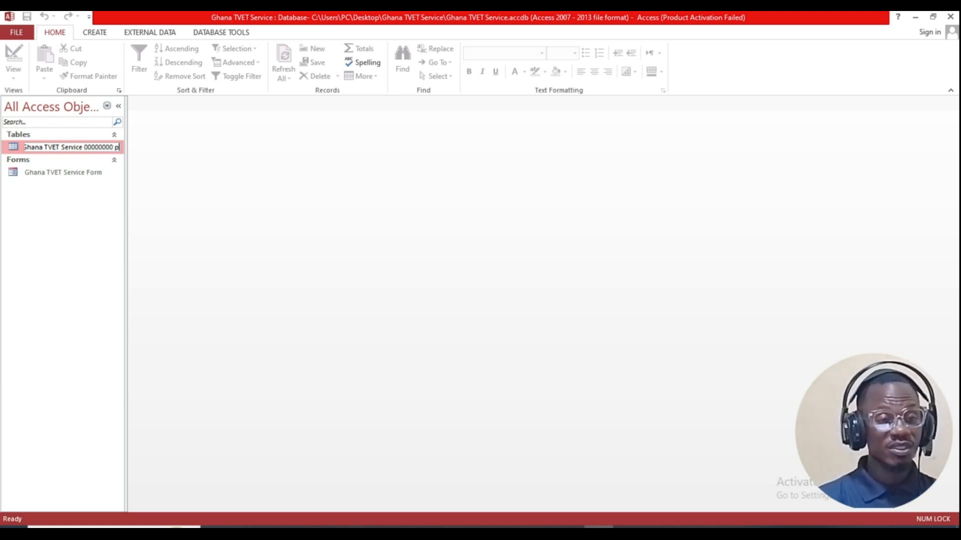
key(BackSpace)
key(Caps_Lock)
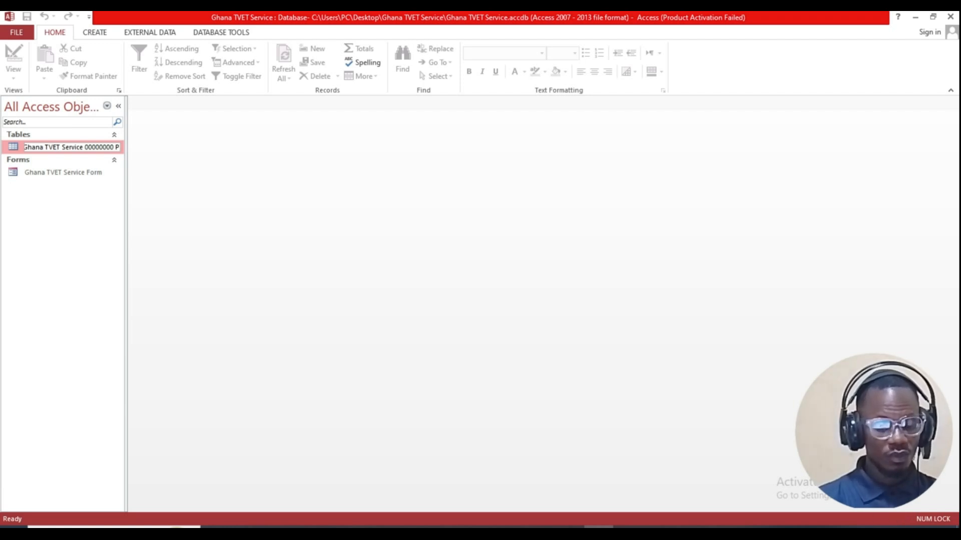
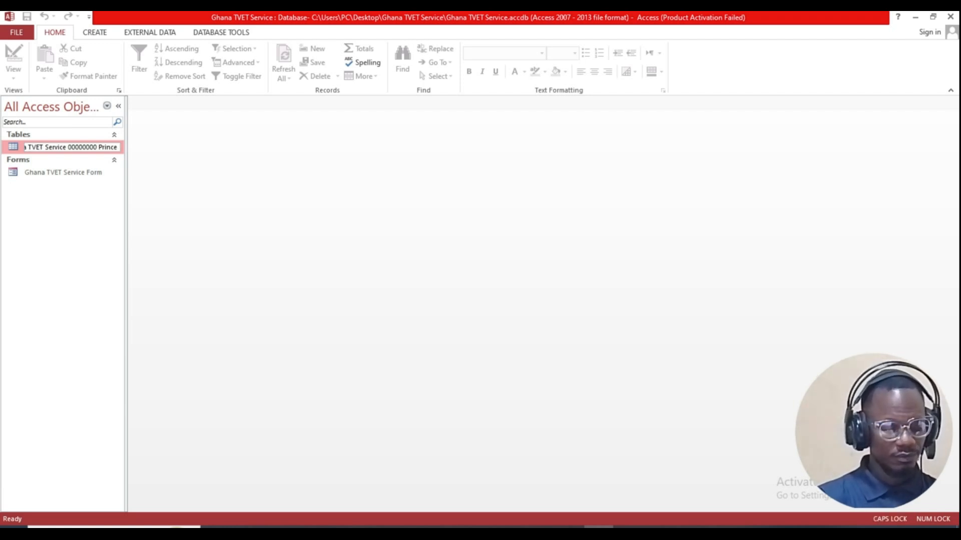
key(Caps_Lock)
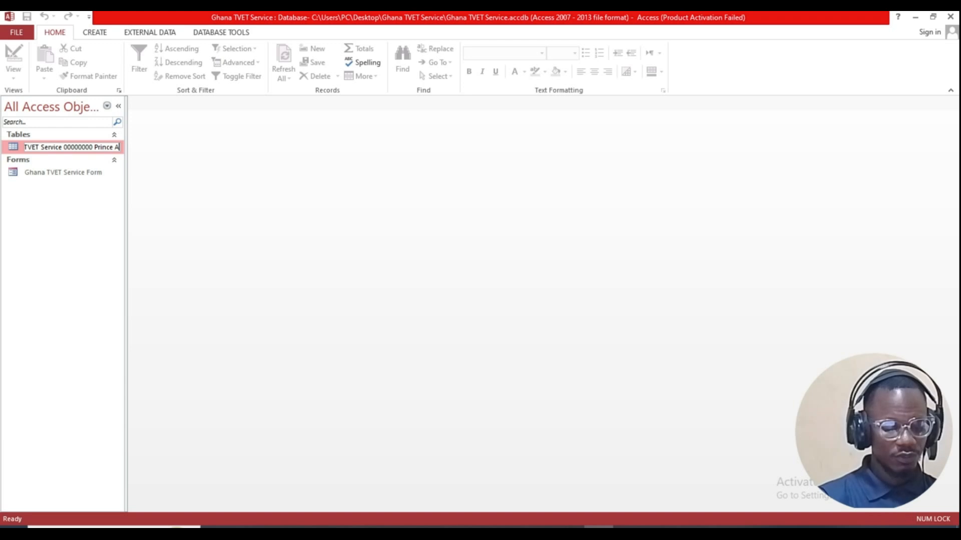
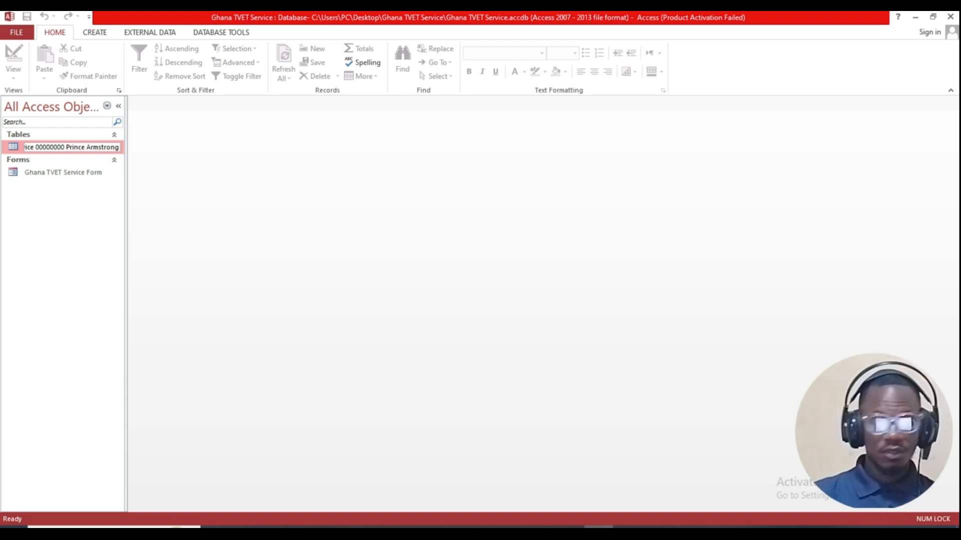
key(Return)
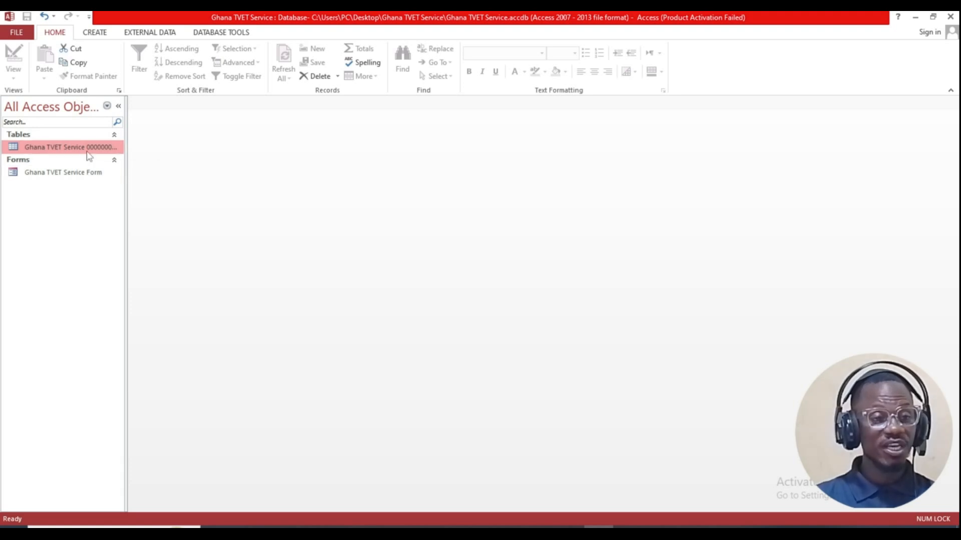
double_click(87, 148)
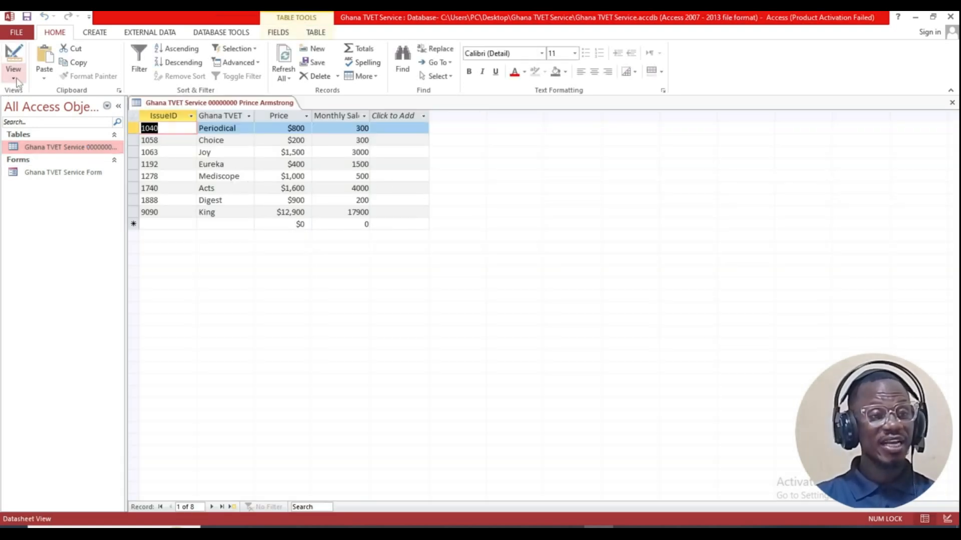
Step: Show the renamed table in Print Preview at 100%, header showing its new name and 6/20/2024
click(17, 32)
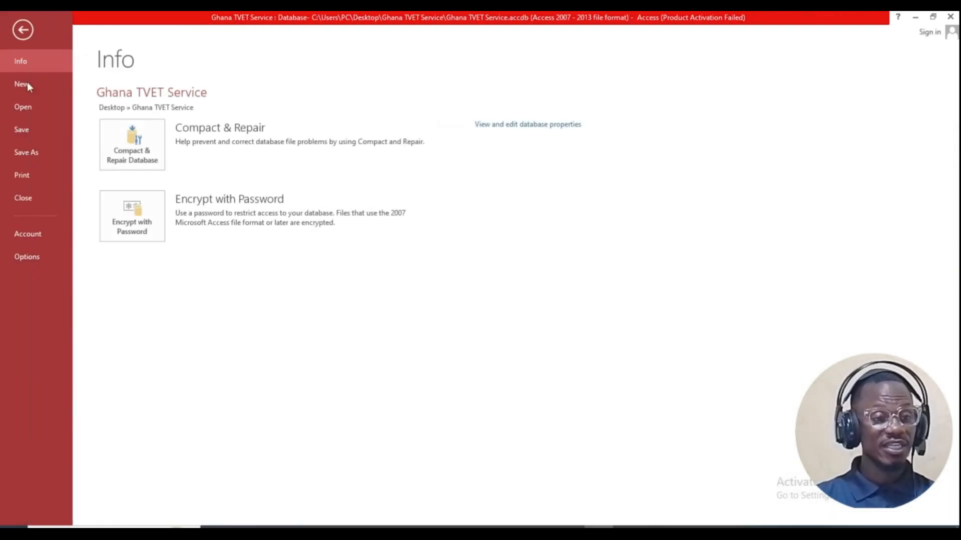
click(31, 175)
click(173, 224)
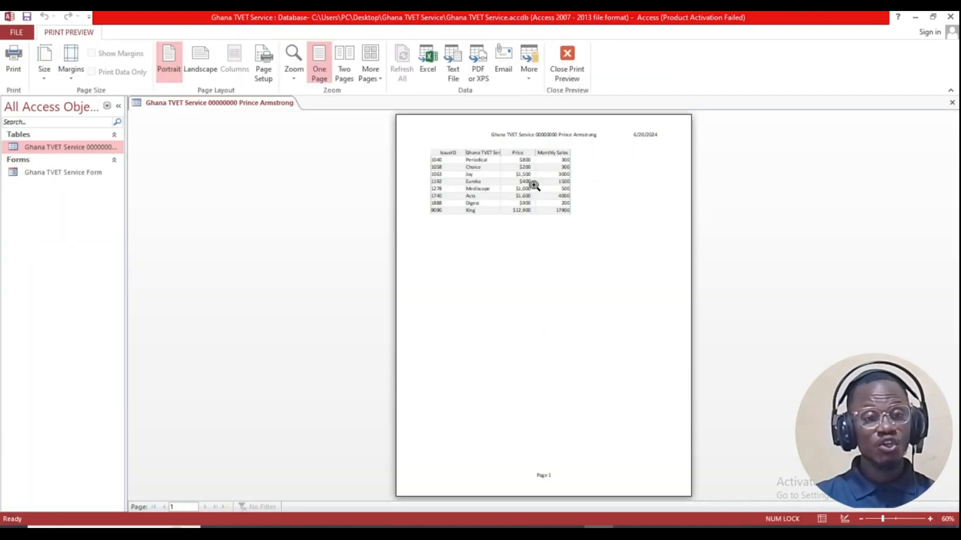
click(534, 186)
scroll(609, 208, up, 1)
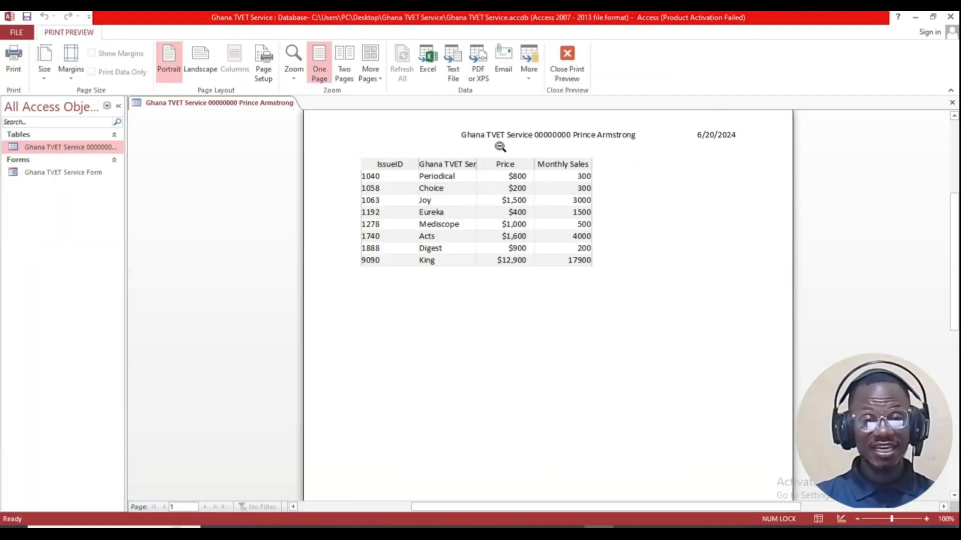